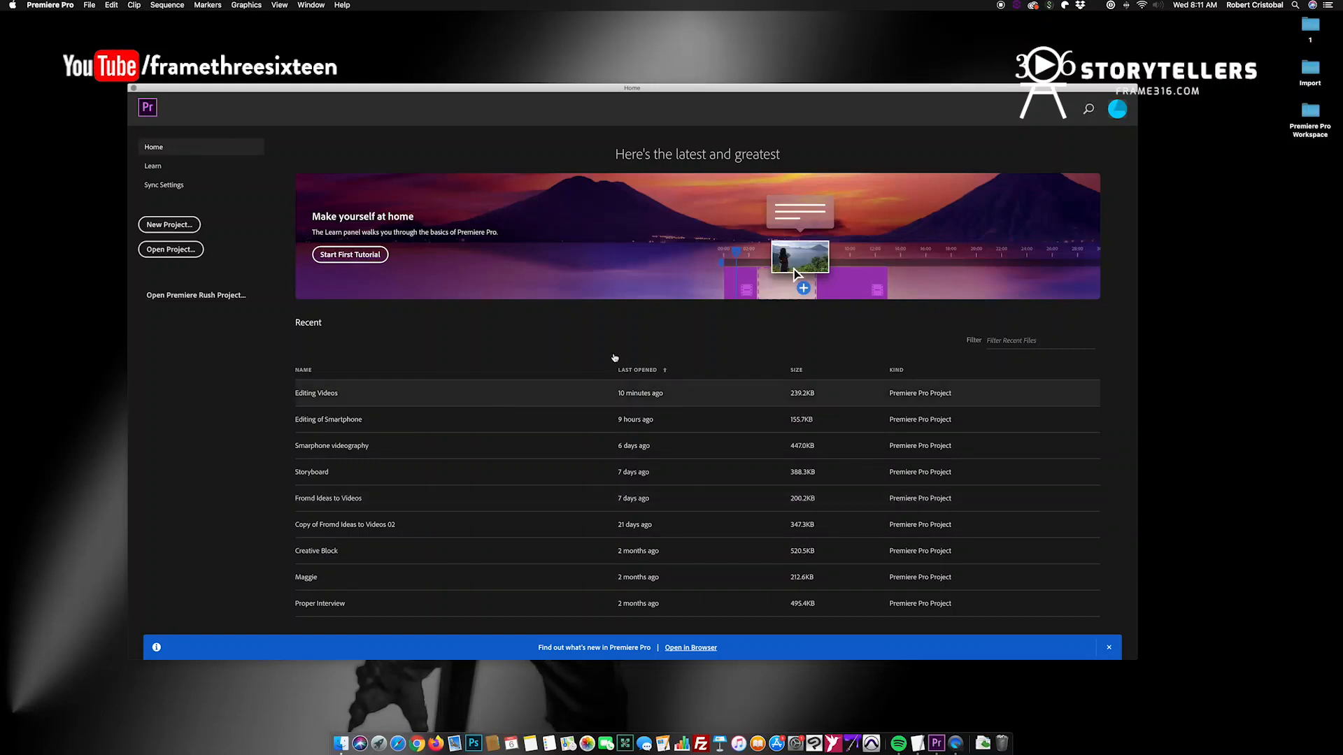
Step: Start a new project named "Demo Video" and browse to the Premiere Pro Workspace folder on the Desktop for its location
click(163, 224)
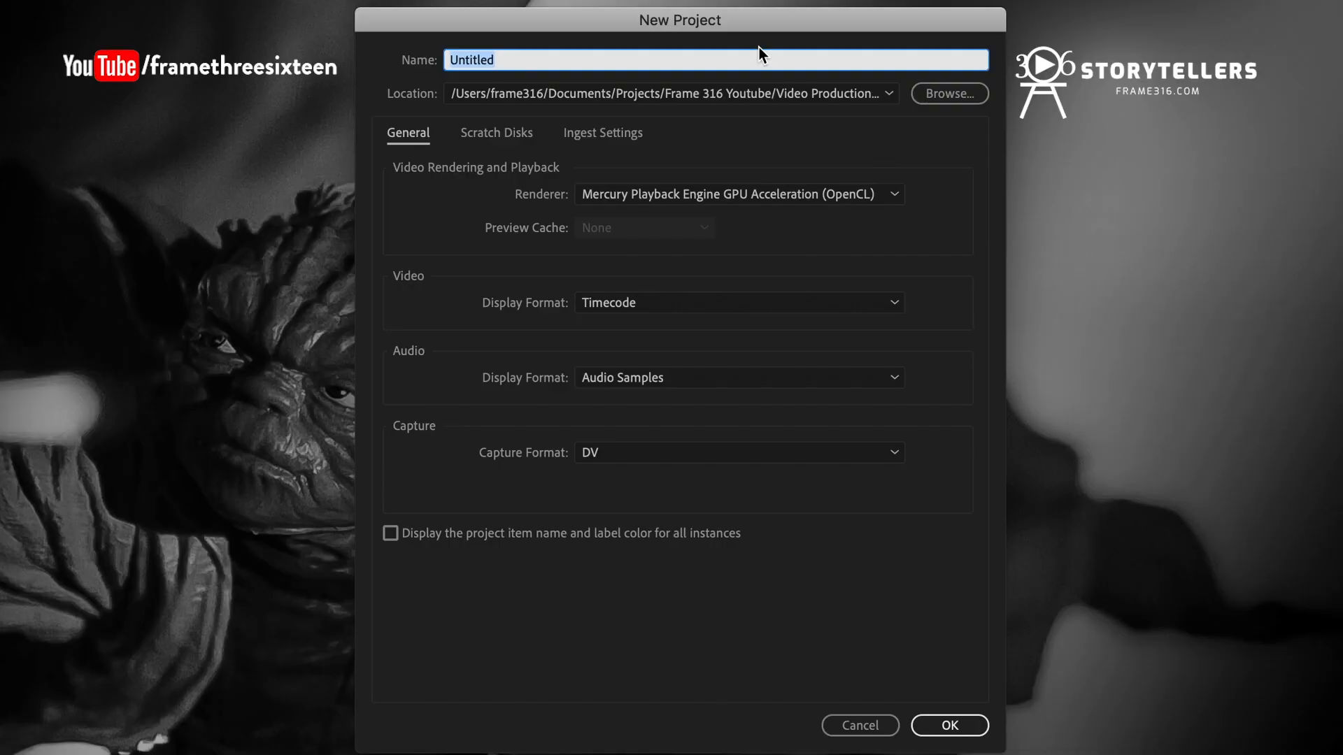
text(Demo Video)
click(961, 97)
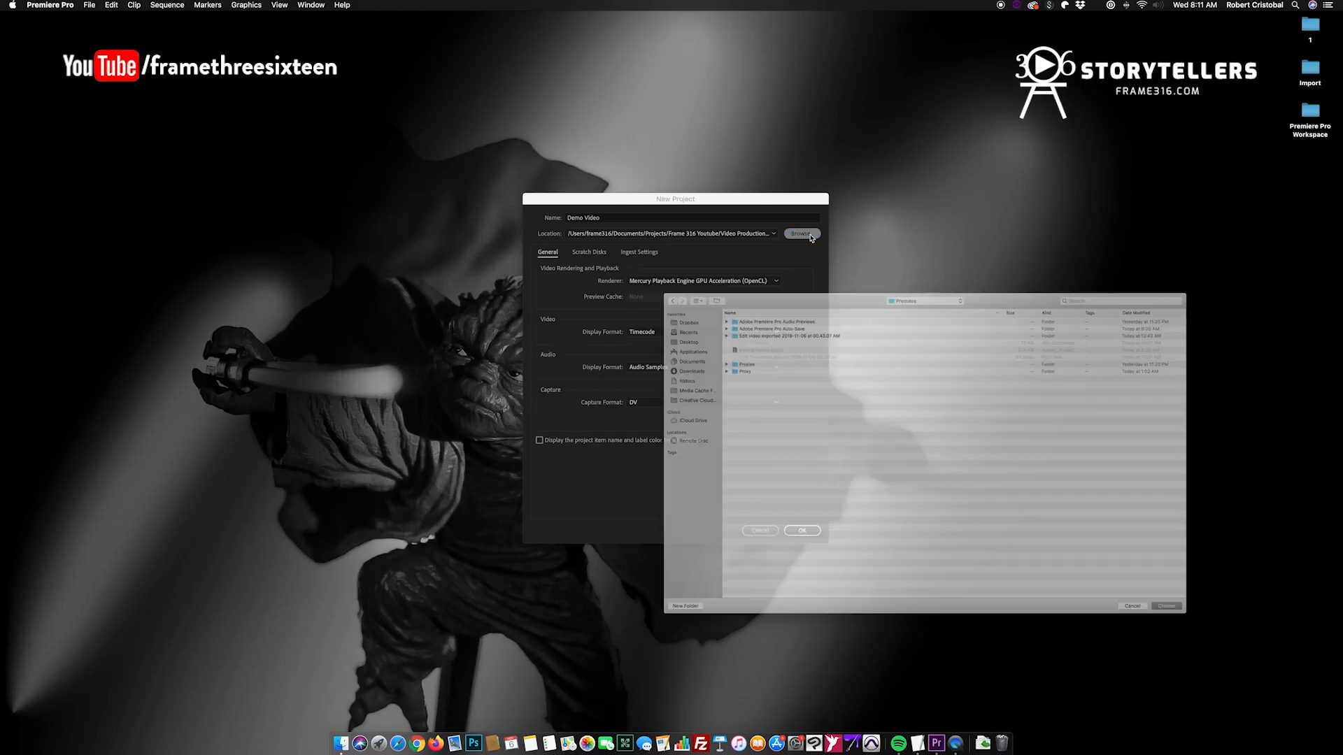
click(619, 296)
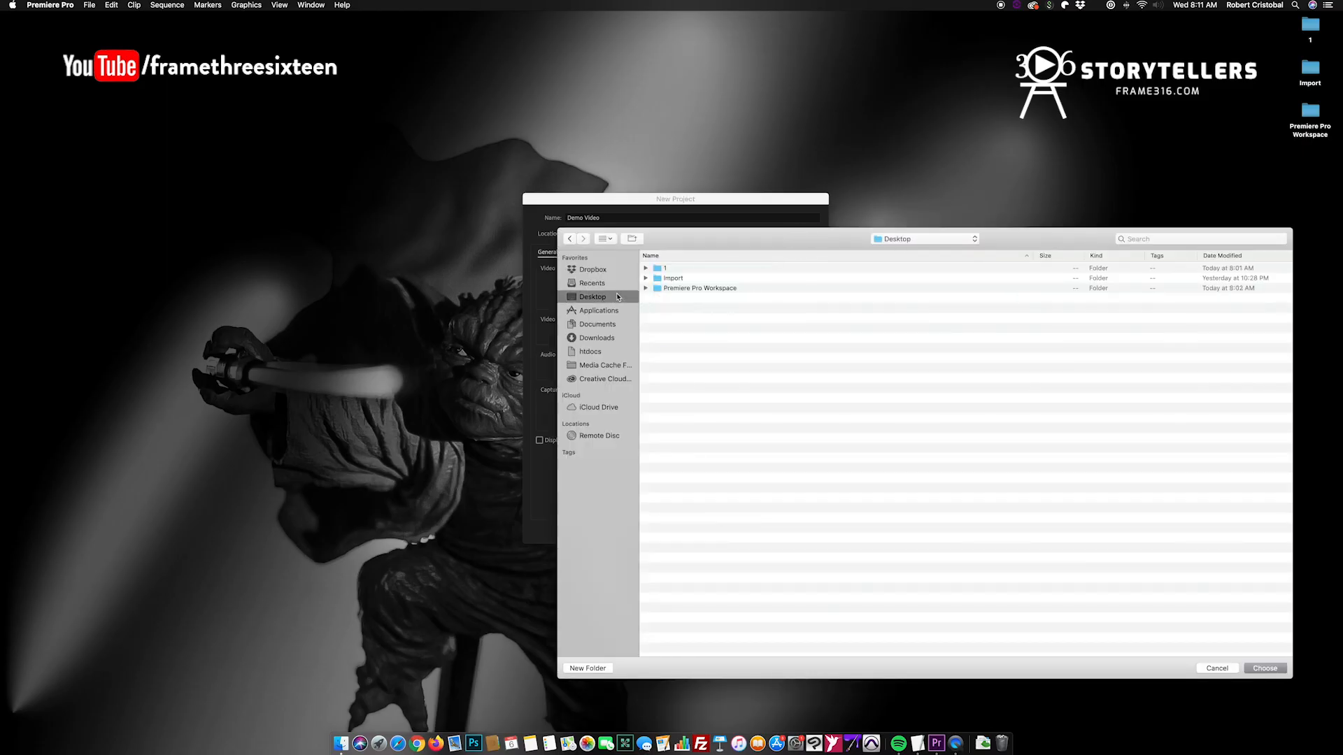
click(702, 287)
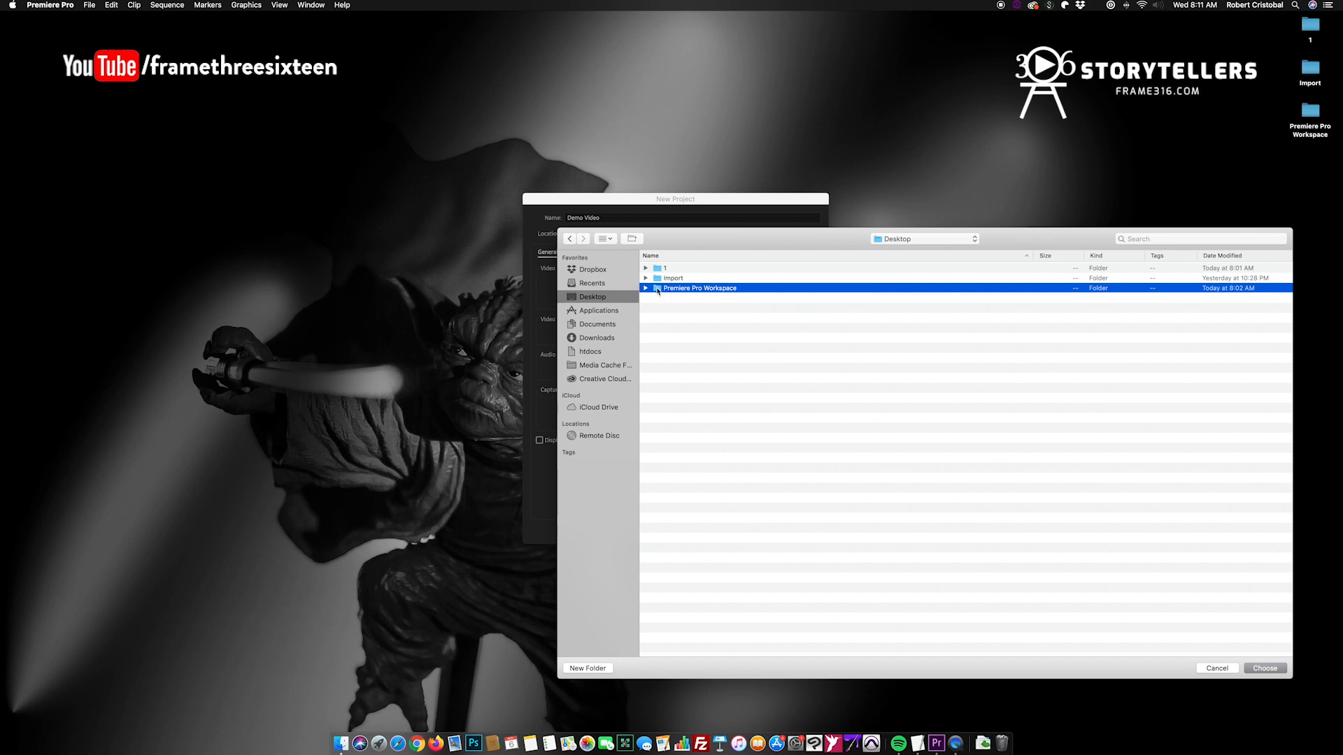
double_click(658, 289)
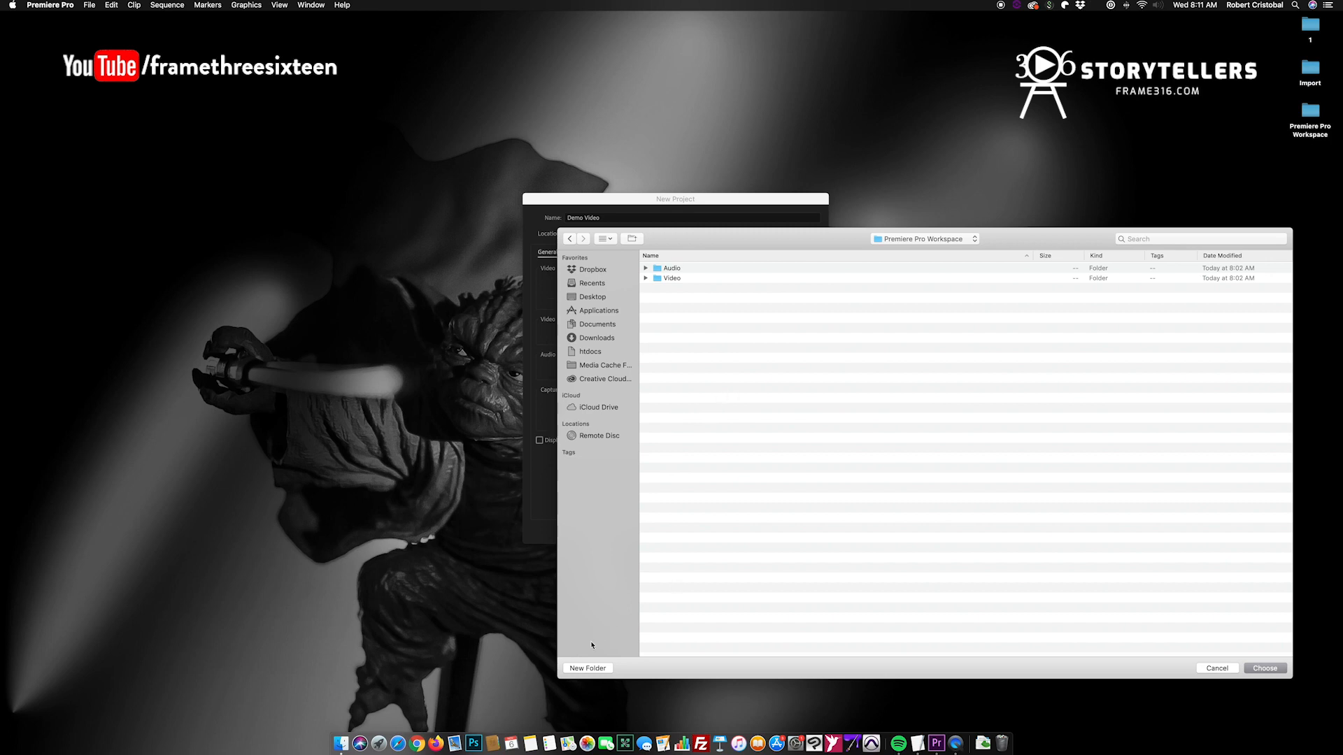
Step: Create a folder named "Premiere" inside Premiere Pro Workspace, choose it as the project location, and create the project
click(584, 670)
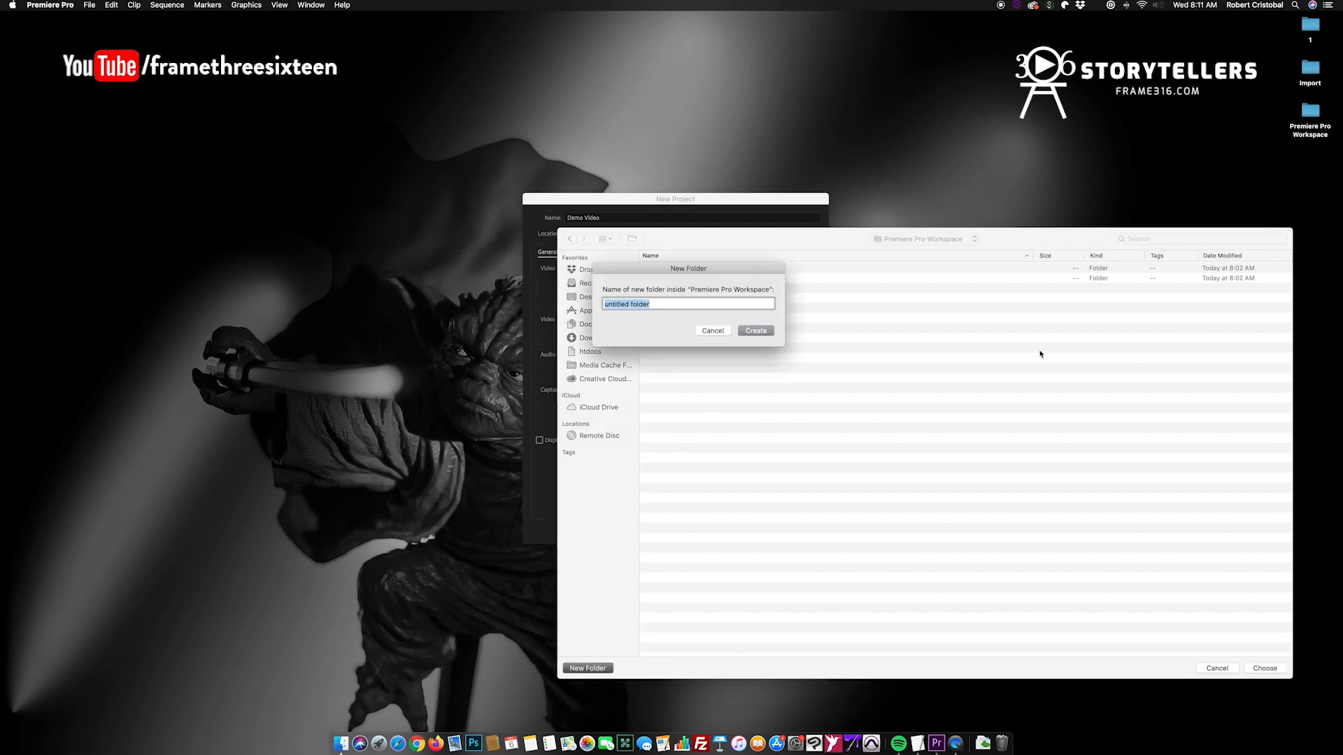
text(Premirere)
key(Return)
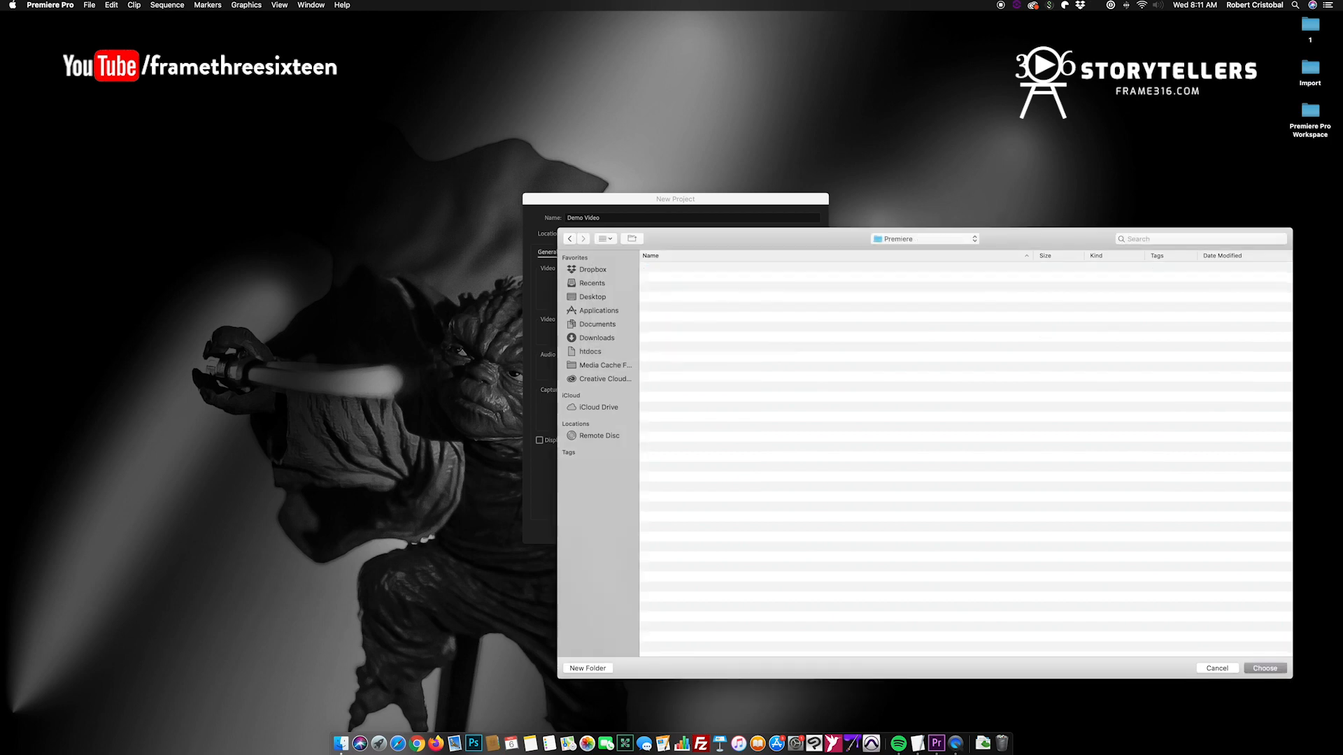
click(1263, 671)
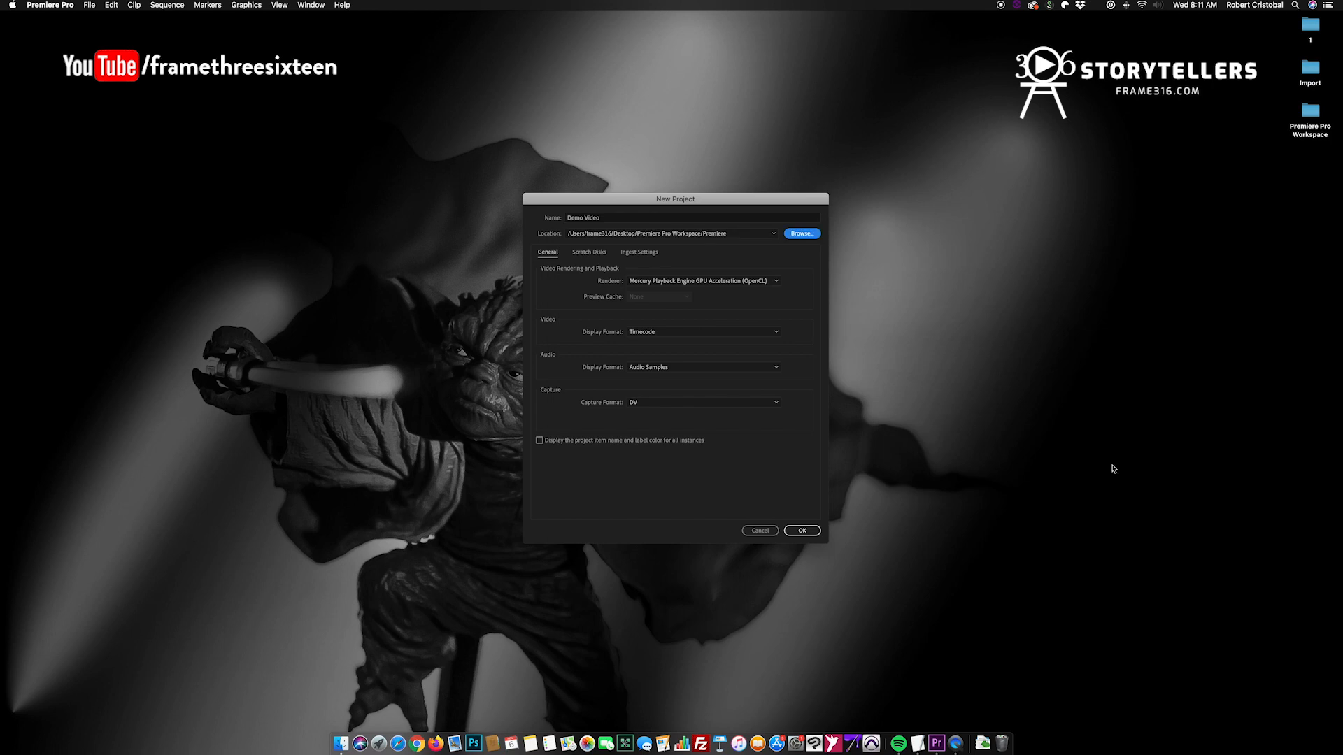
click(804, 531)
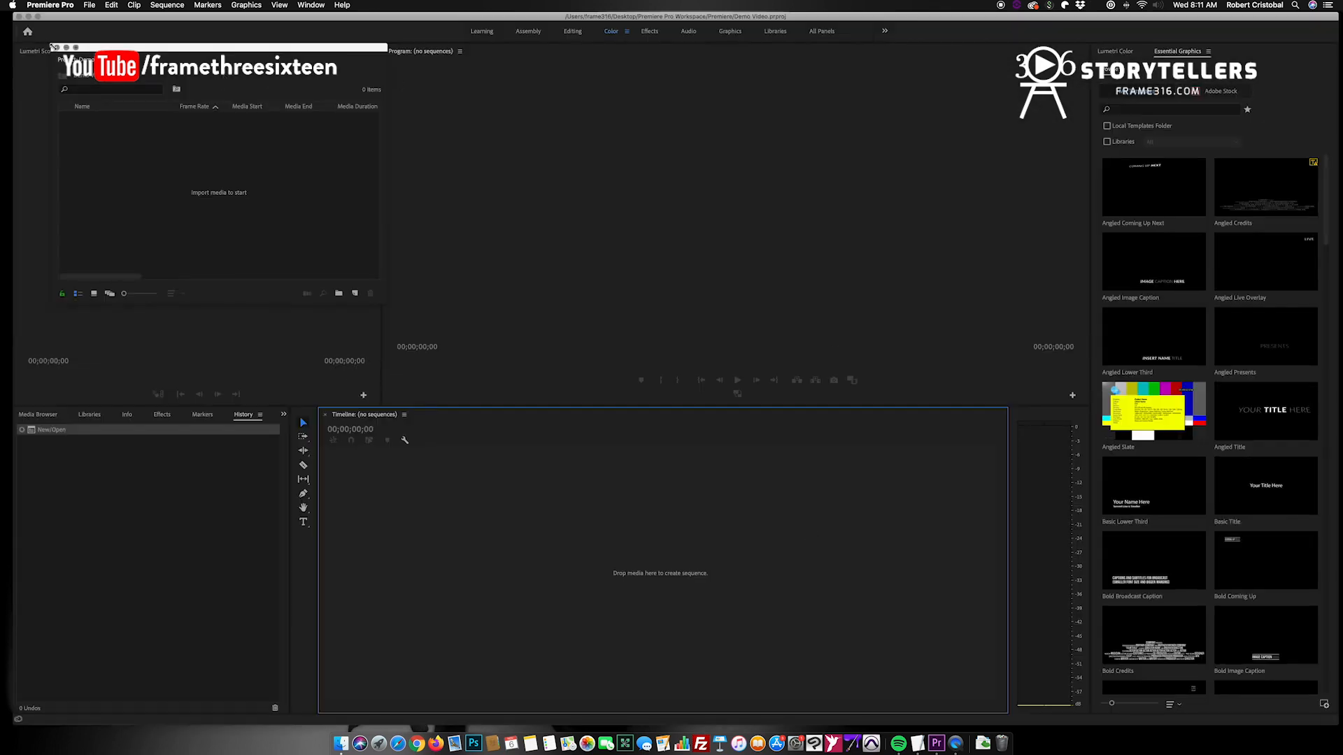
Step: Close the floating Project panel and narrow the Reference monitor's panel group to widen the Program monitor
click(55, 47)
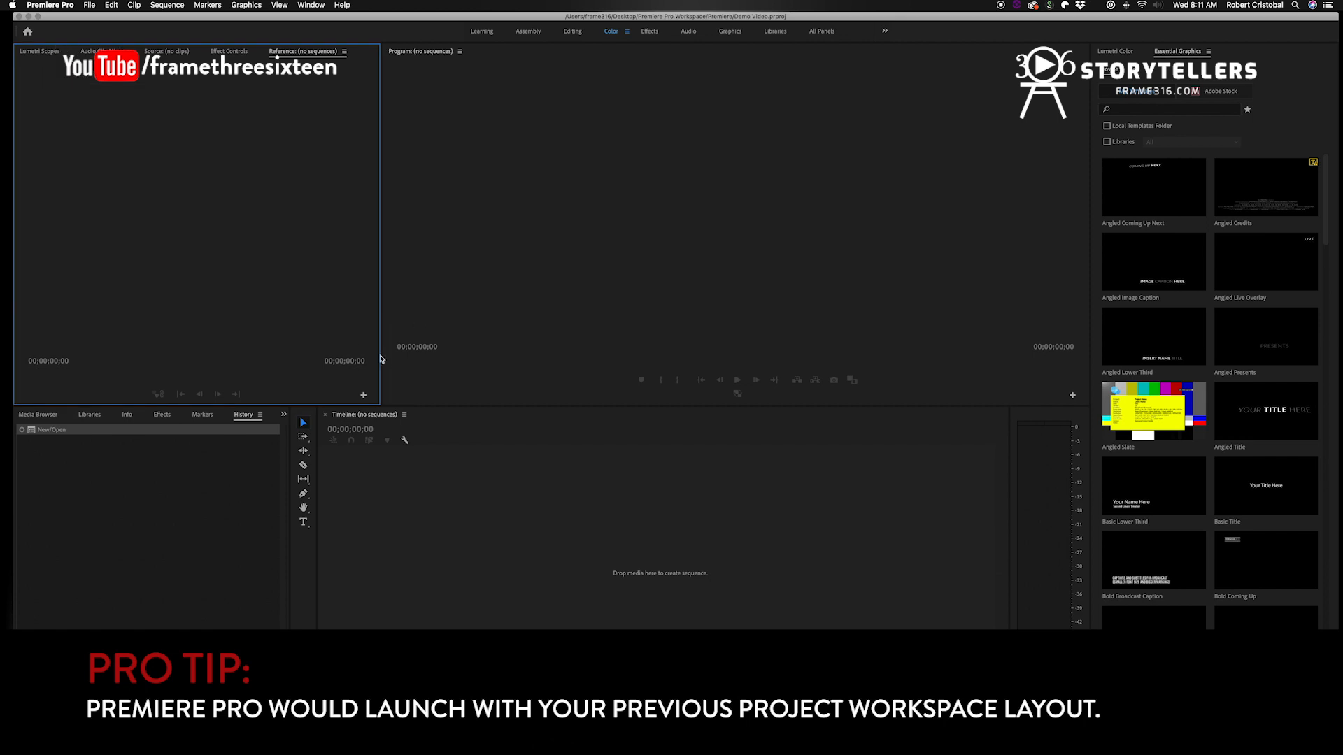
drag(381, 358, 318, 365)
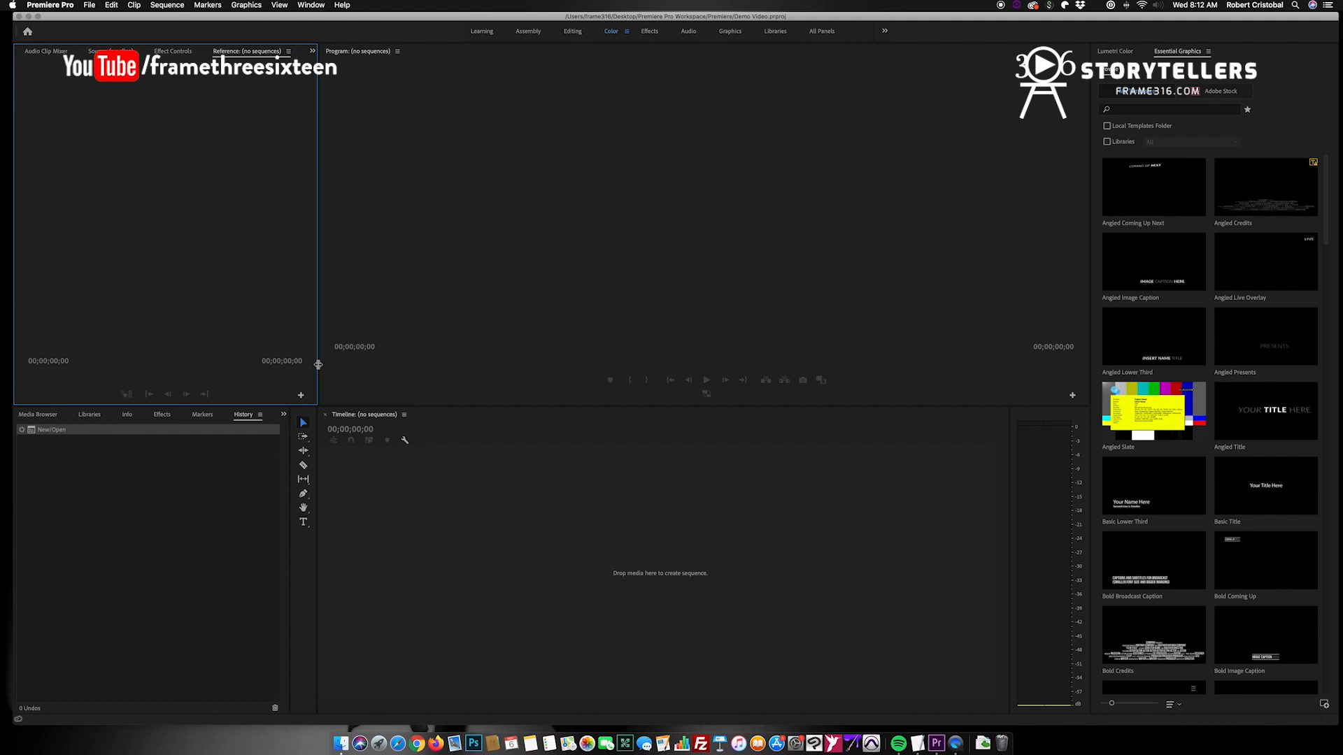
Step: Activate the Program, Reference, History, Timeline and Essential Graphics panels in turn to examine how the active panel is outlined
click(439, 302)
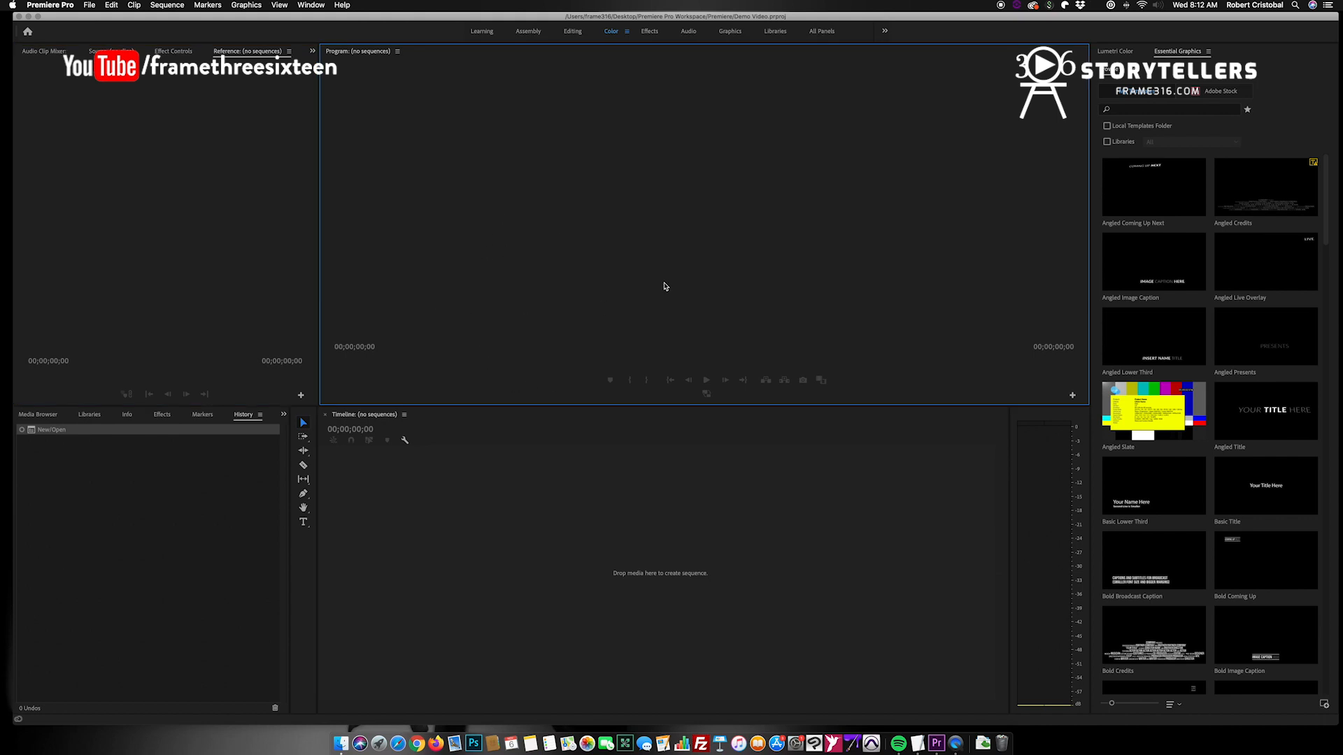
click(241, 228)
click(210, 534)
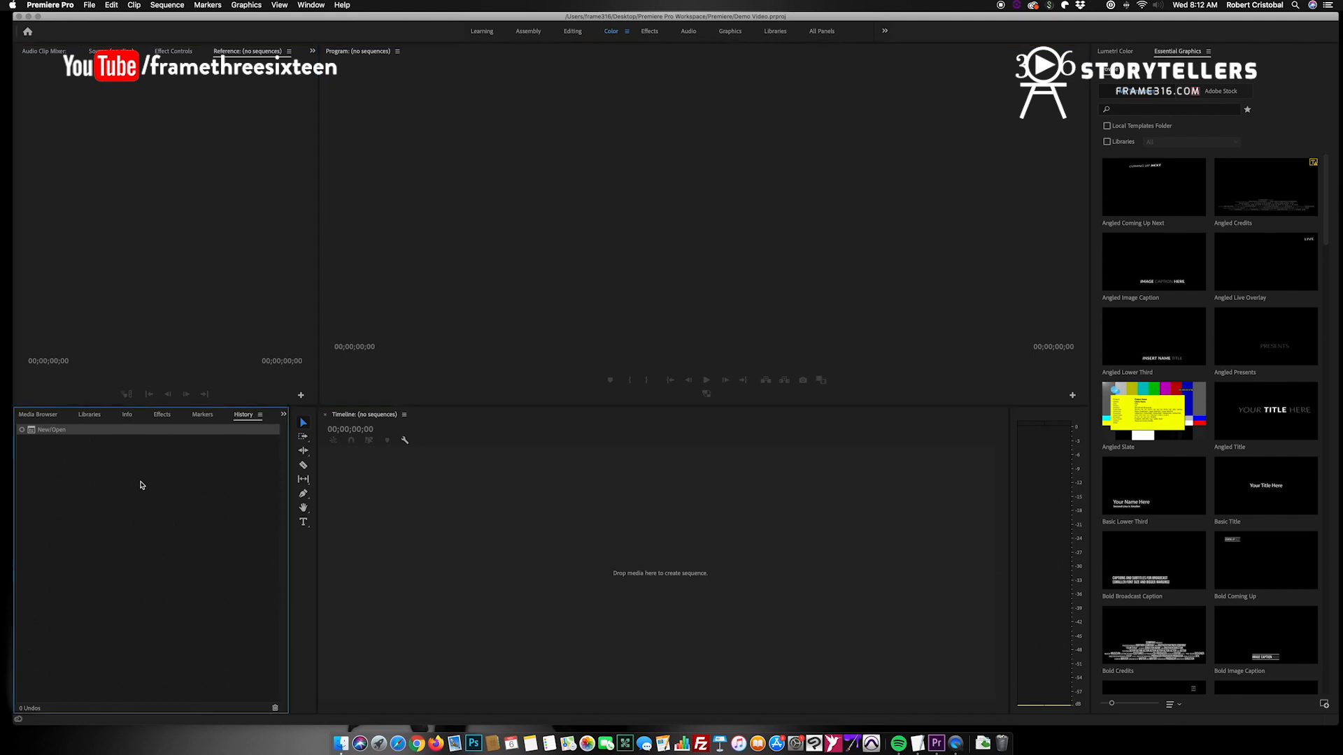
click(560, 551)
click(1304, 113)
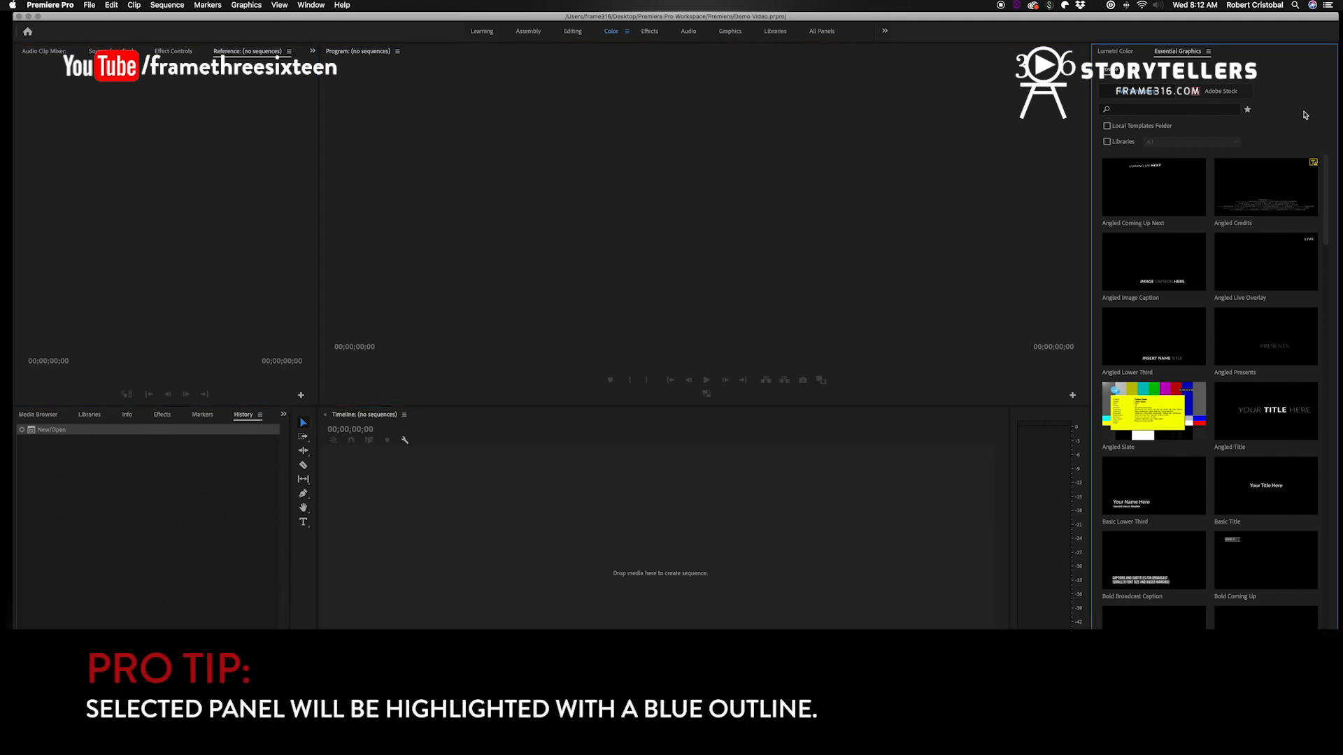
click(833, 232)
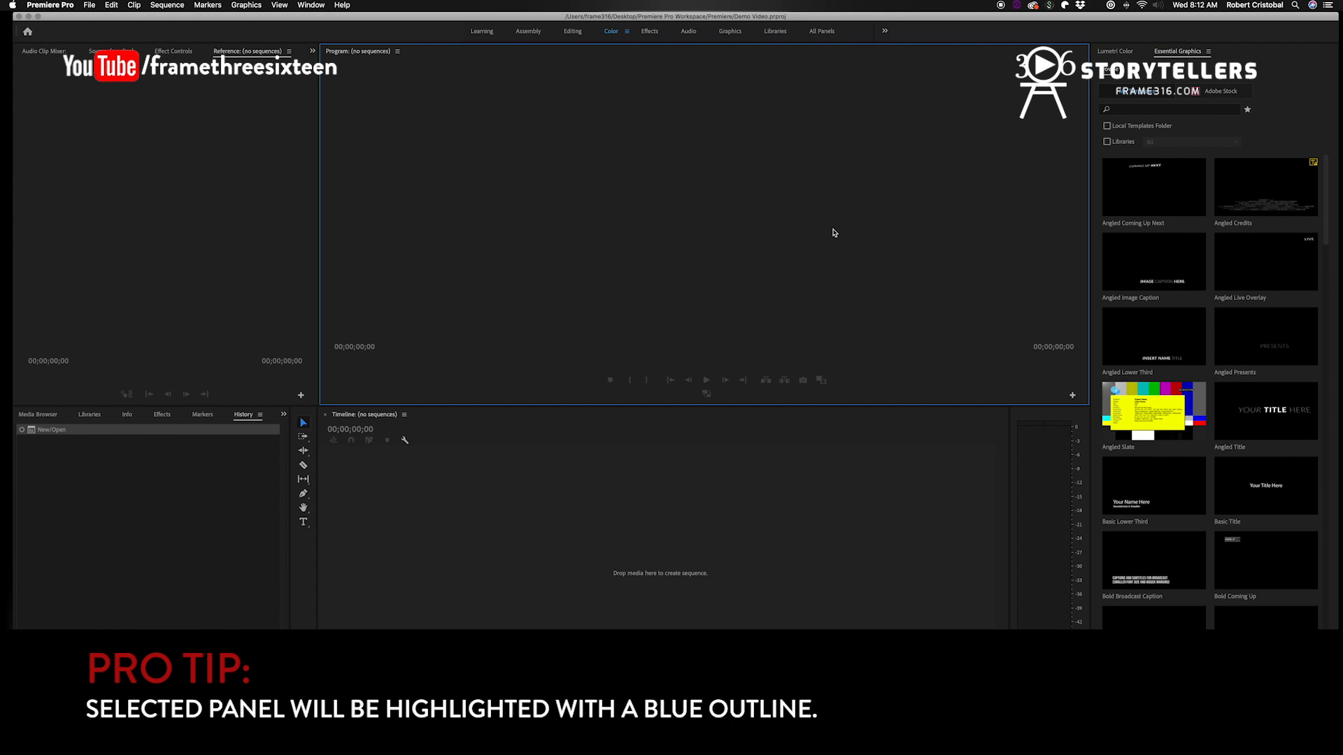
click(176, 219)
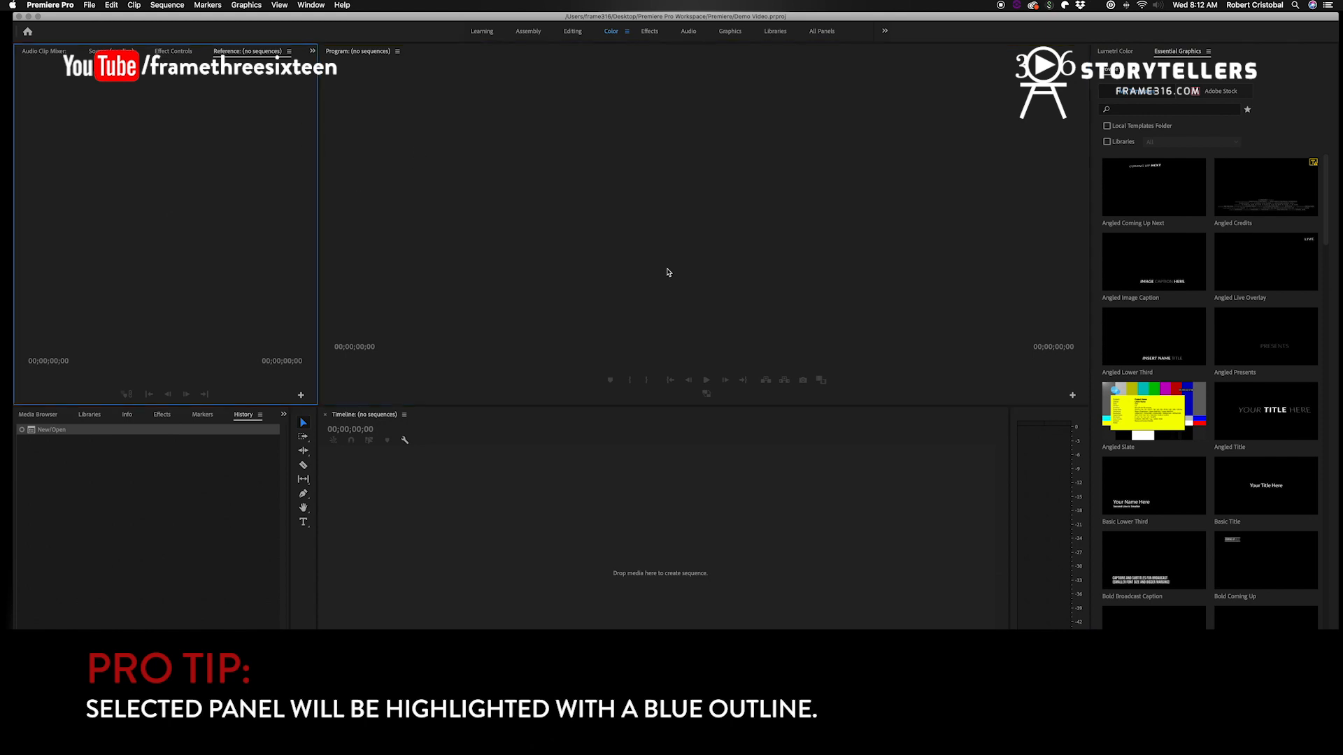
Step: Switch the workspace layout to Editing
click(319, 5)
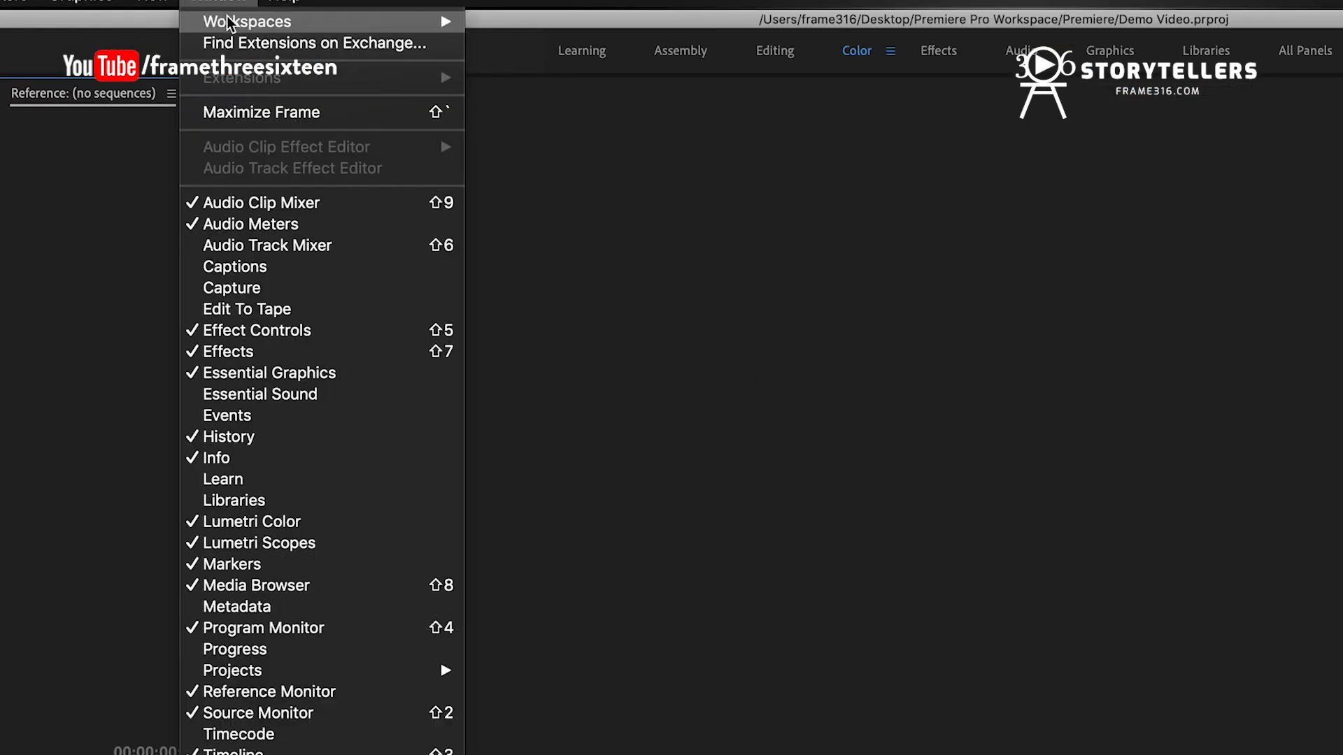
mouse_move(230, 29)
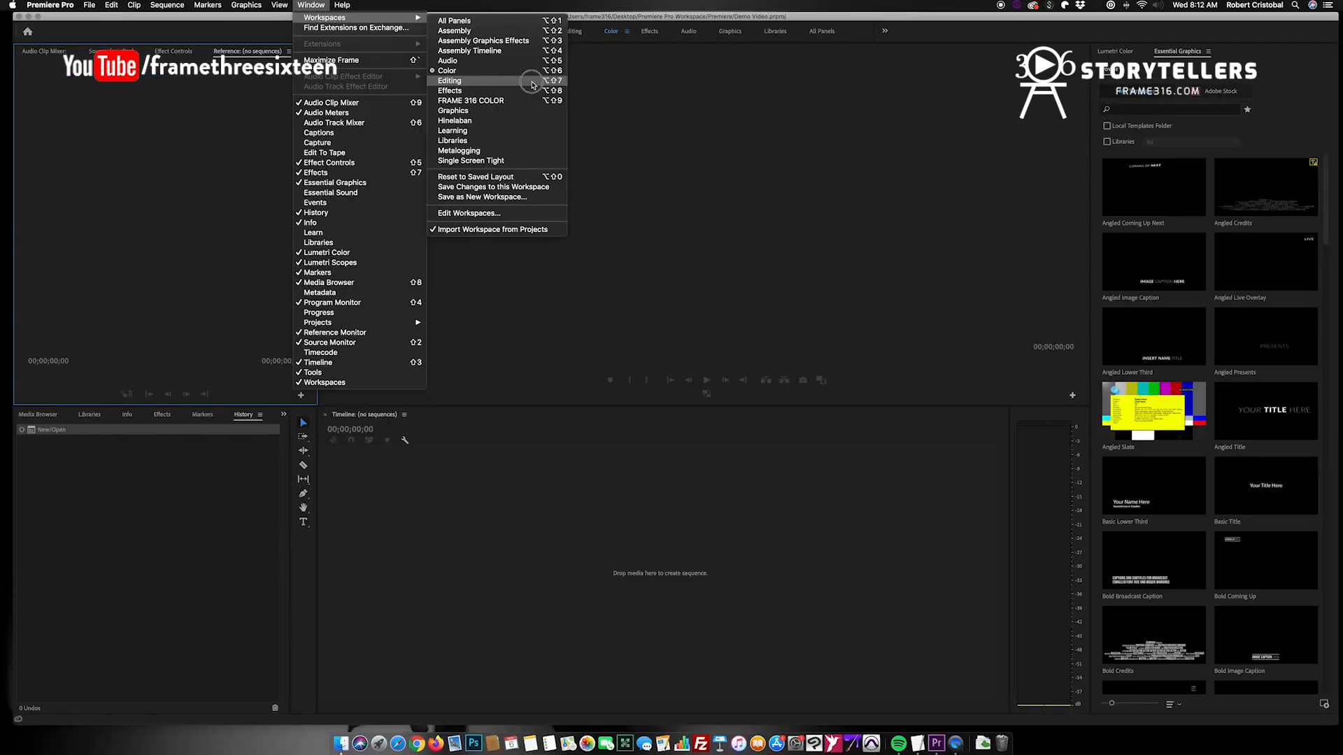
click(688, 158)
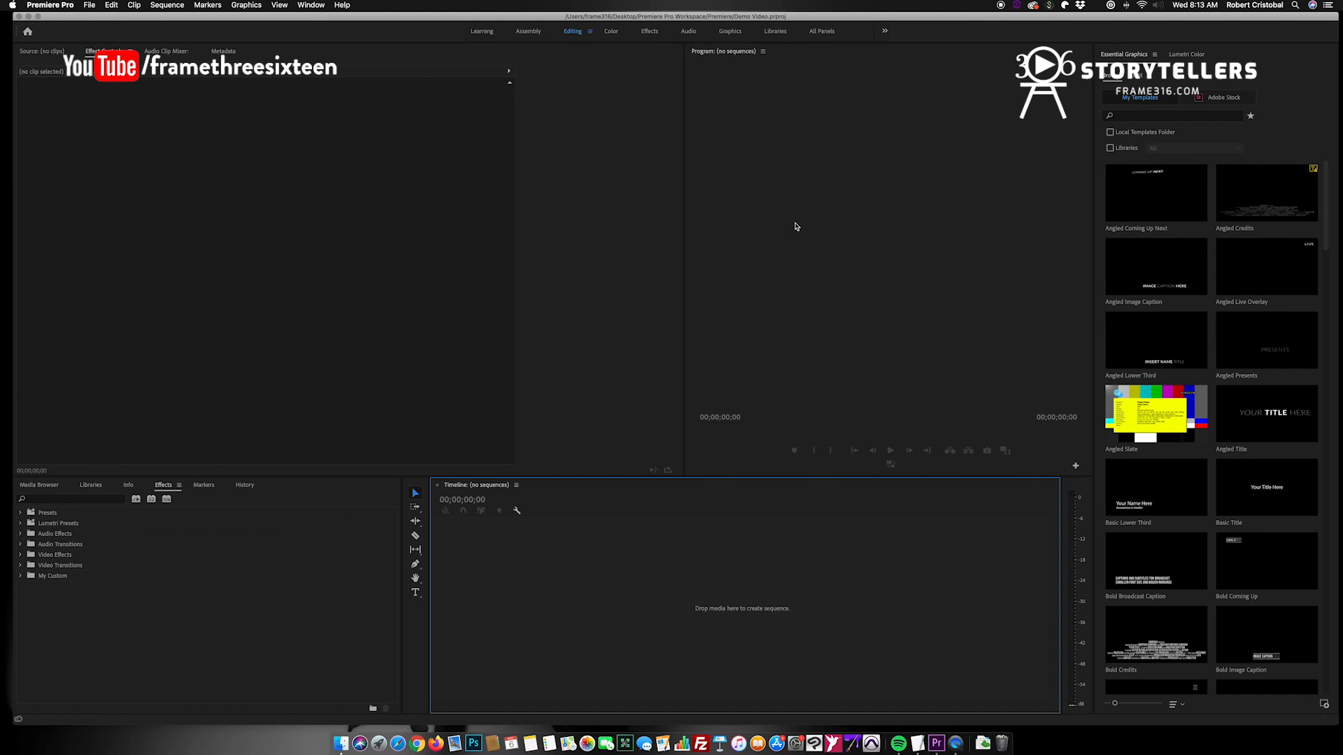
Step: Examine the Editing layout's Program monitor, Effect Controls, Source monitor, Timeline and Effects panels
click(843, 179)
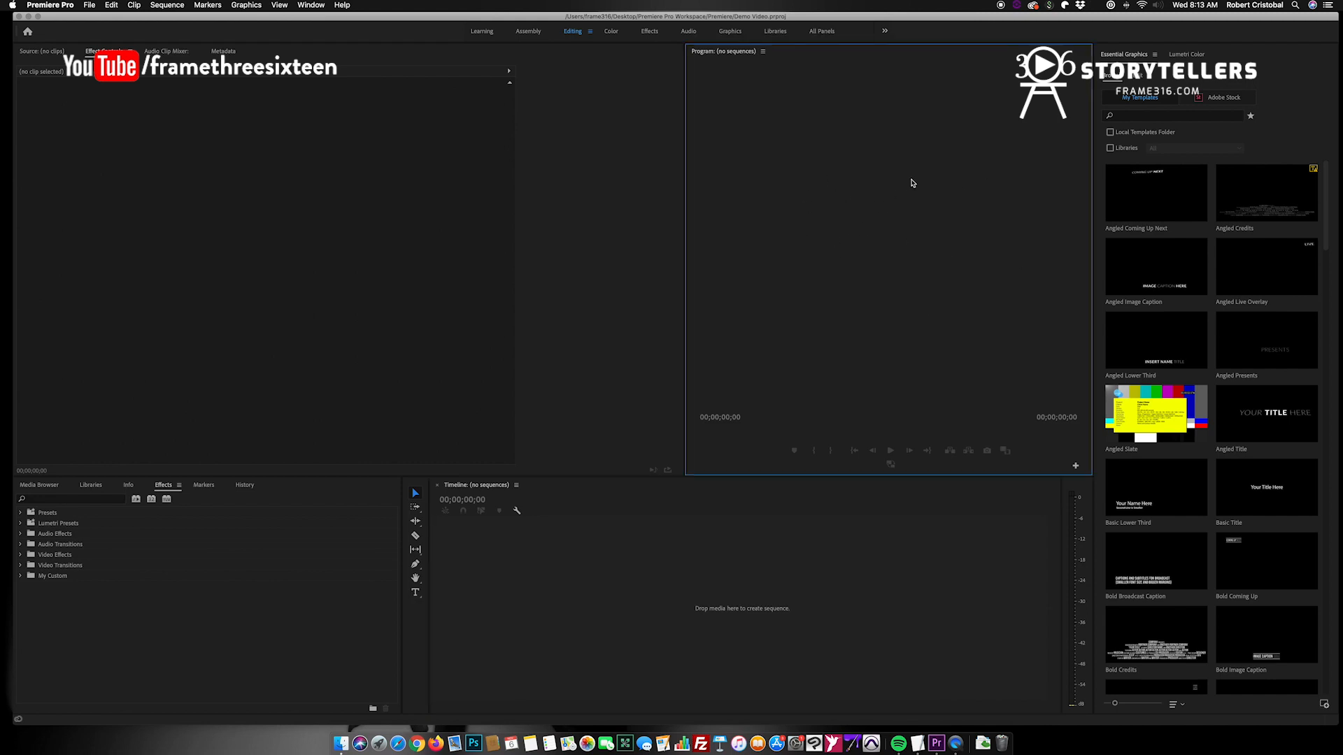
click(120, 180)
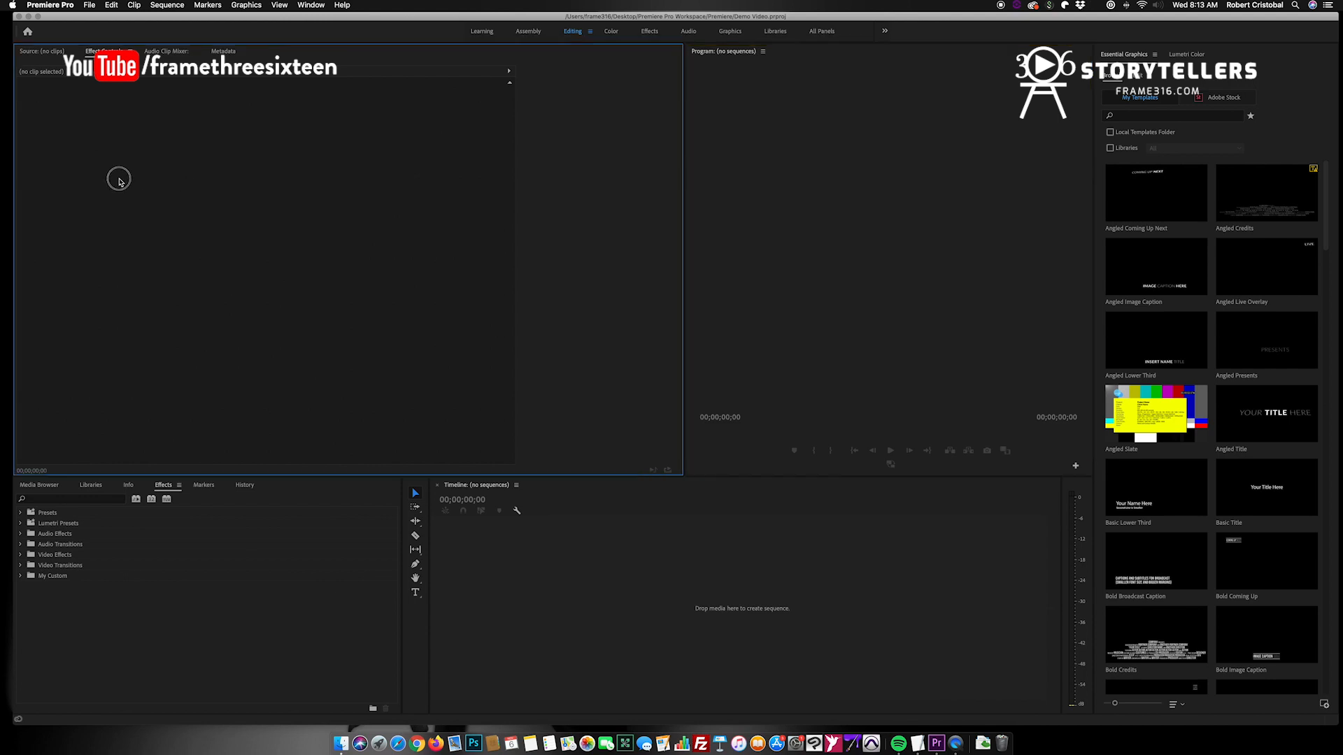
click(46, 52)
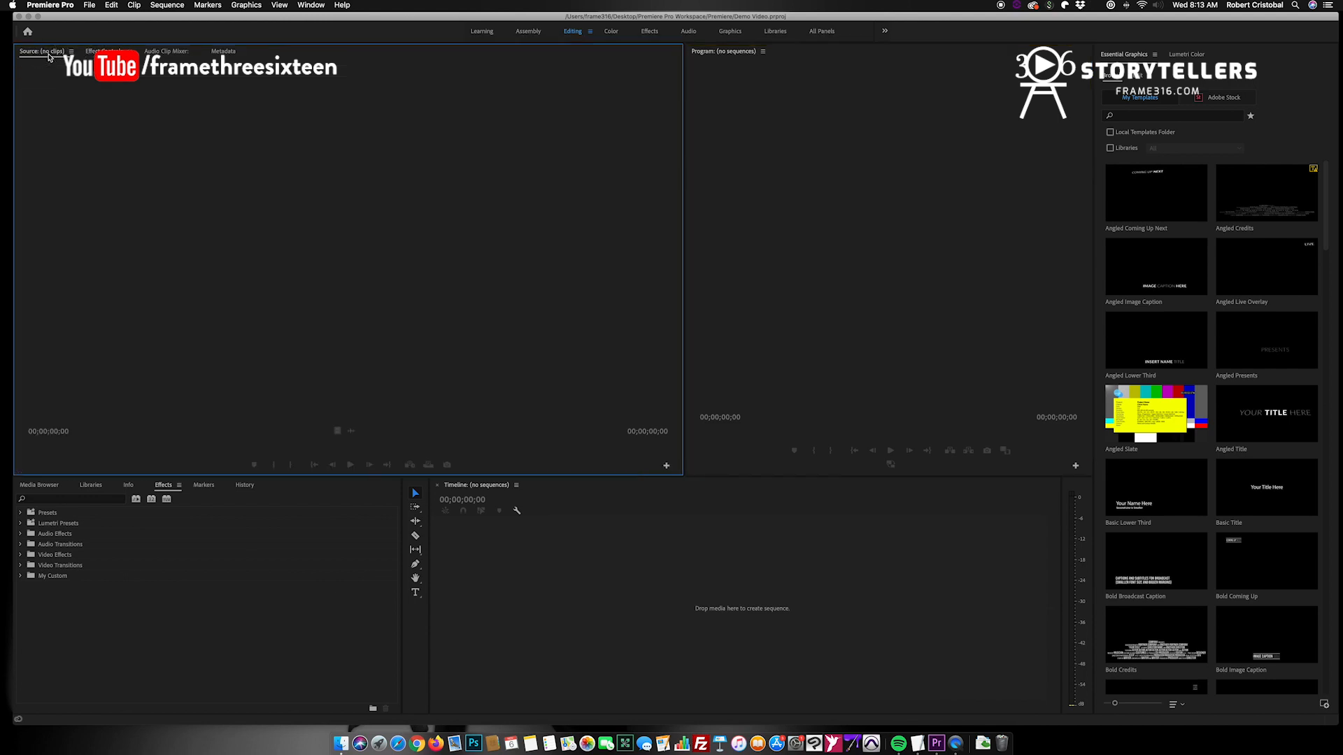
click(98, 51)
click(46, 52)
click(98, 51)
click(249, 165)
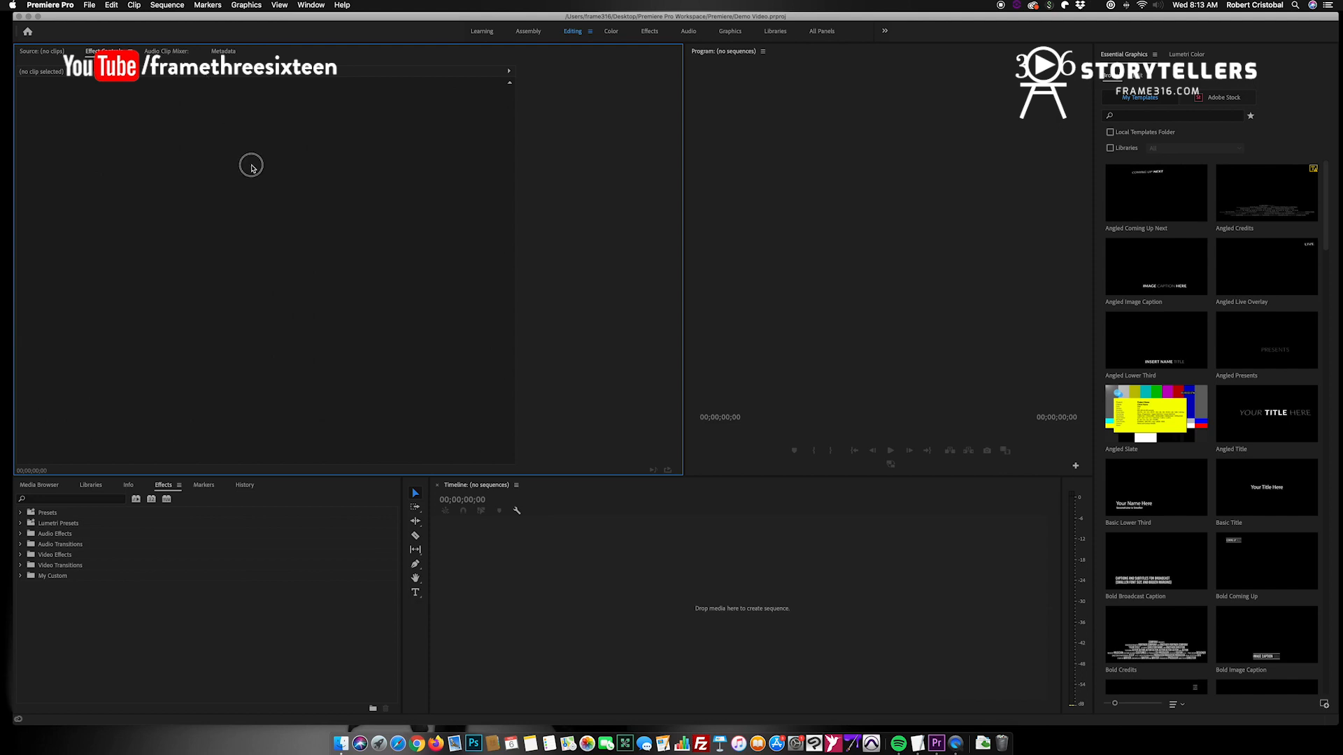
click(829, 587)
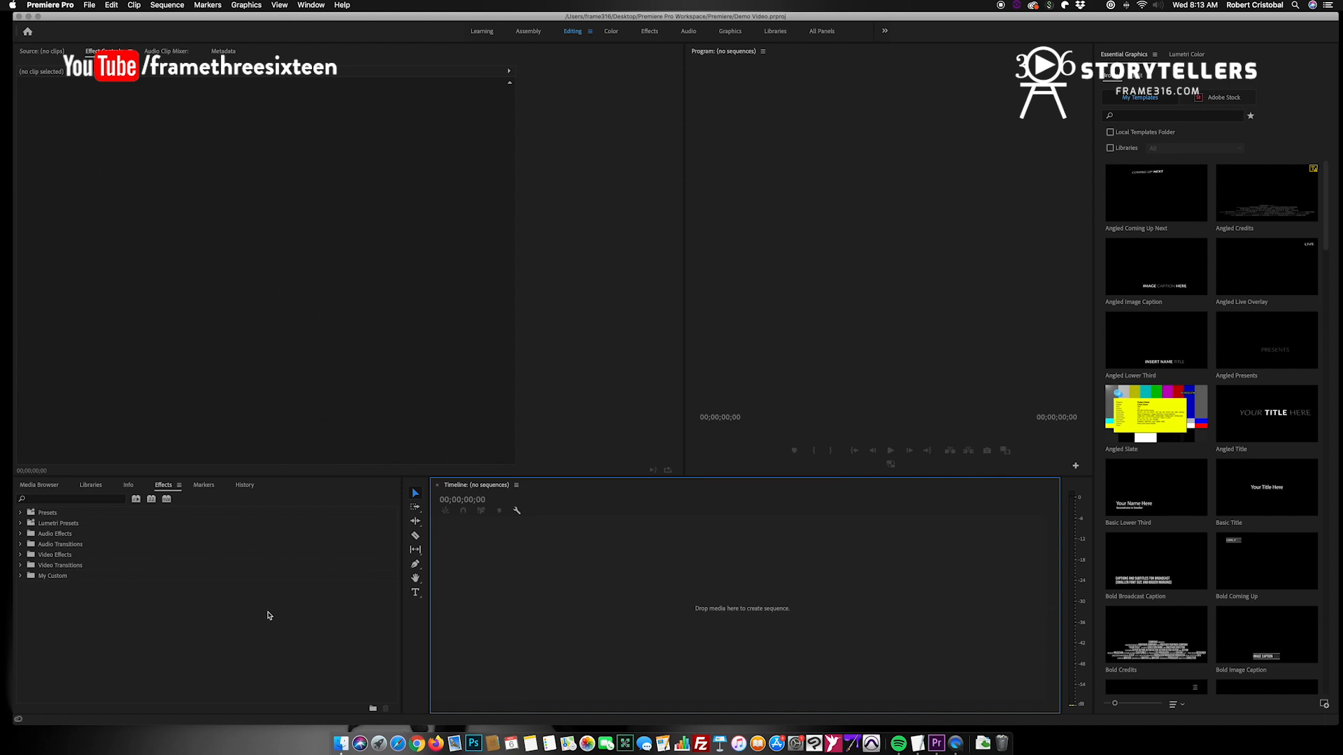
click(181, 639)
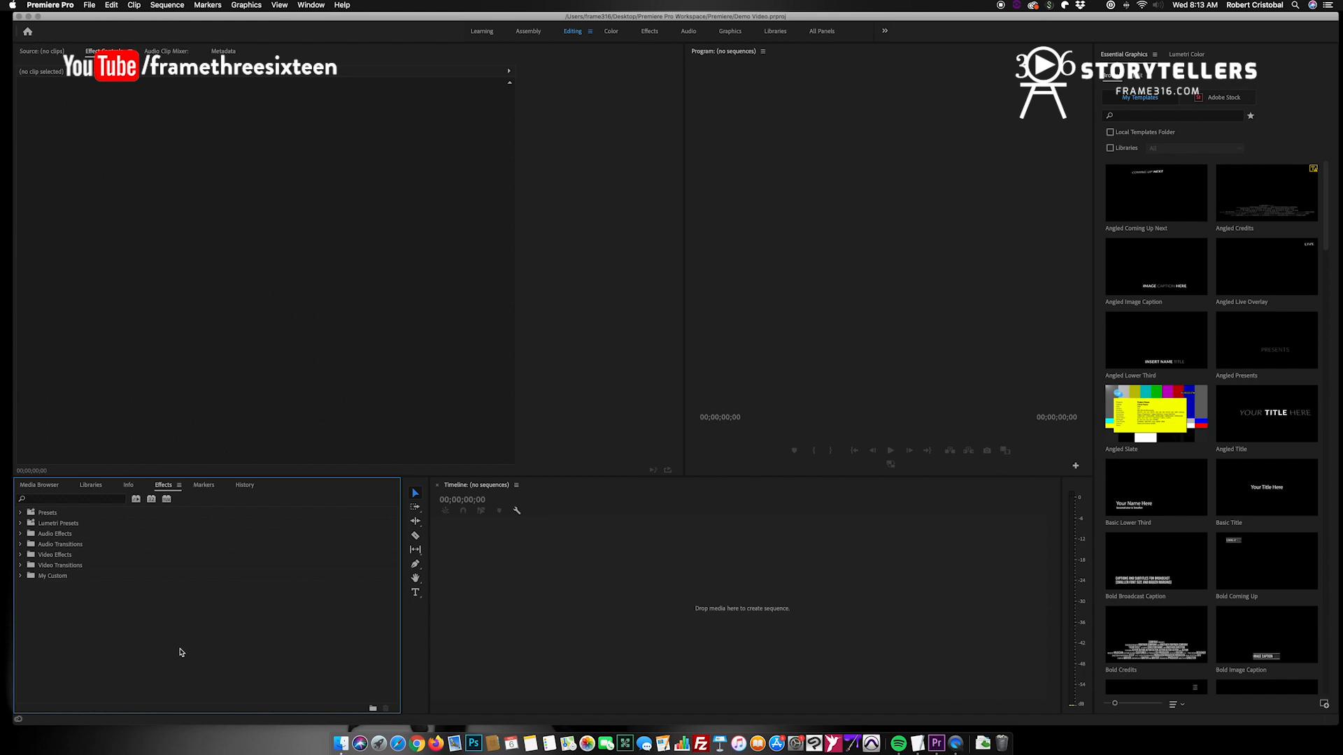
Step: Close the Markers and History panels in the Effects panel group
click(212, 489)
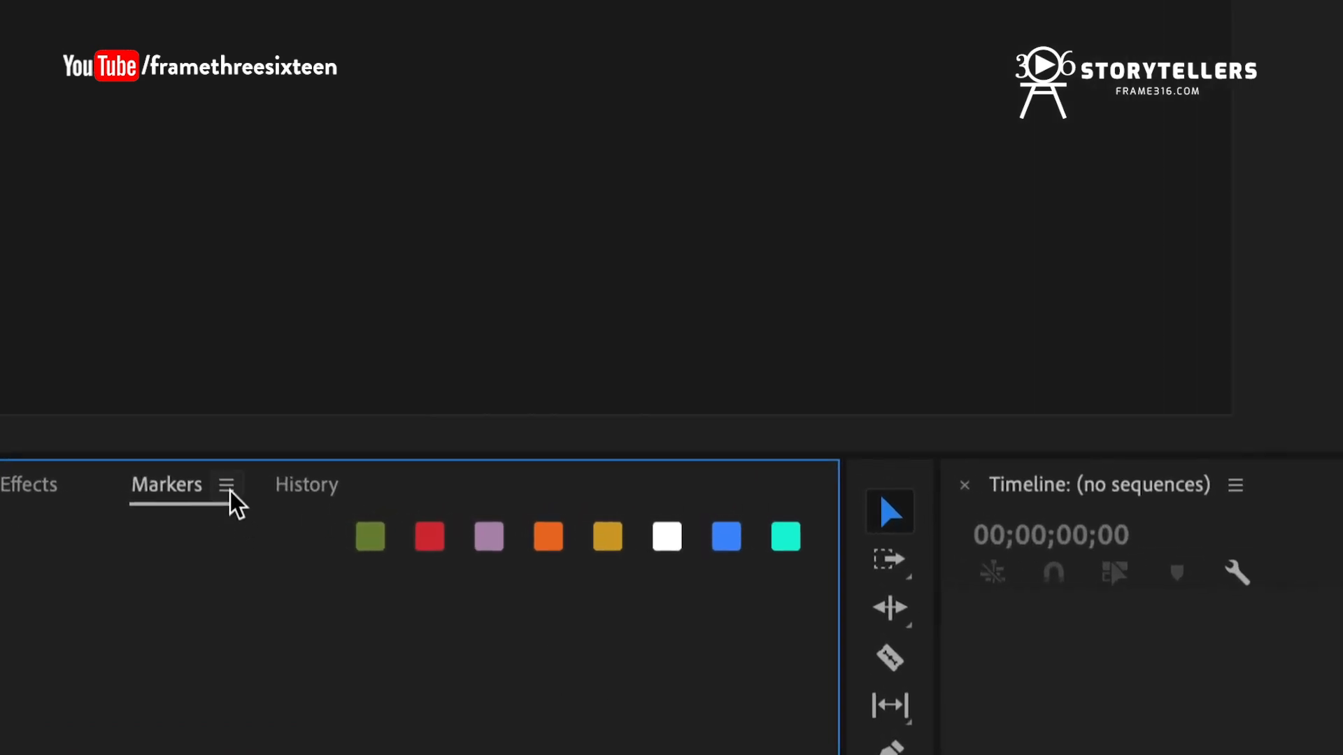
click(226, 485)
click(303, 517)
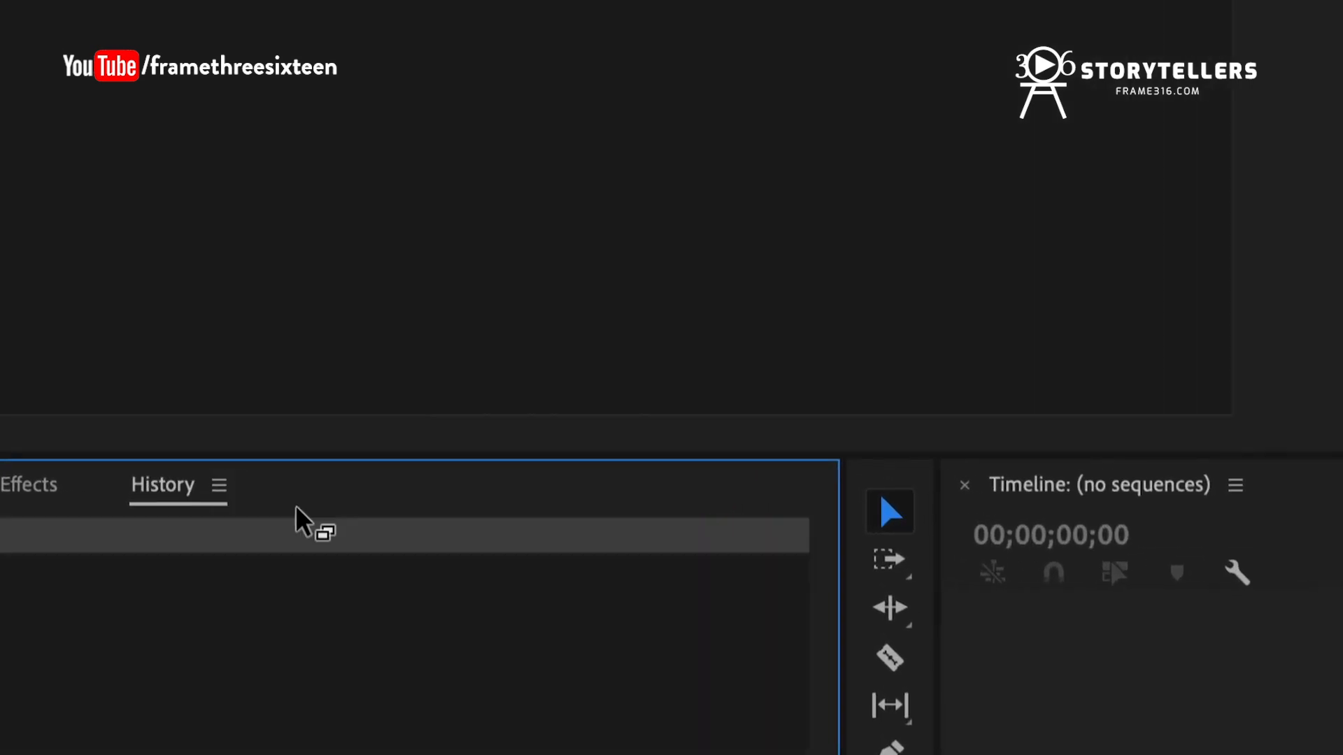
click(221, 486)
click(249, 519)
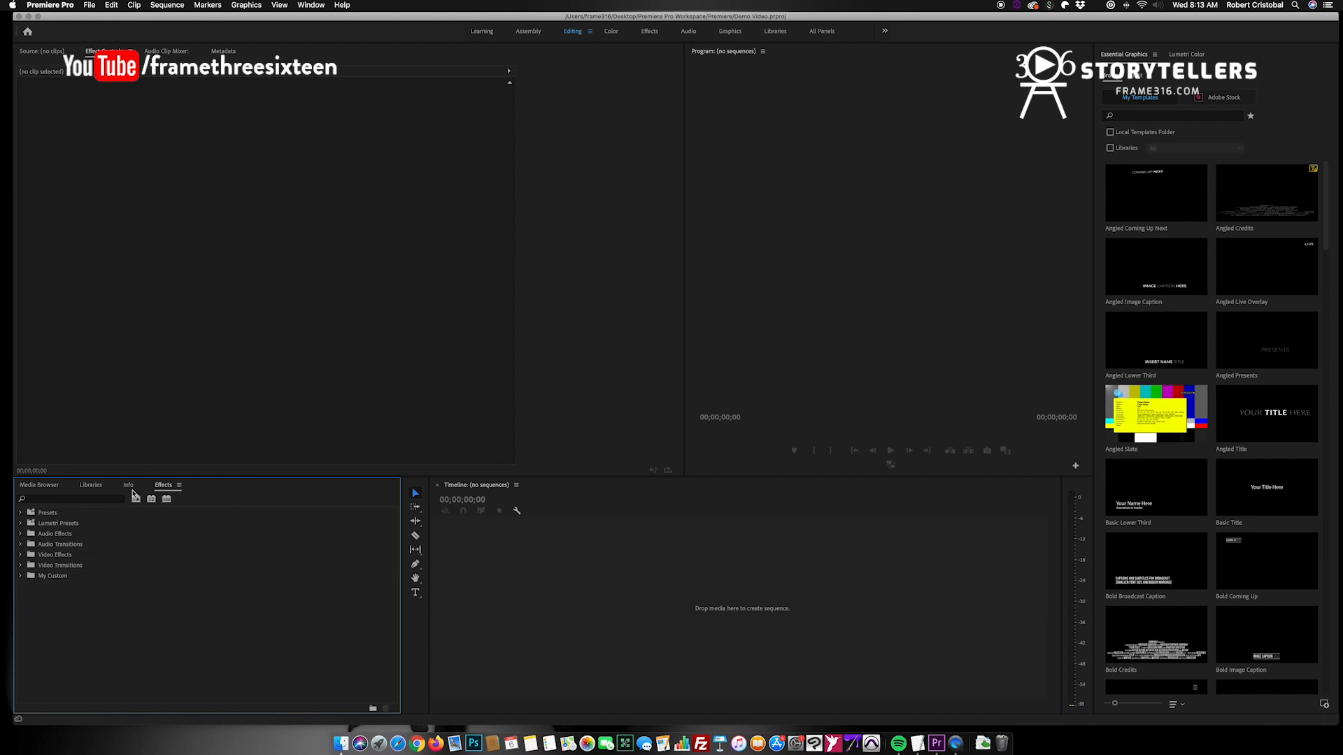
Step: Close the Media Browser panel in the same group as Effects
click(49, 489)
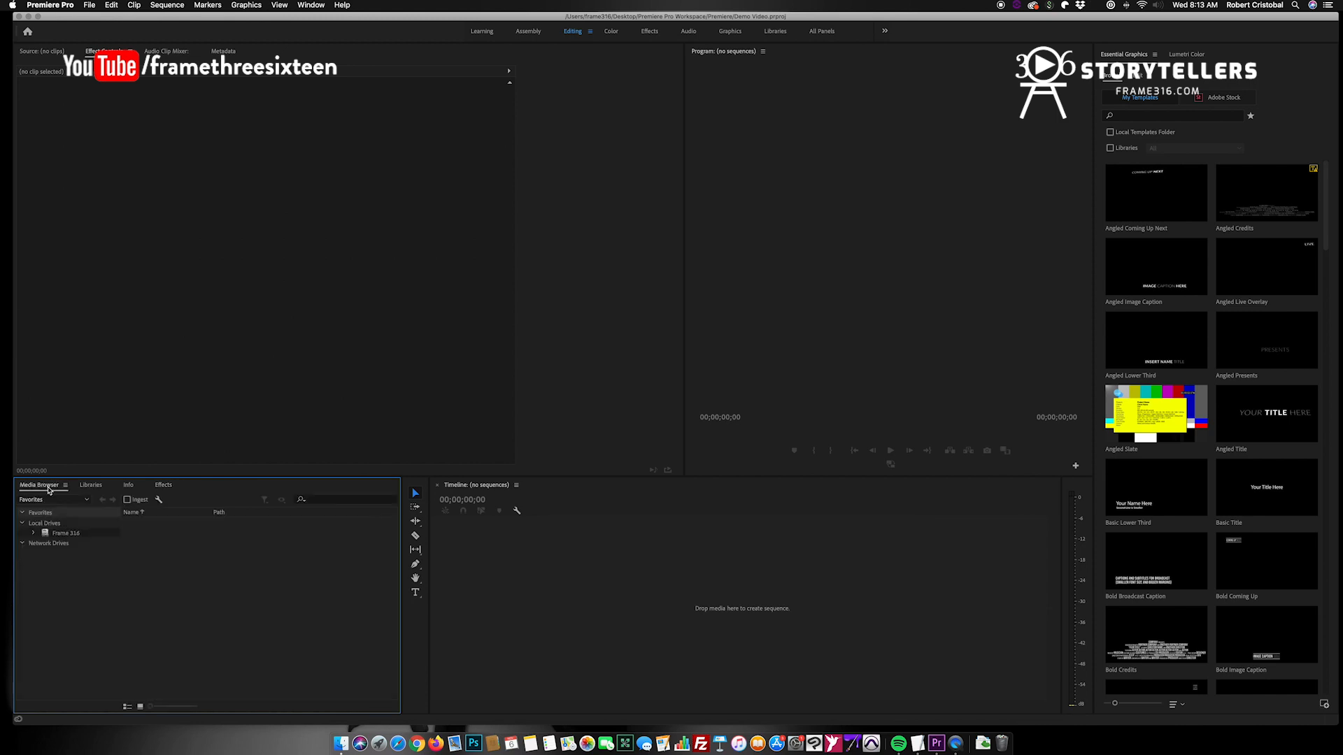
click(65, 484)
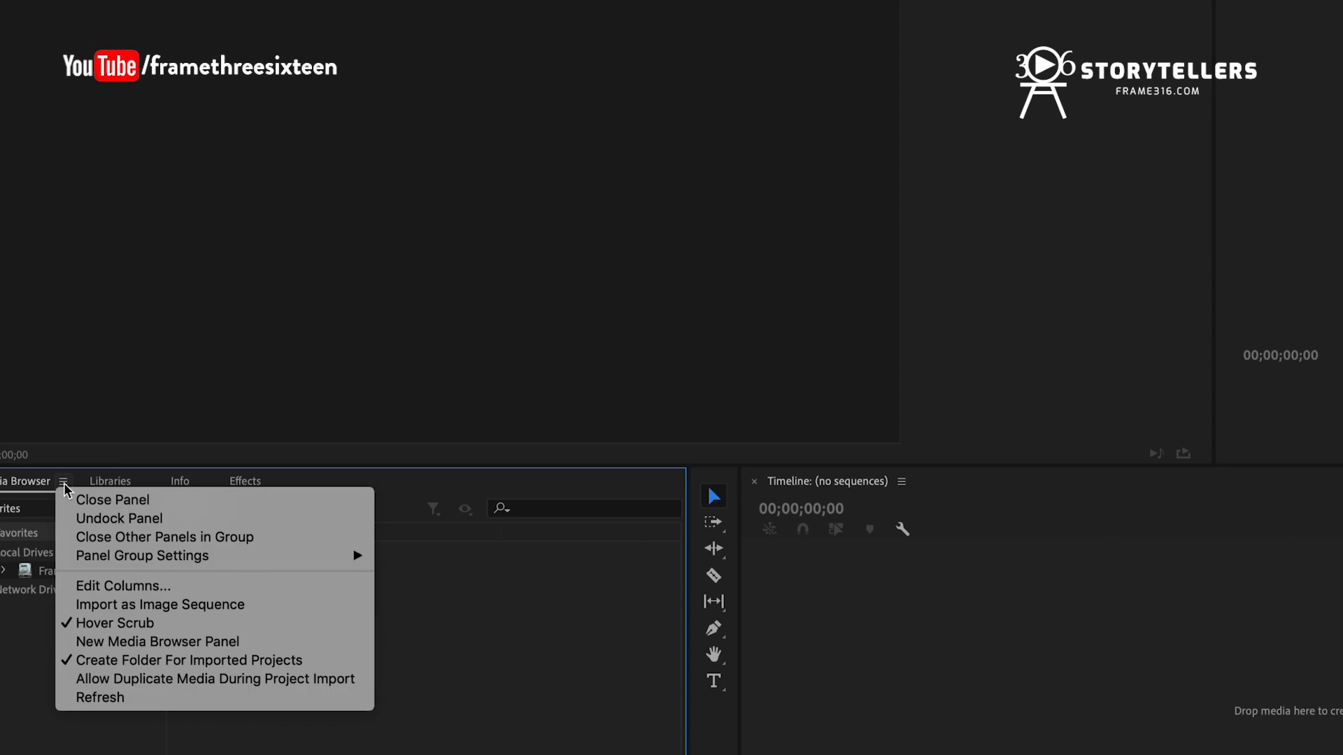
click(77, 500)
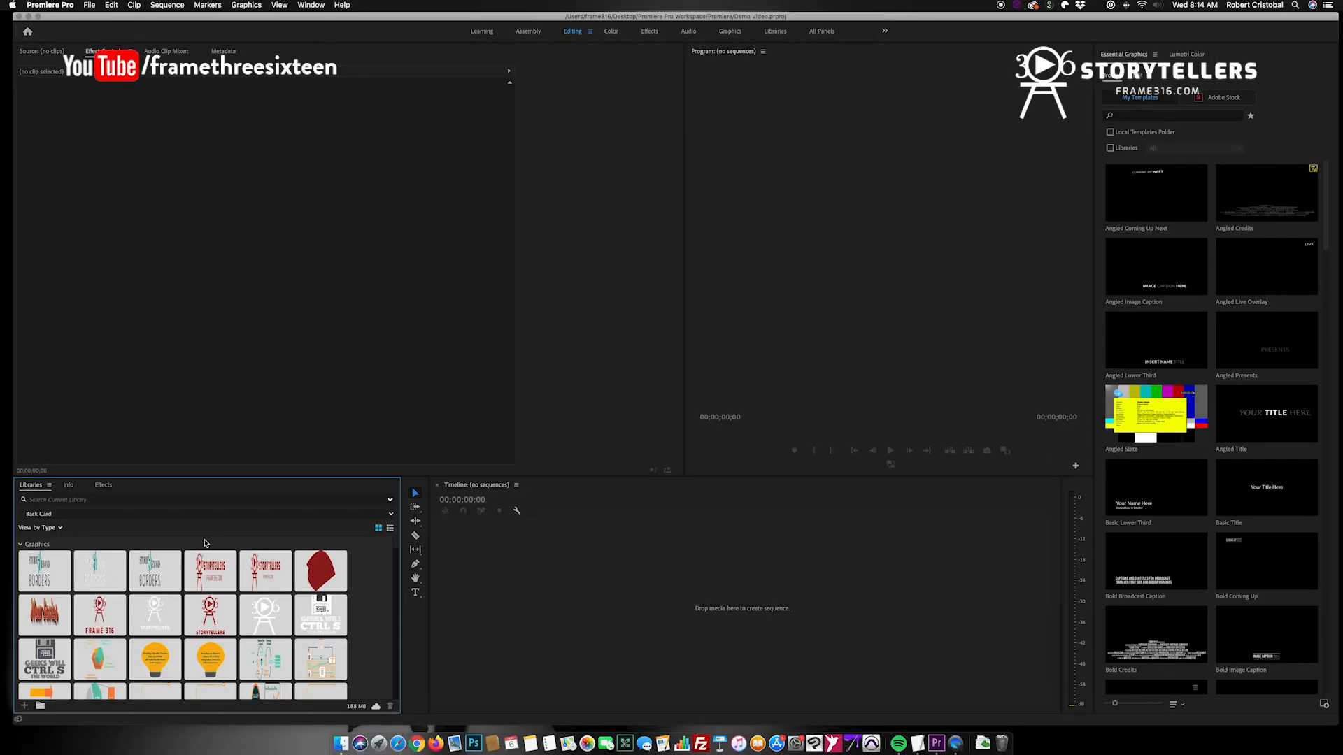
Step: Look through the Effects and Info panels, the Program monitor, and the Essential Graphics and Lumetri Color panels
click(105, 490)
click(69, 485)
click(103, 484)
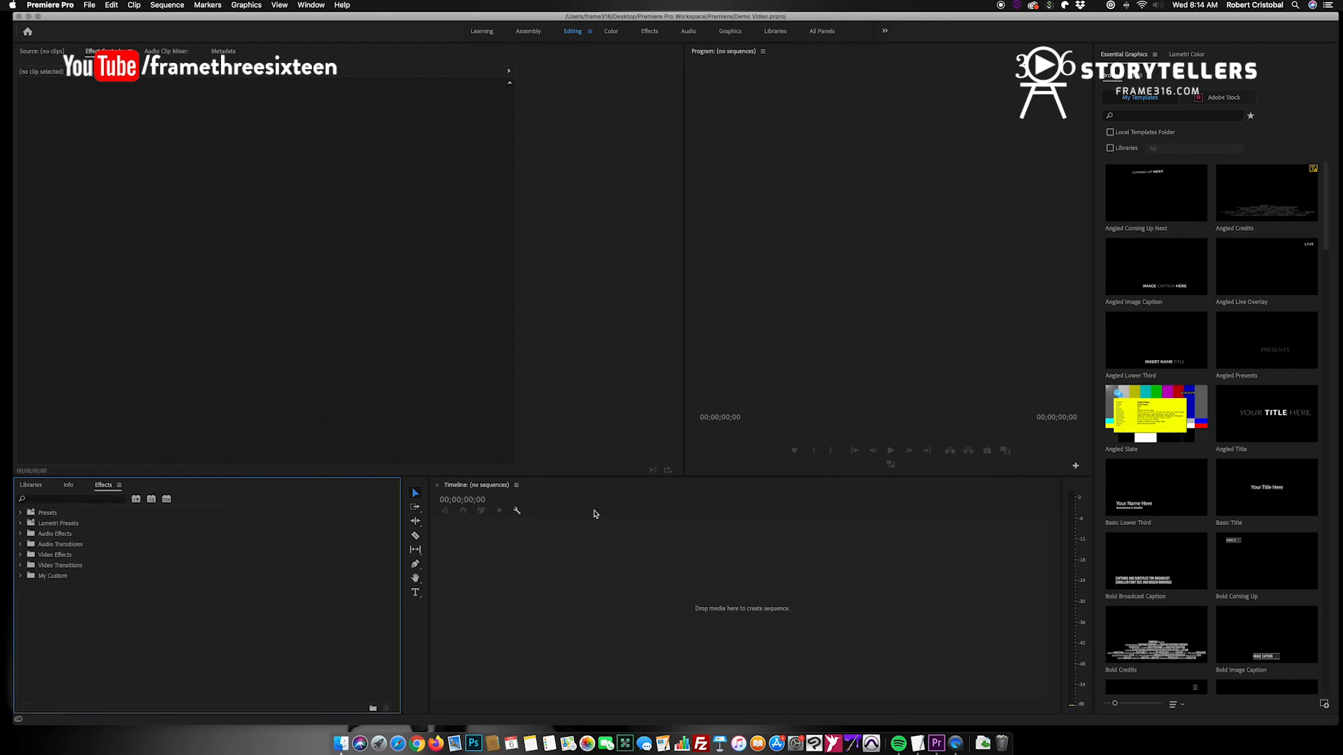
click(817, 292)
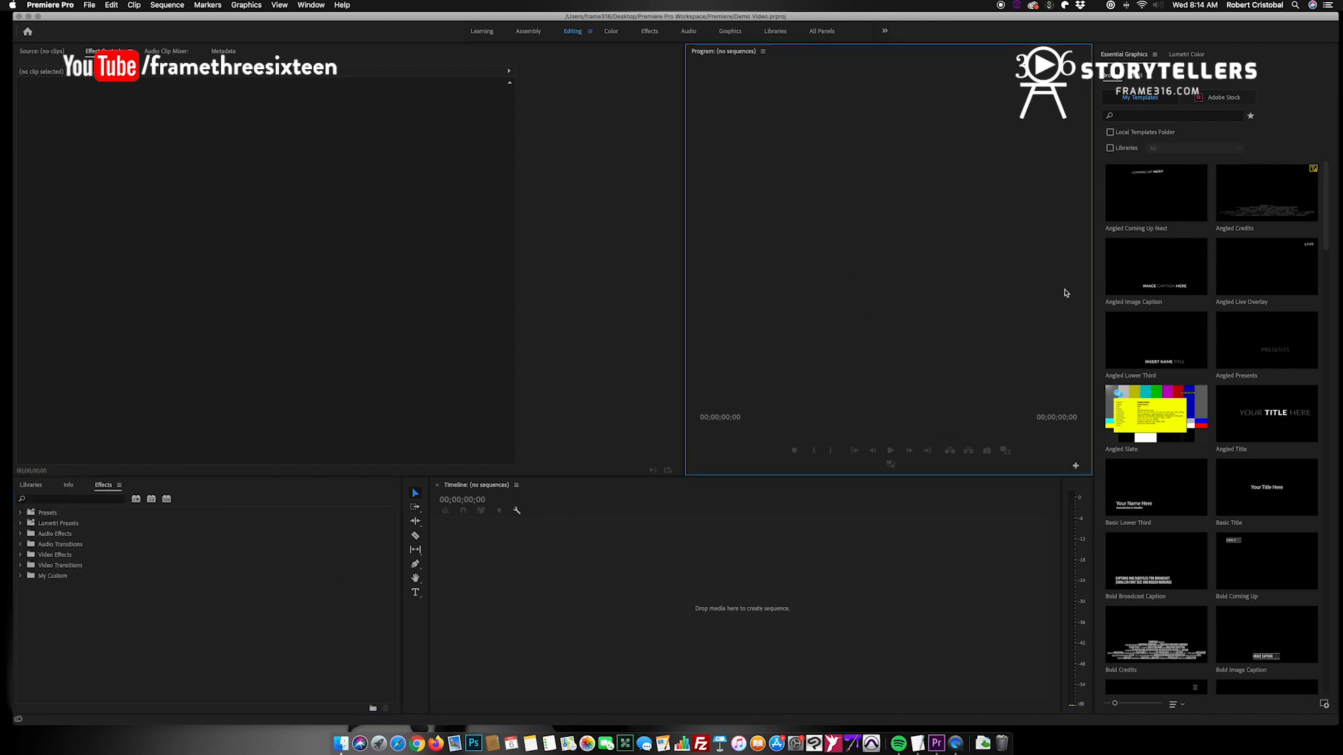
click(1310, 115)
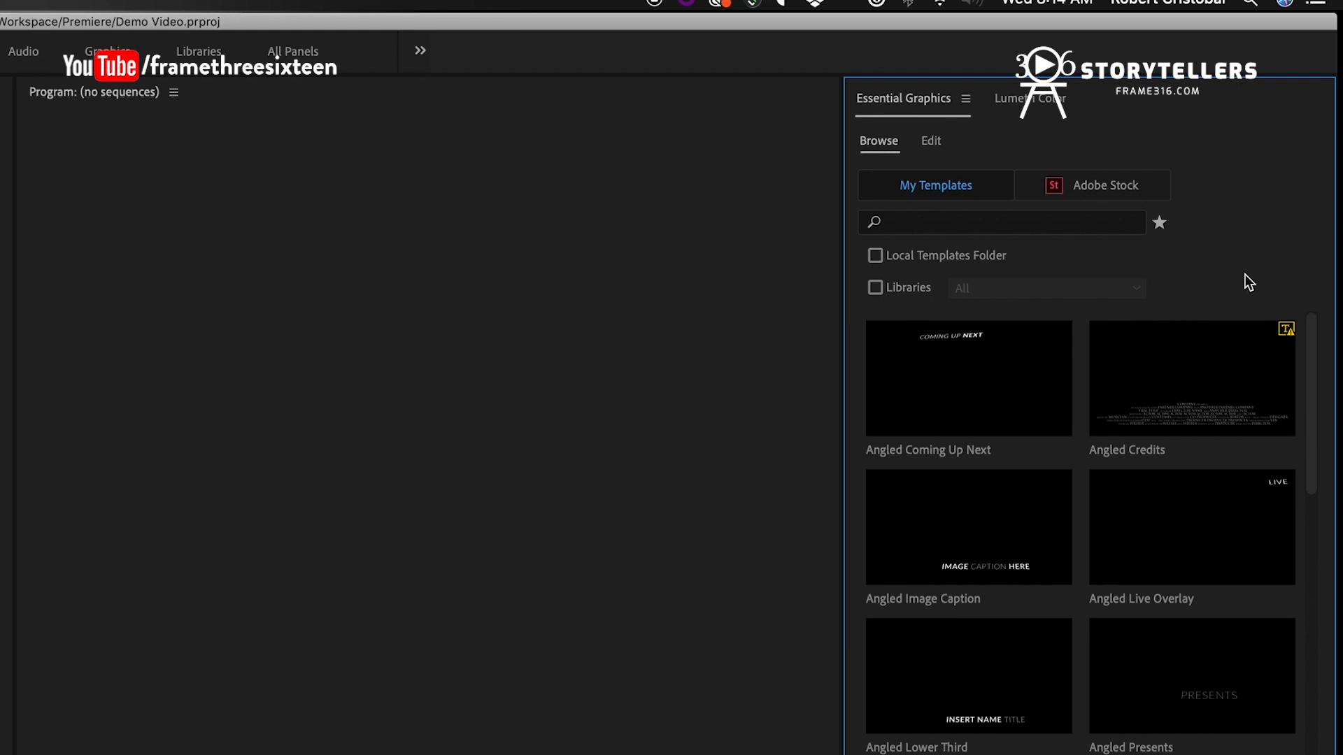
click(1036, 99)
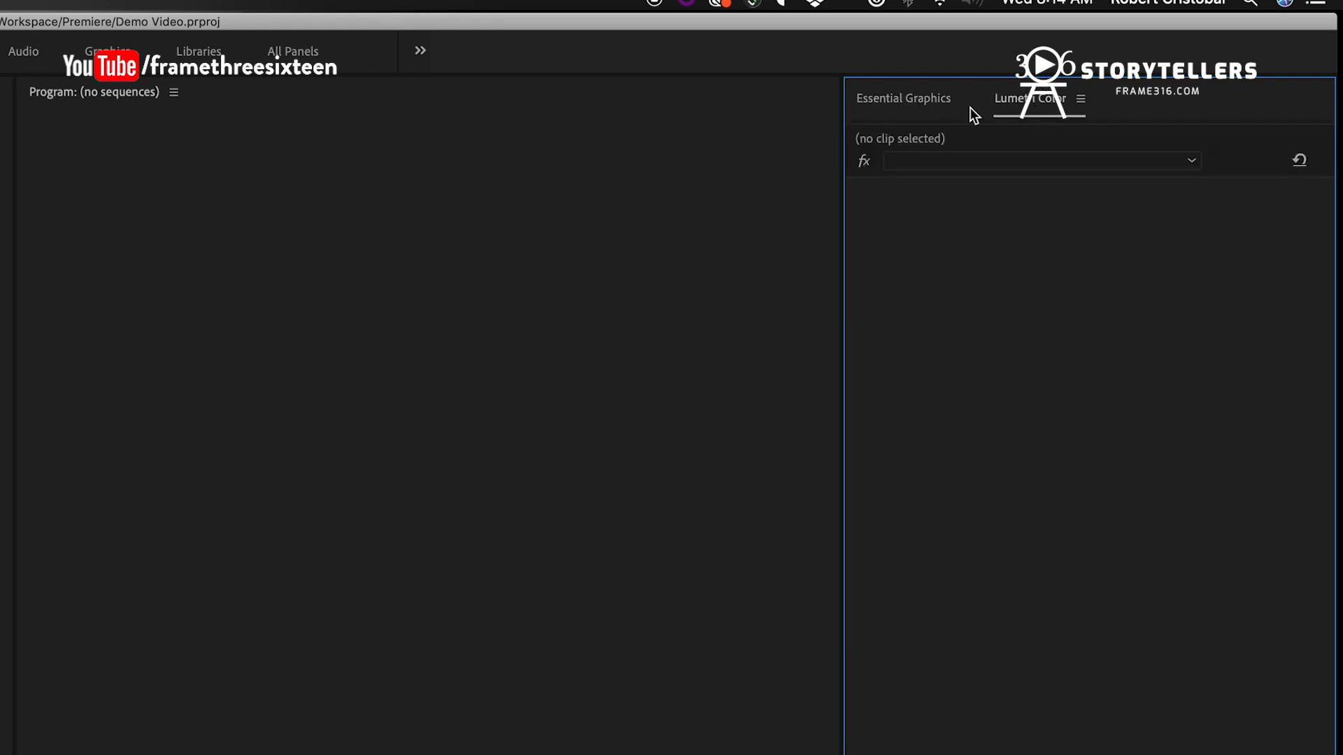
Step: Bring the Essential Graphics panel to the front of its group, ahead of Lumetri Color
click(909, 104)
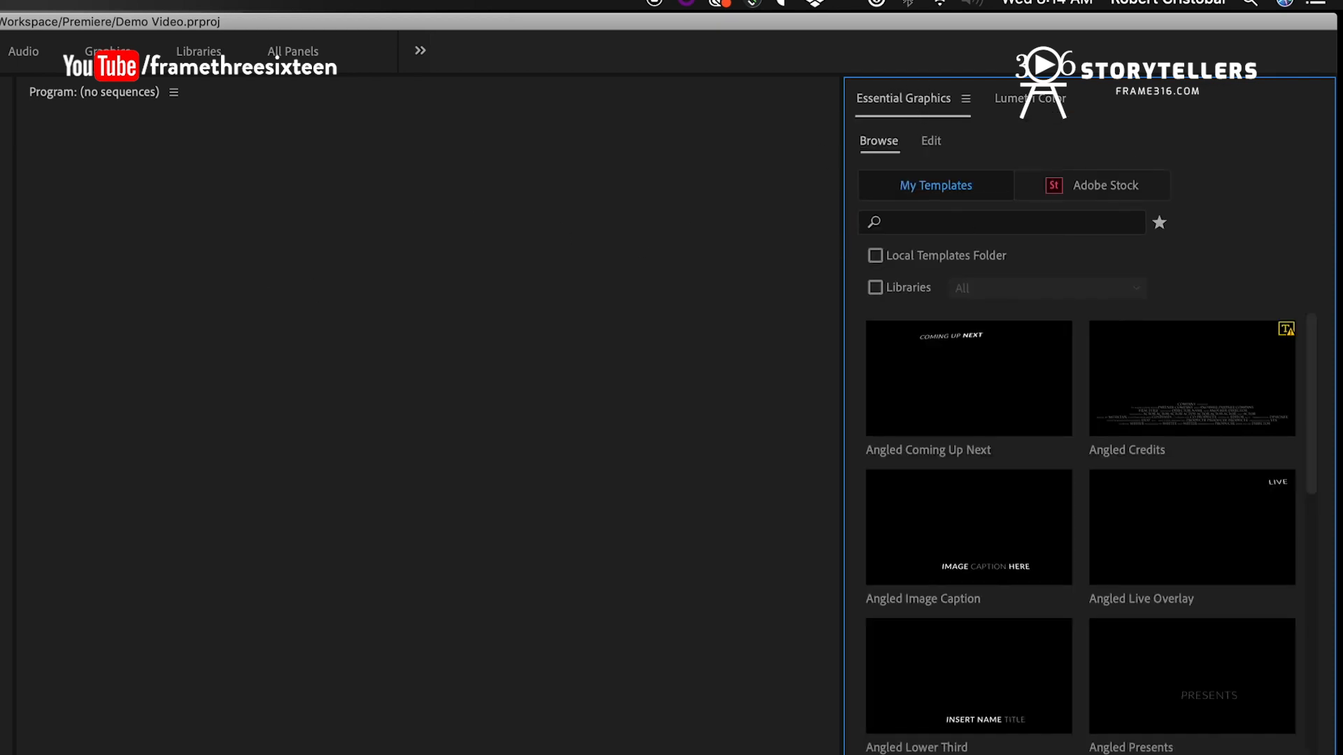
click(216, 627)
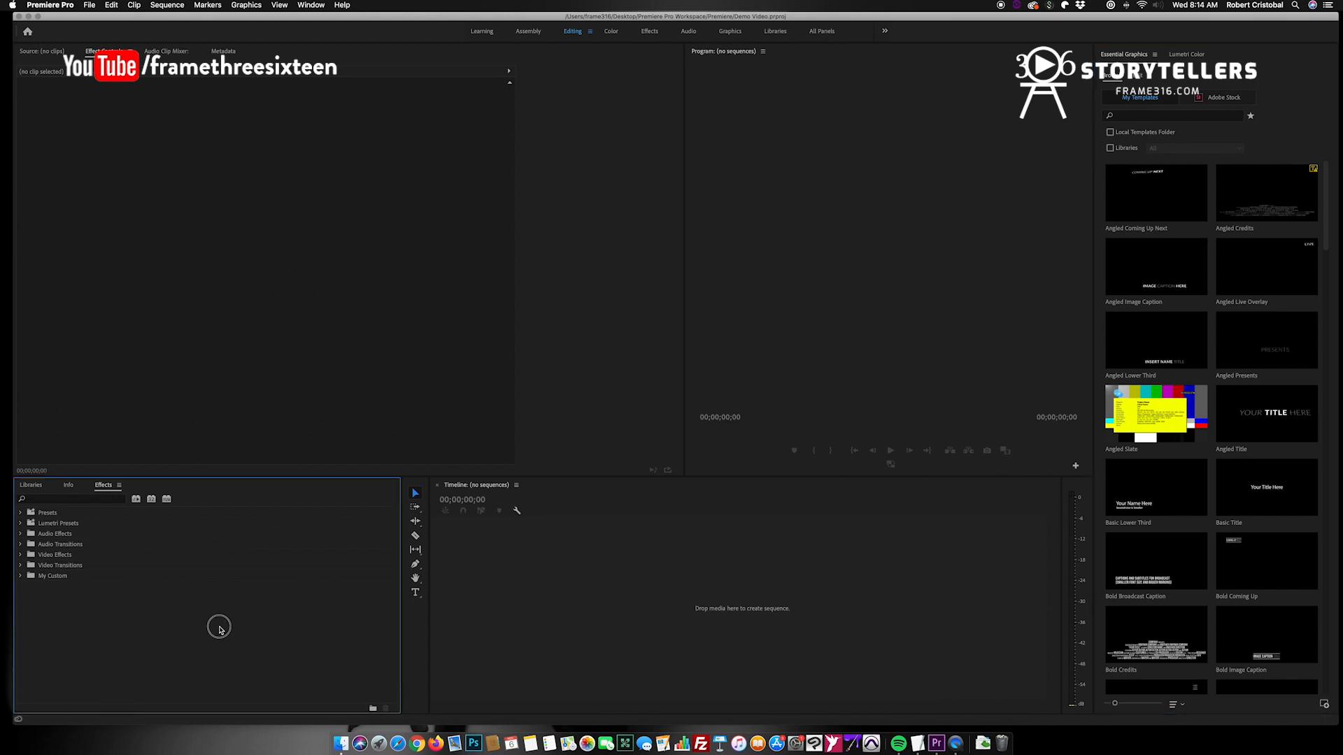
click(273, 597)
Step: Reopen the Project panel for Demo Video.prproj
click(320, 8)
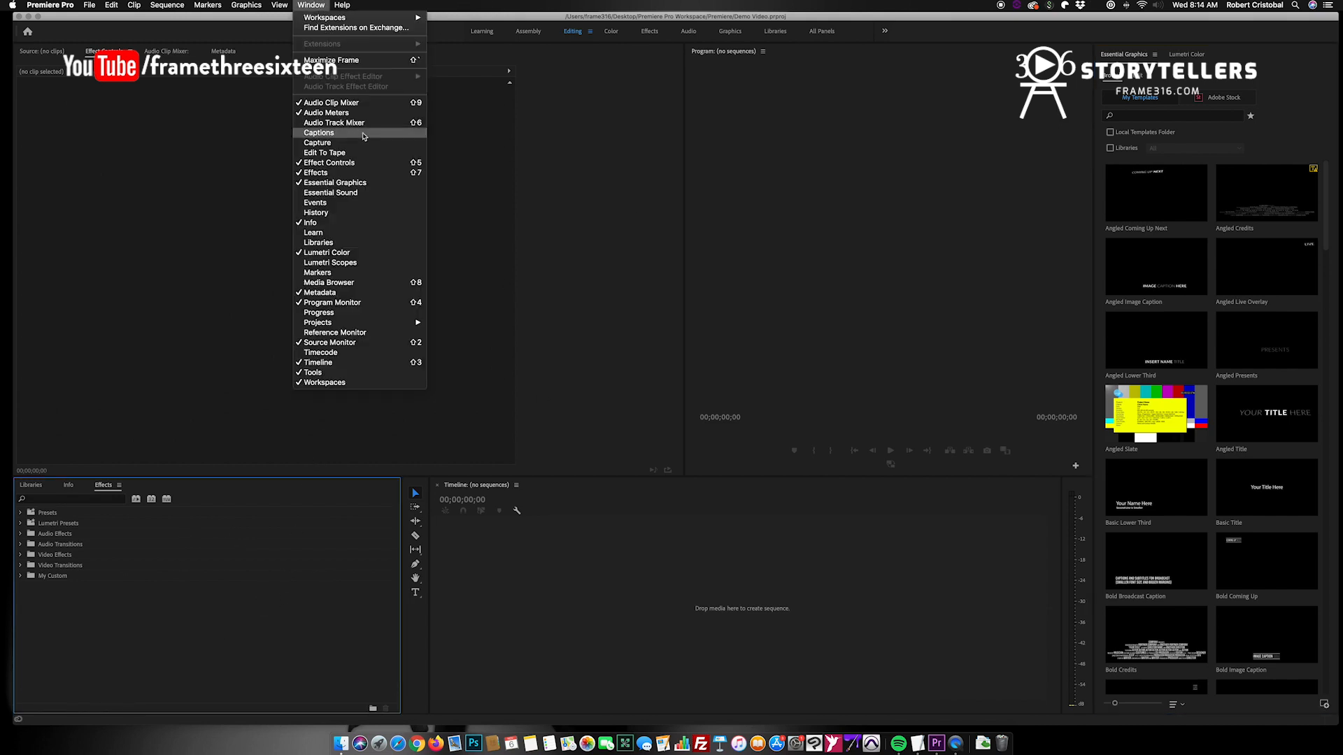
click(357, 326)
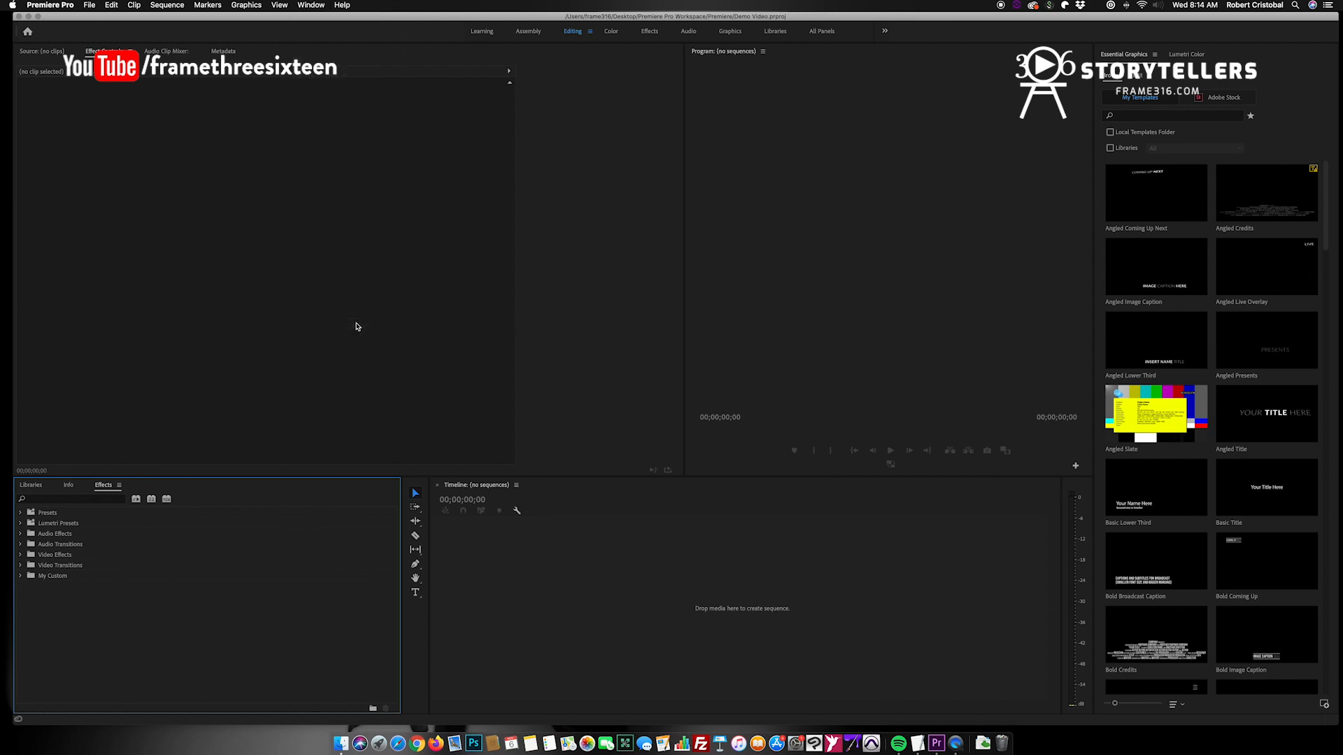
click(311, 5)
mouse_move(376, 327)
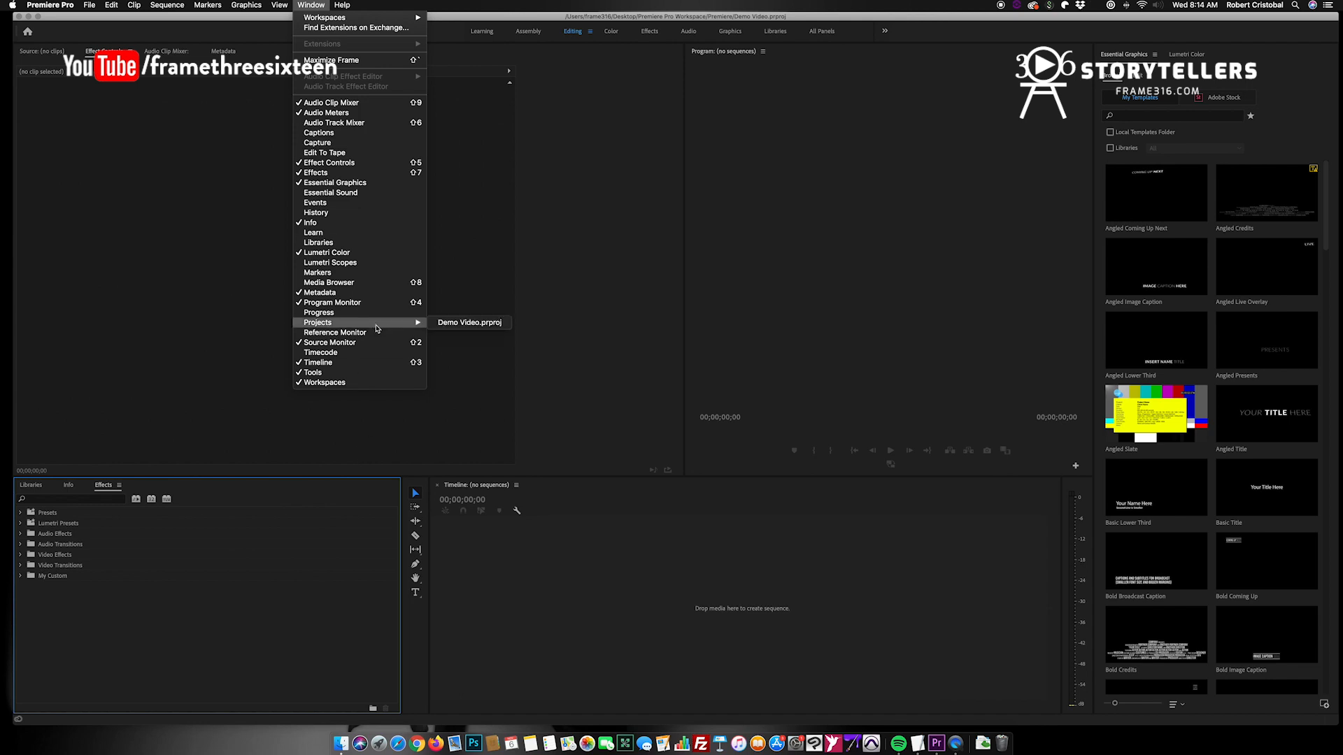
click(462, 324)
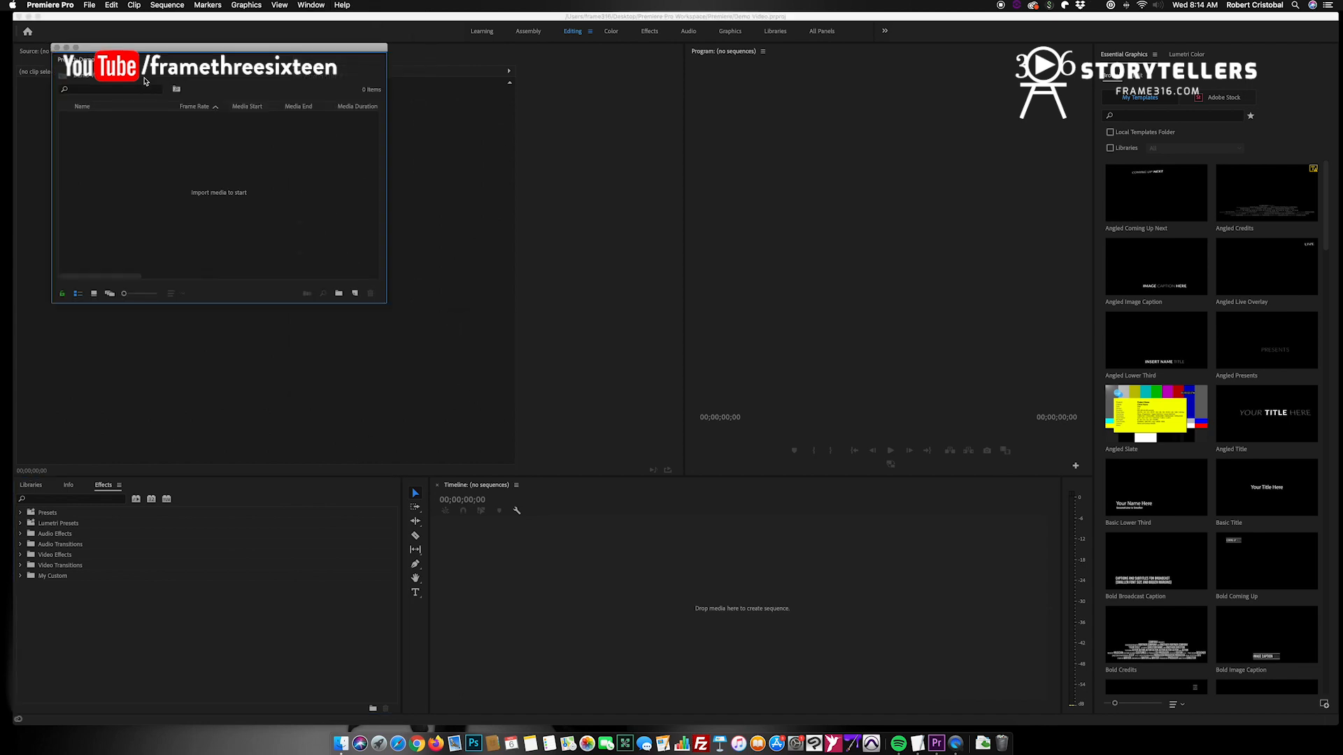
Step: Dock the floating Project panel in the Effects panel group and place it ahead of Effects
drag(88, 70, 200, 482)
click(106, 488)
drag(106, 488, 185, 486)
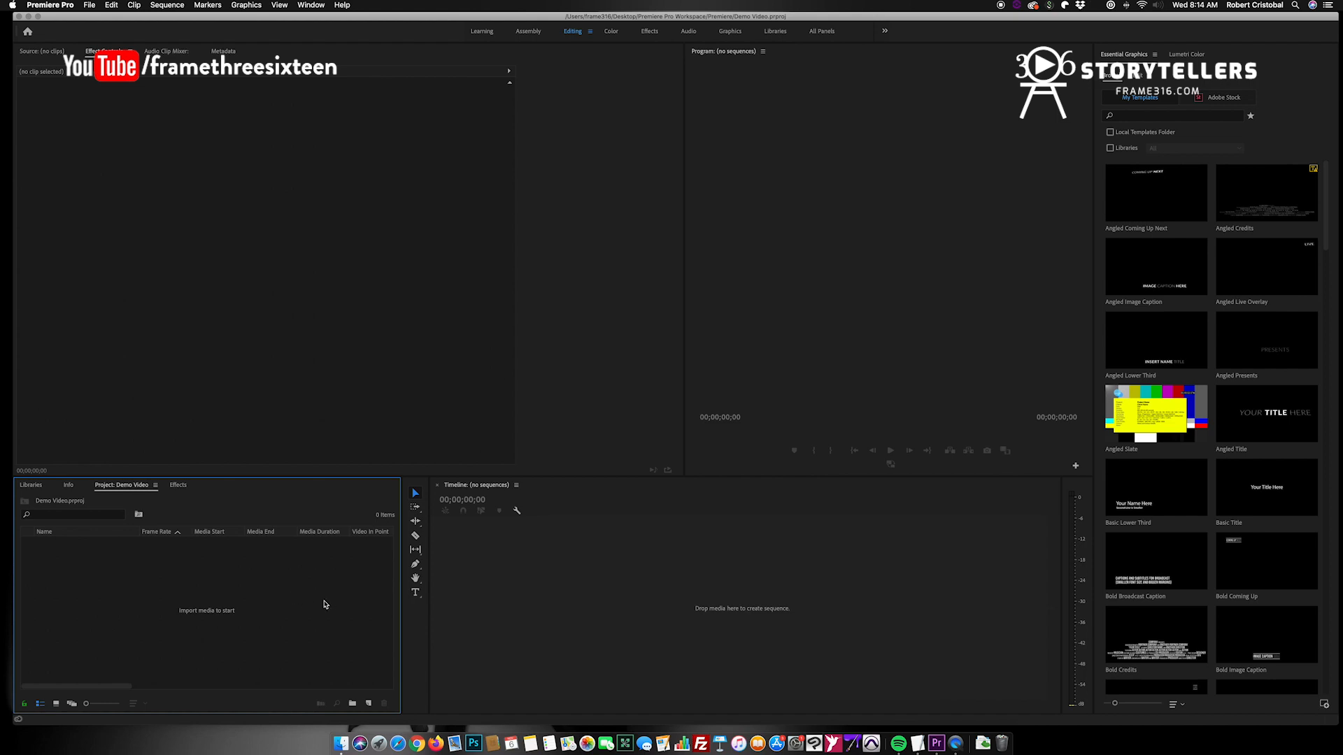
Step: Import the Import folder from the Desktop, merging all layers of the layered Overlay Black file
double_click(161, 582)
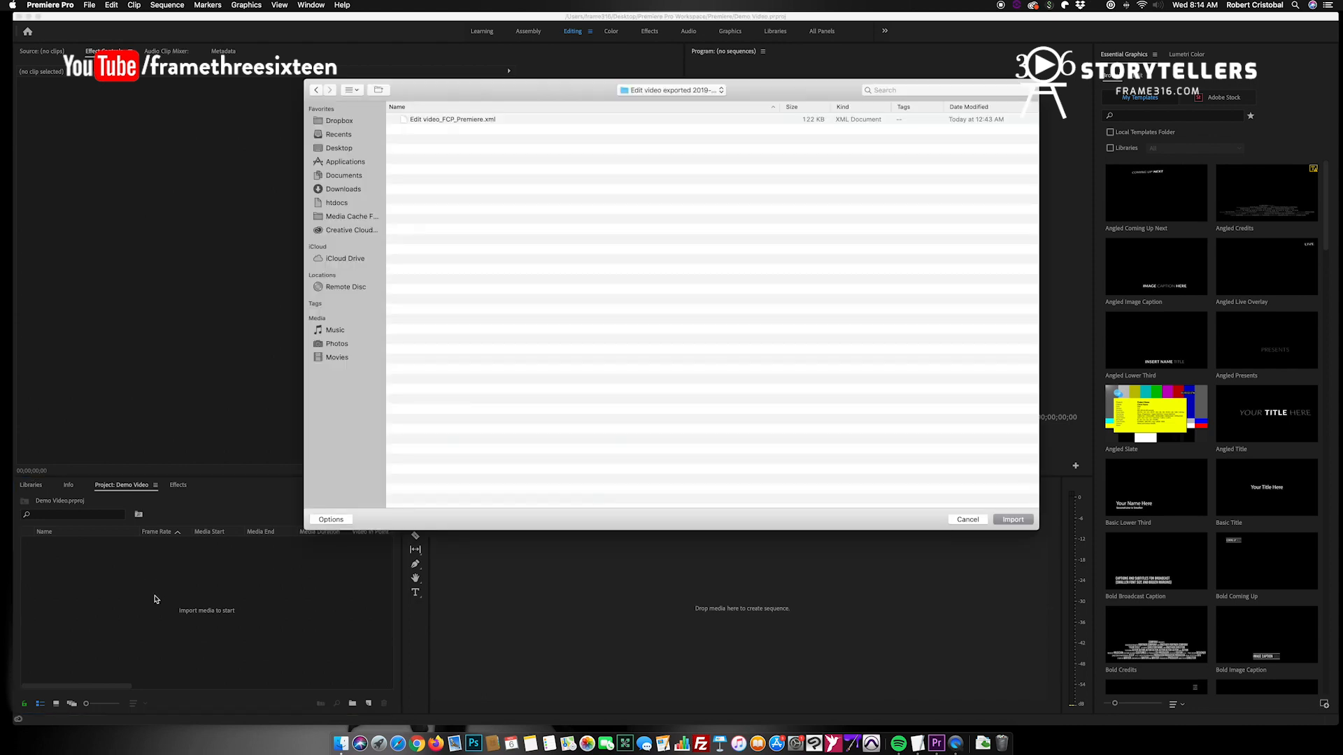
click(689, 89)
click(542, 154)
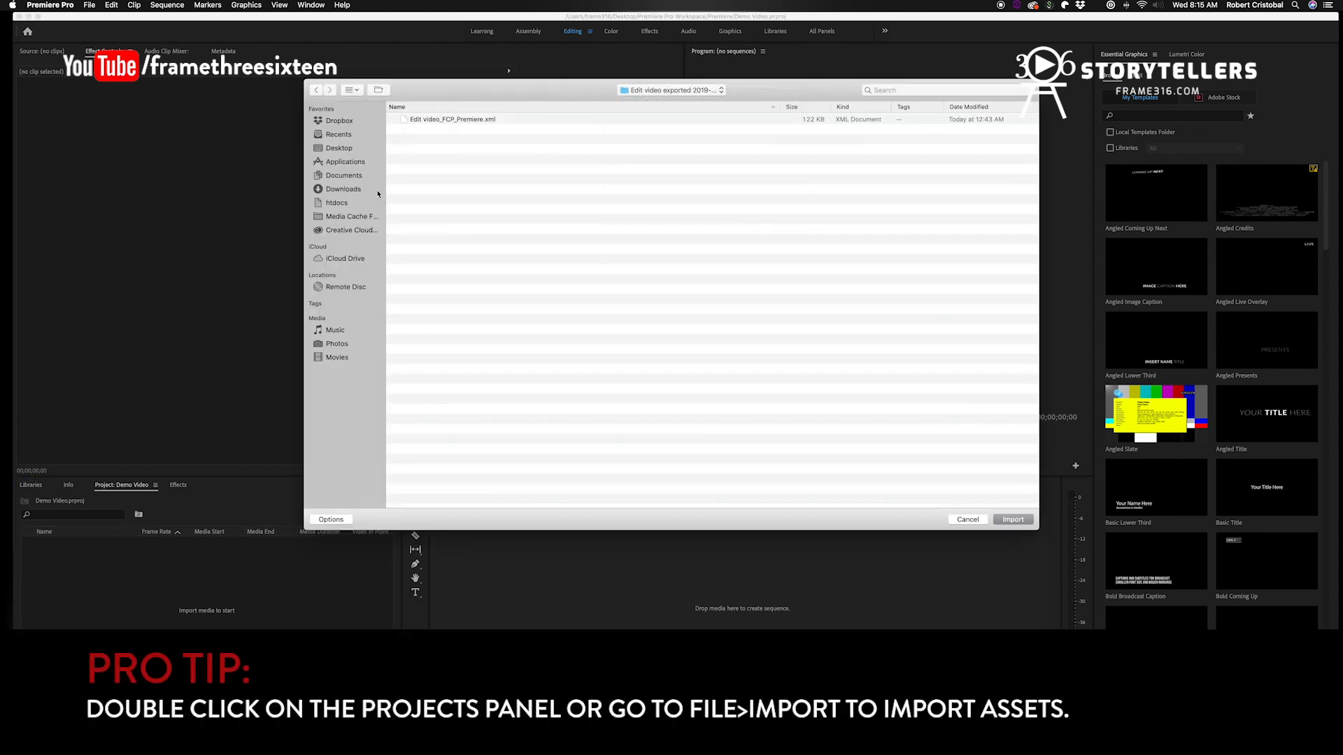
click(338, 147)
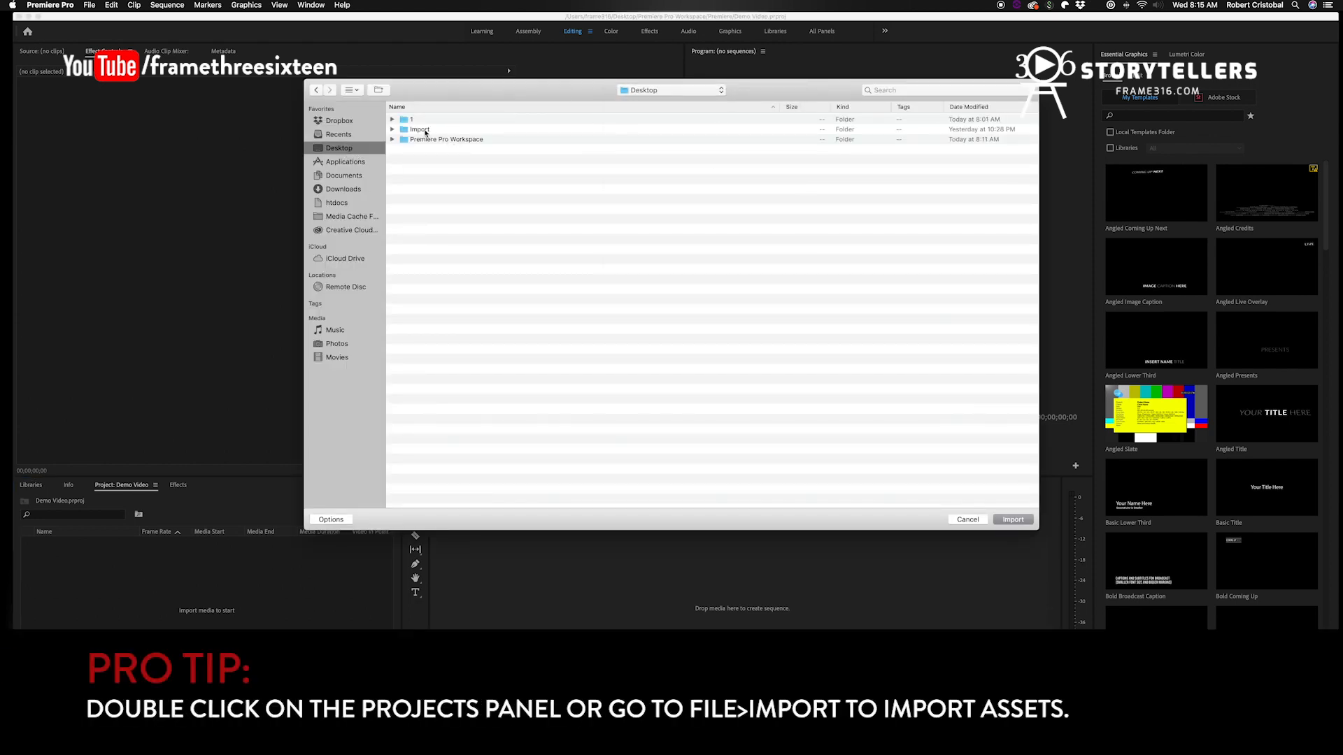
click(423, 130)
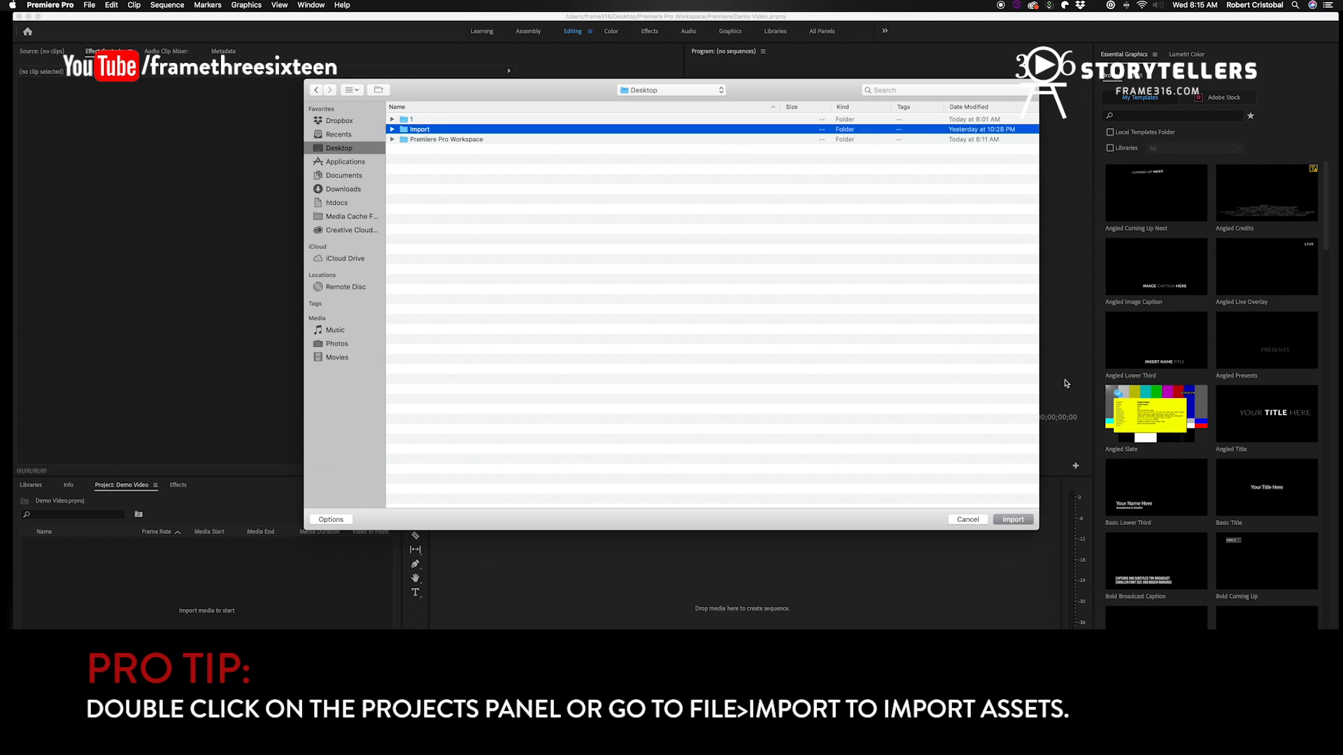
click(1012, 519)
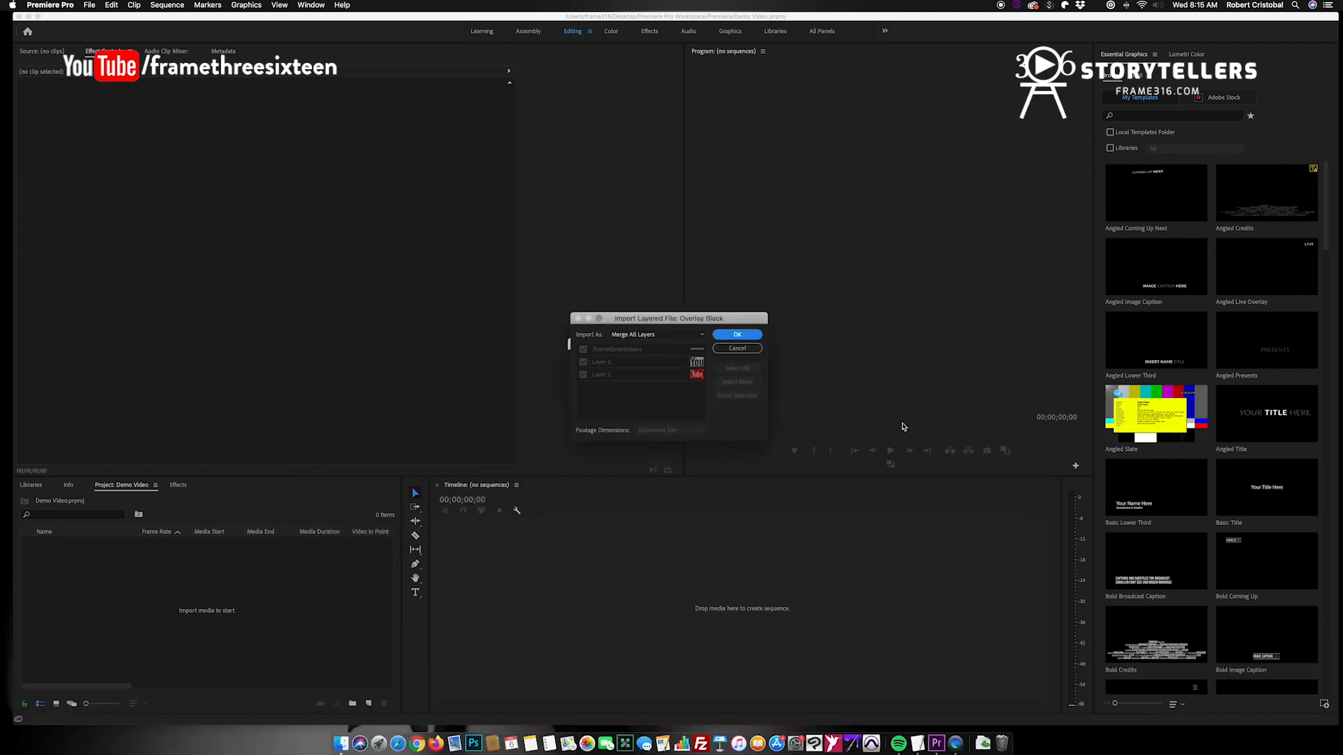
click(738, 334)
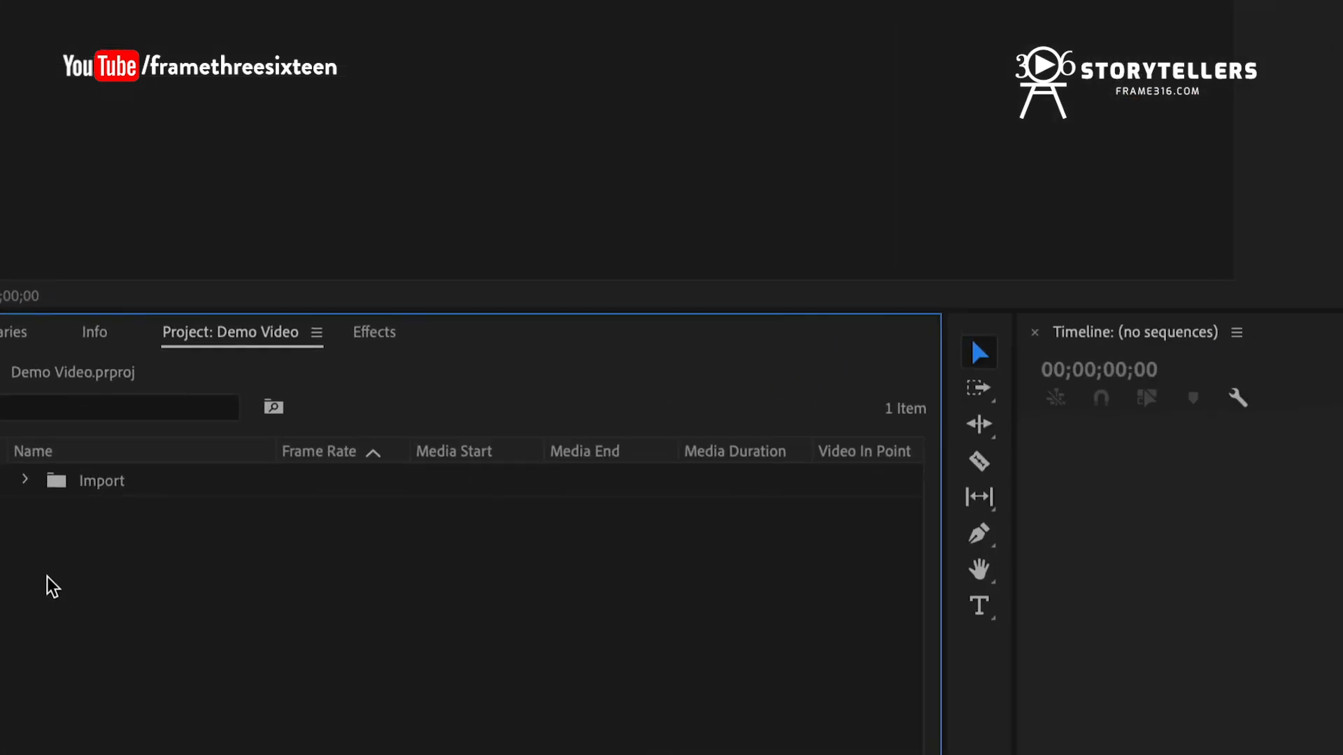
Step: Expand the Import bin, widen the Name column to fit the full file names, and collapse the bin
click(25, 481)
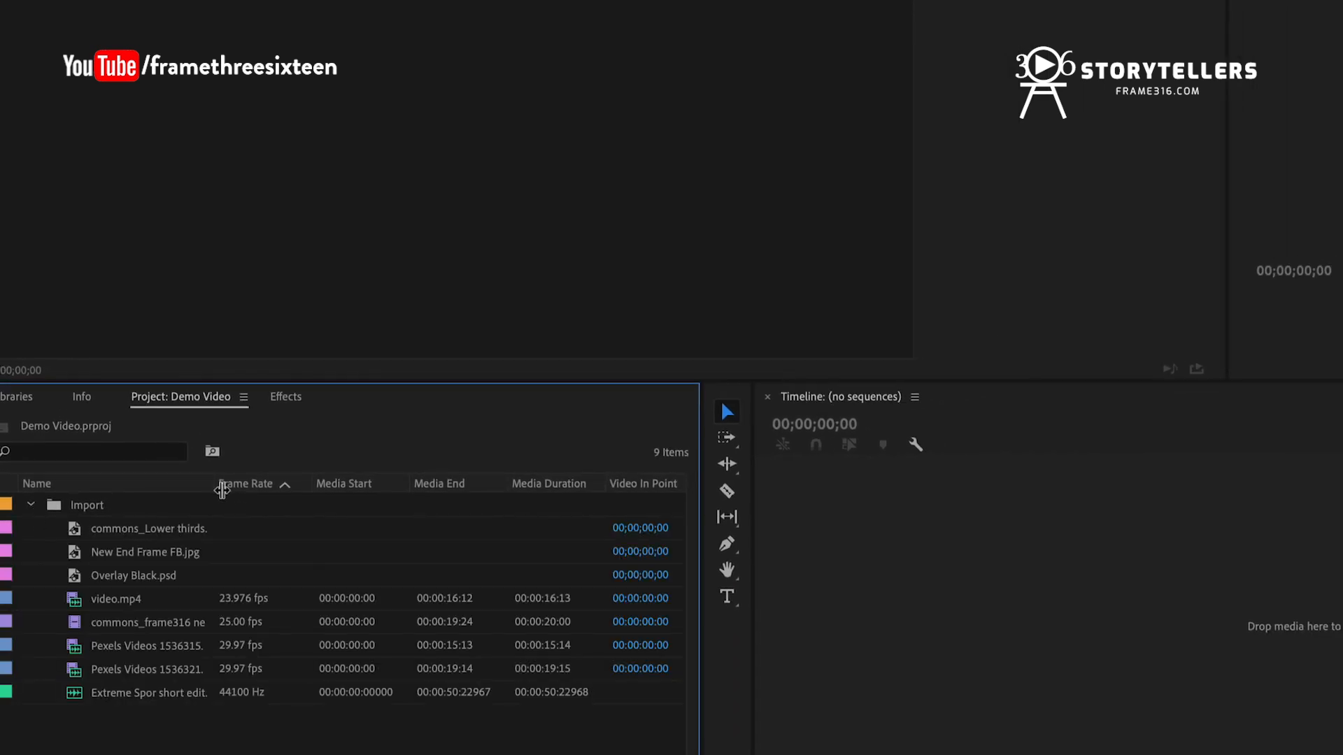
drag(216, 484, 411, 484)
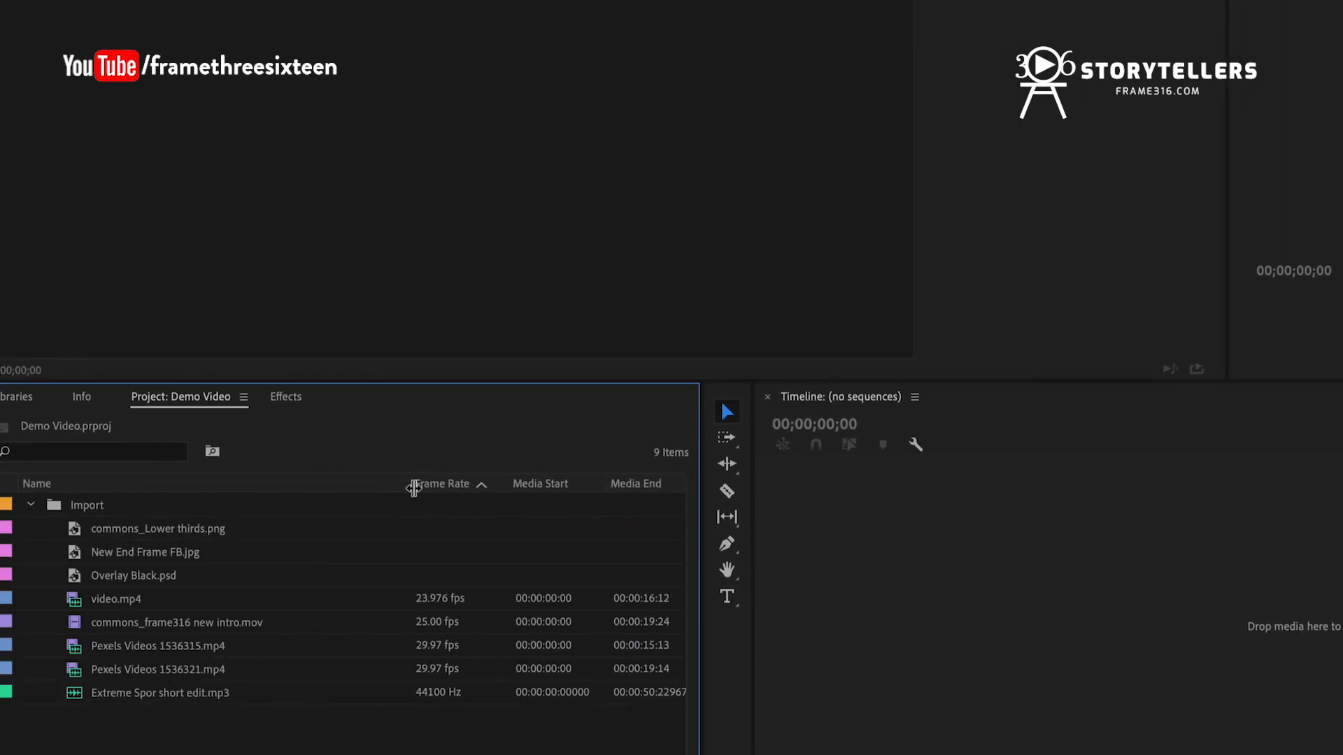
click(28, 507)
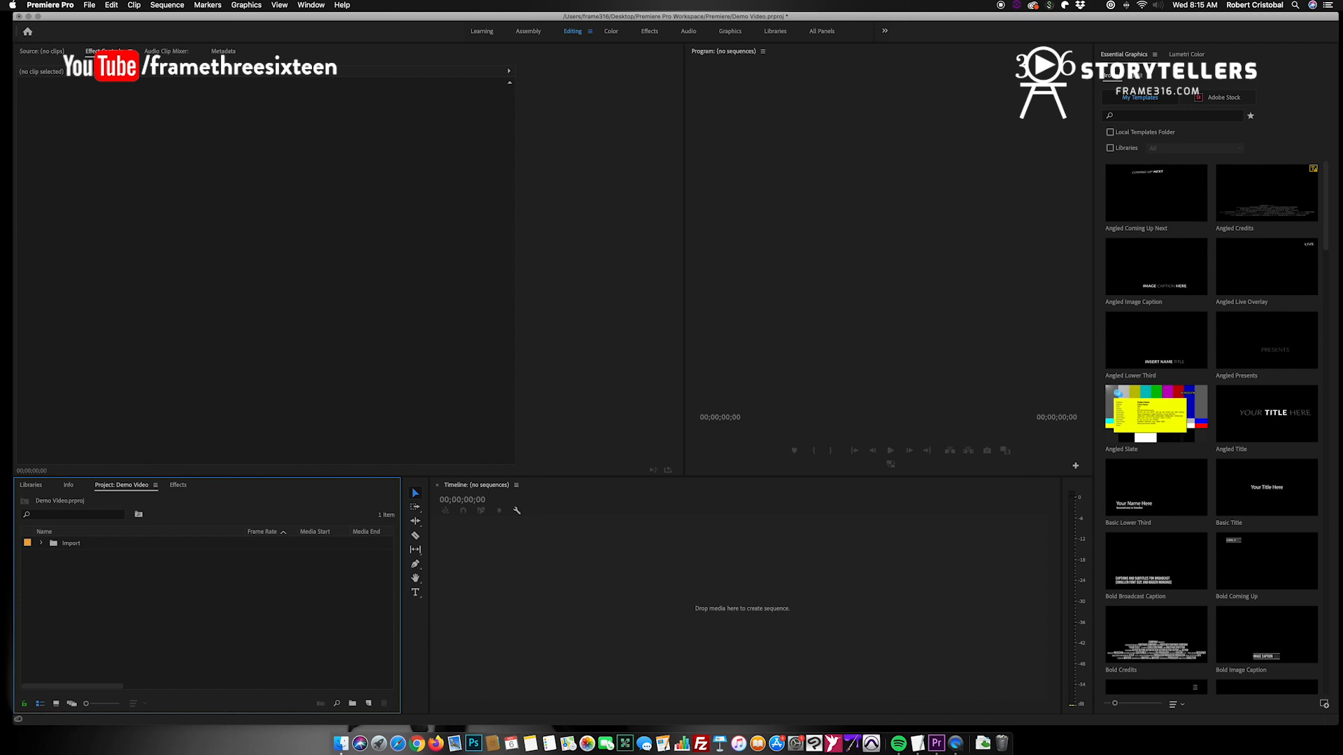
Step: Import the Audio and Video folders from the Premiere Pro Workspace folder on the Desktop
double_click(178, 615)
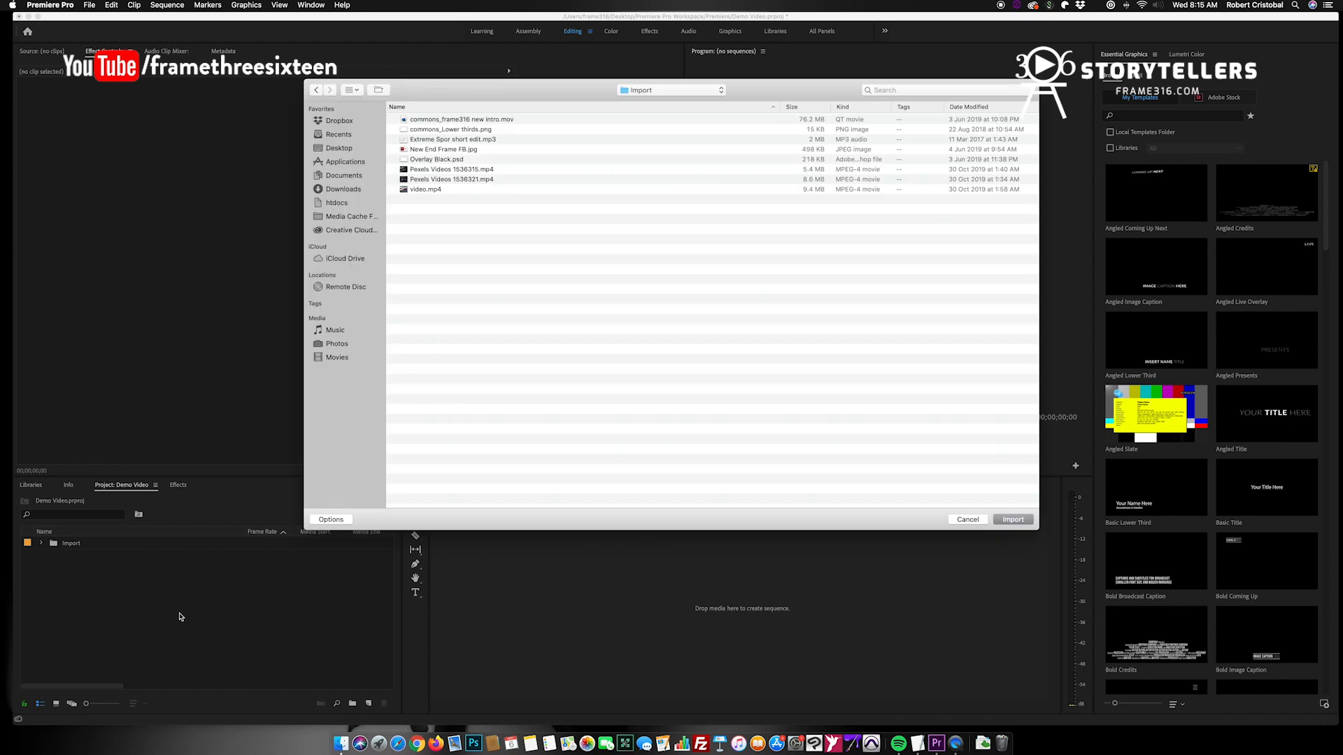
click(710, 89)
click(708, 101)
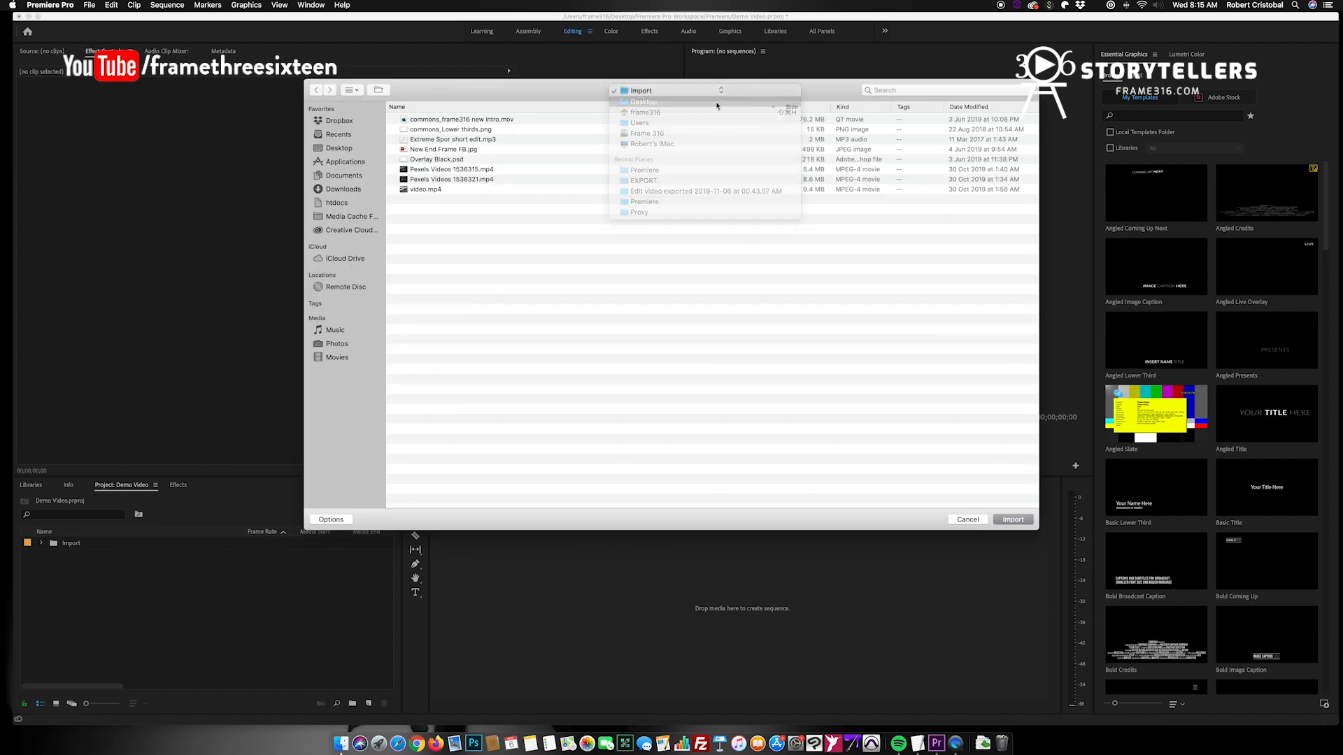
double_click(435, 140)
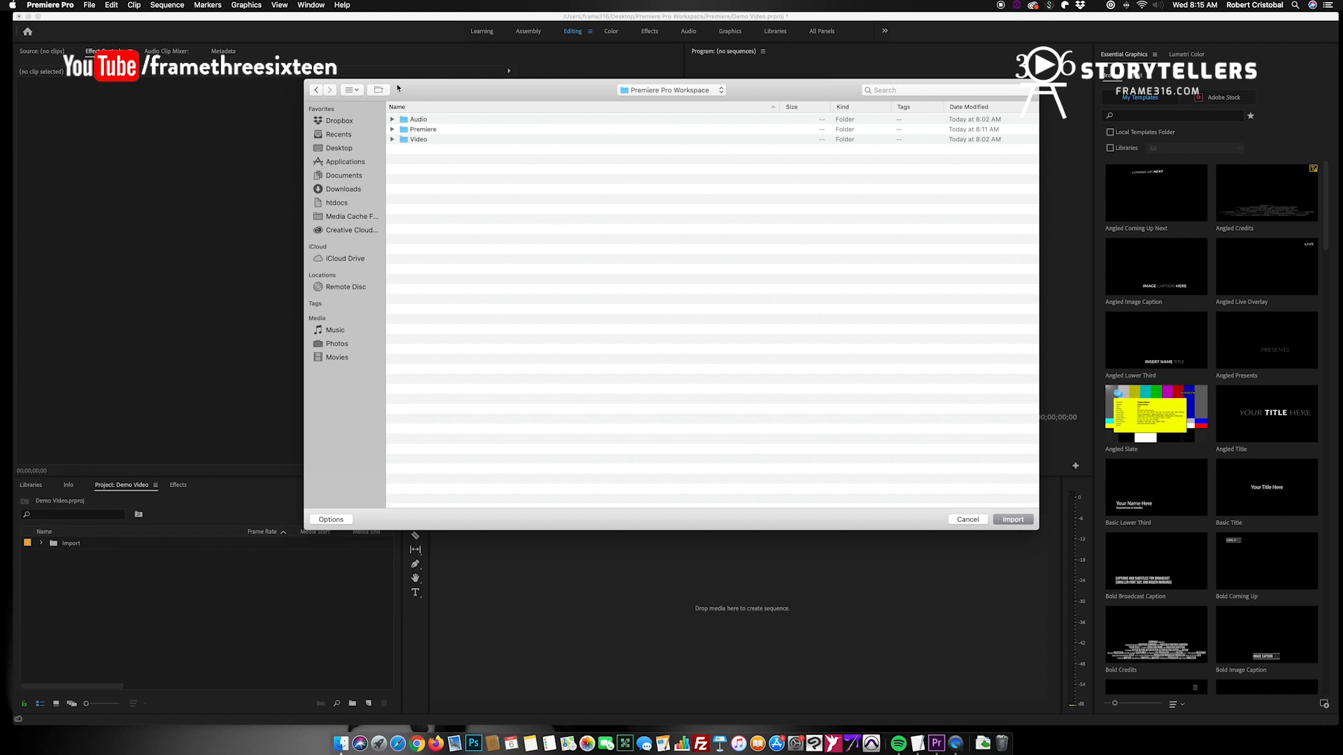
click(422, 123)
super+click(427, 130)
click(455, 178)
click(420, 141)
super+click(417, 120)
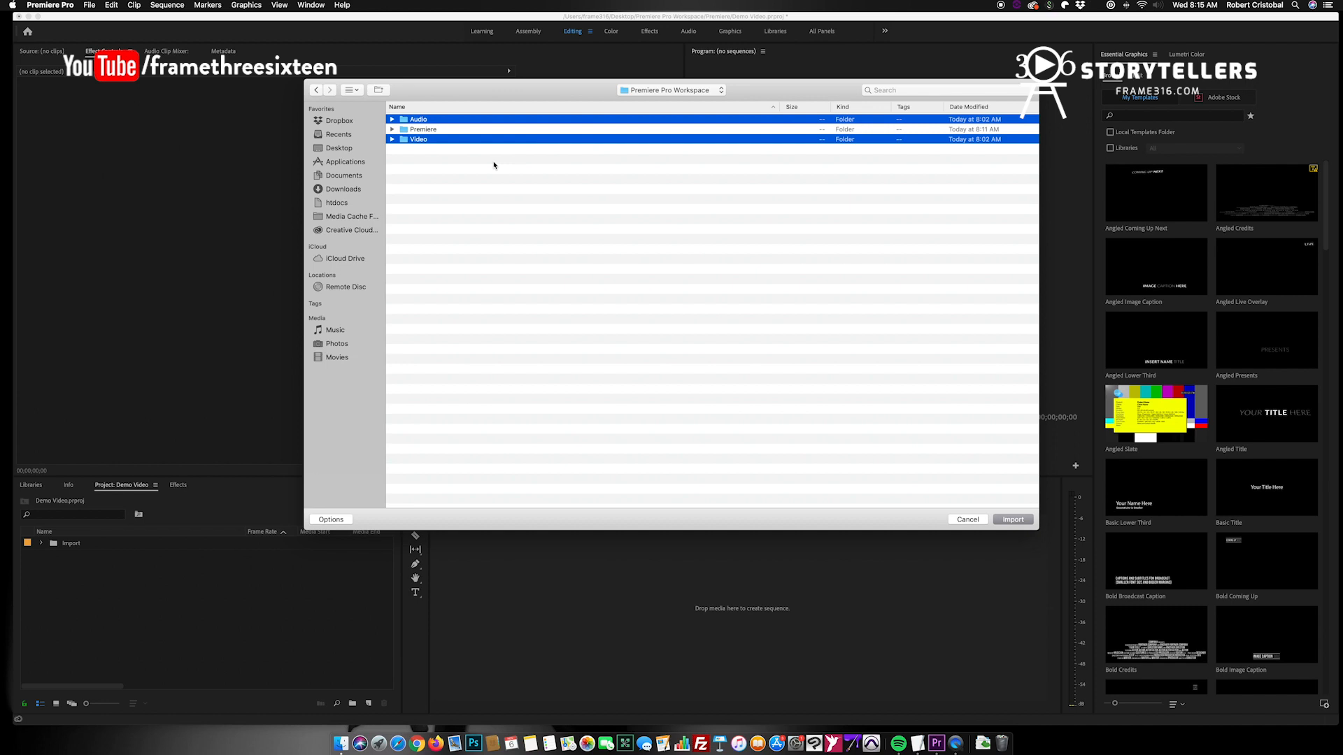
click(1012, 520)
click(129, 615)
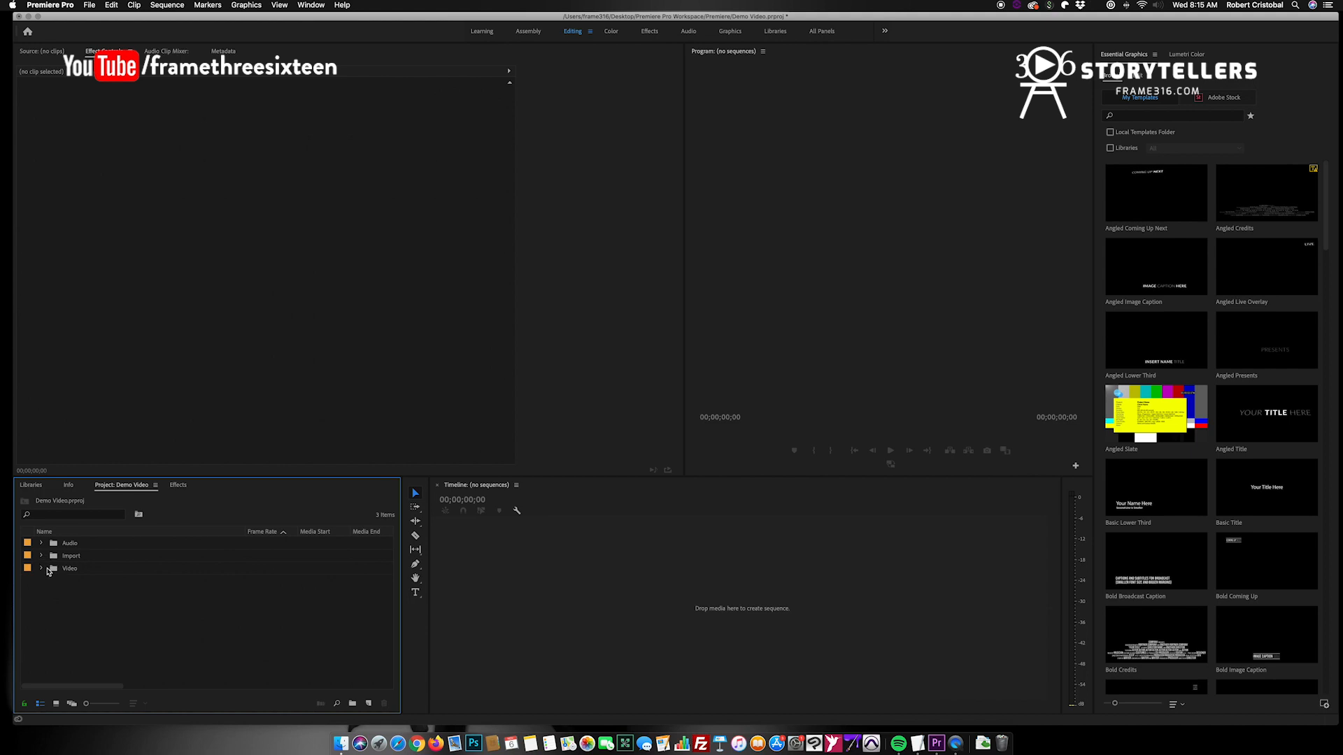
Step: Create a new sequence from the IMG_5237.MOV clip in the Video bin, based on the clip's own settings
click(46, 569)
click(72, 585)
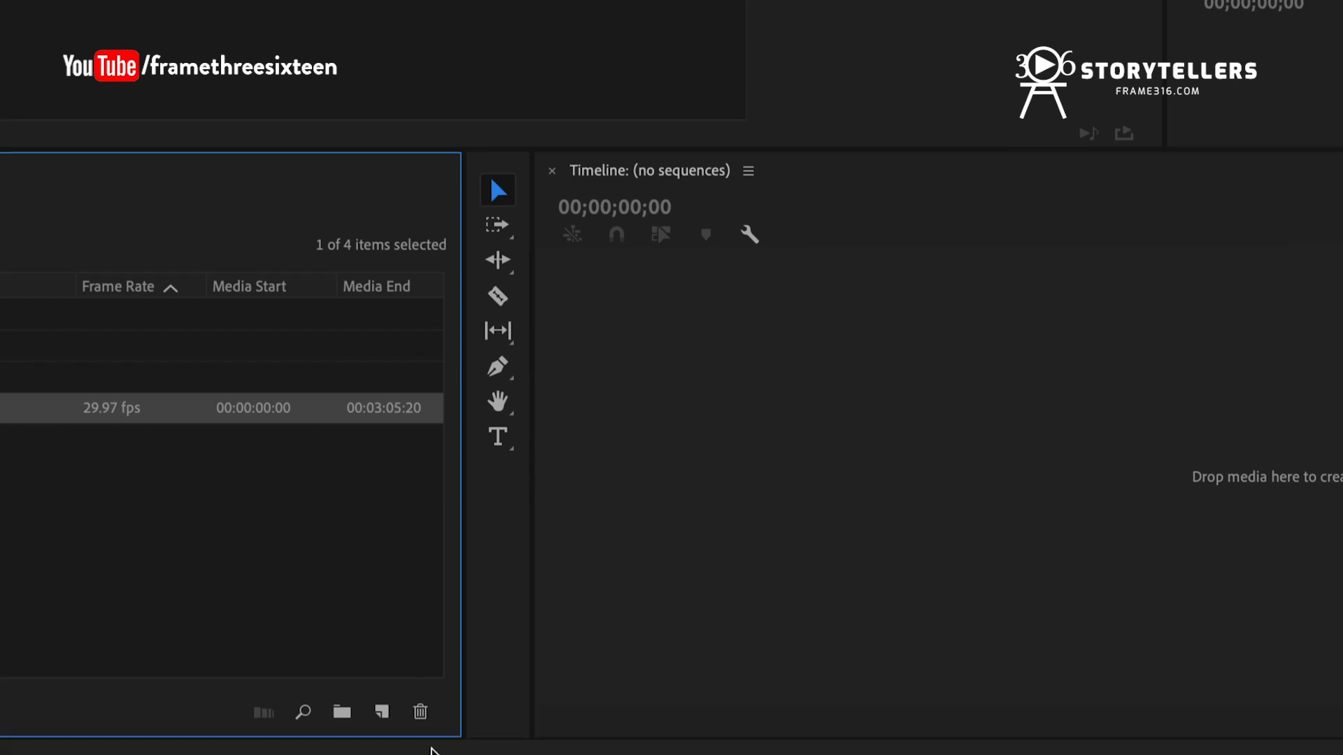
click(389, 726)
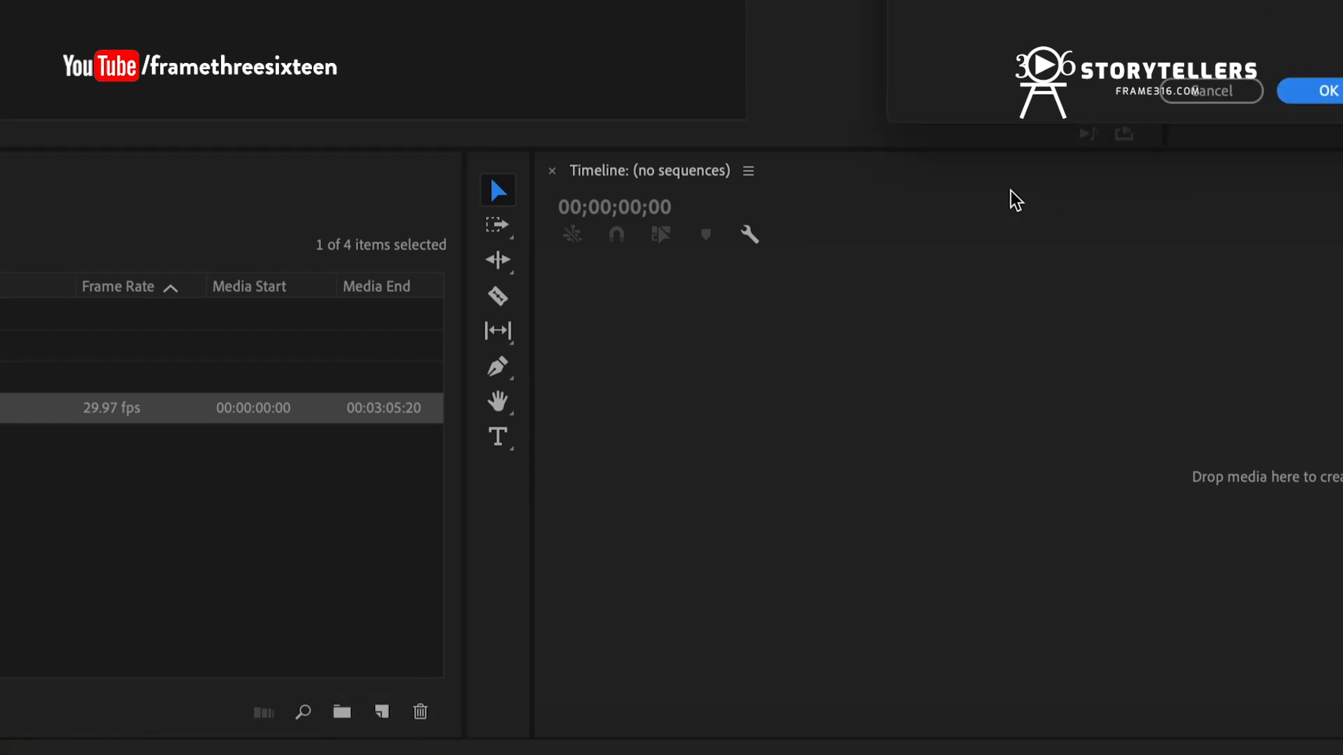
click(1217, 93)
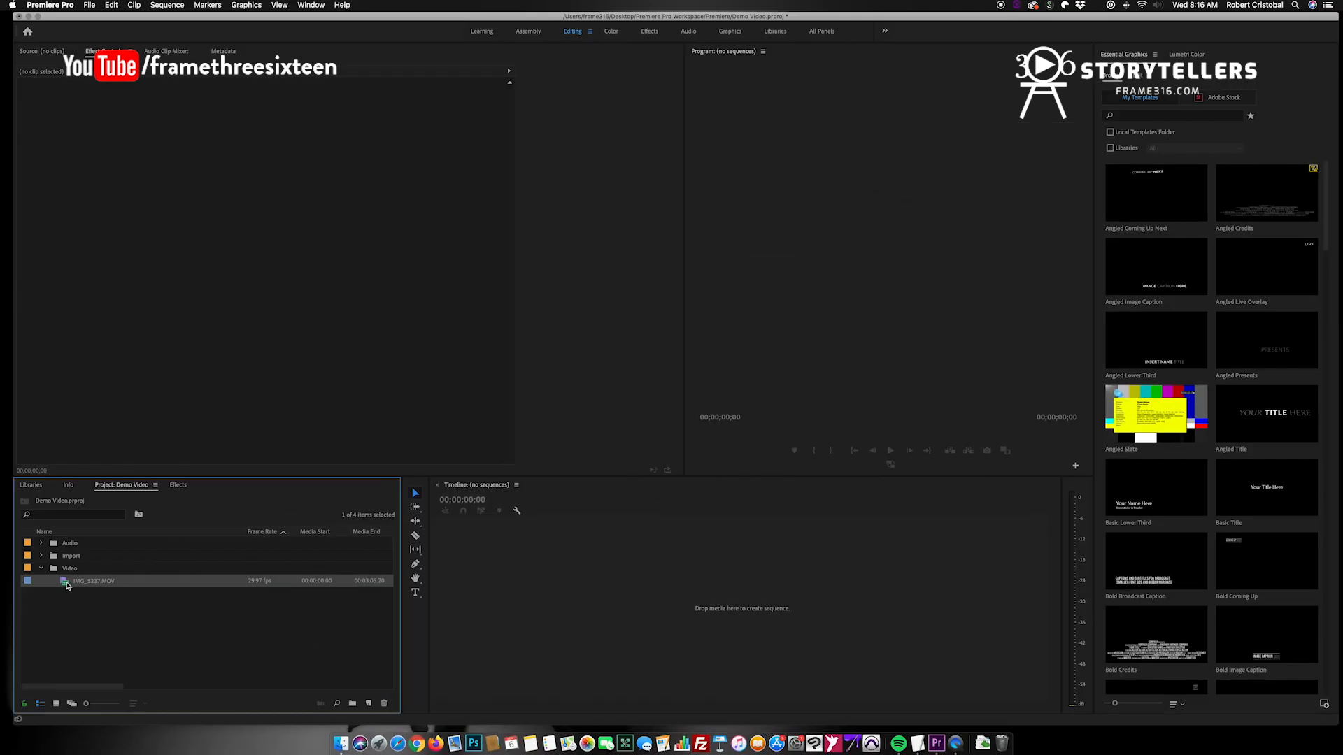
click(367, 705)
drag(370, 705, 369, 705)
click(66, 584)
click(107, 625)
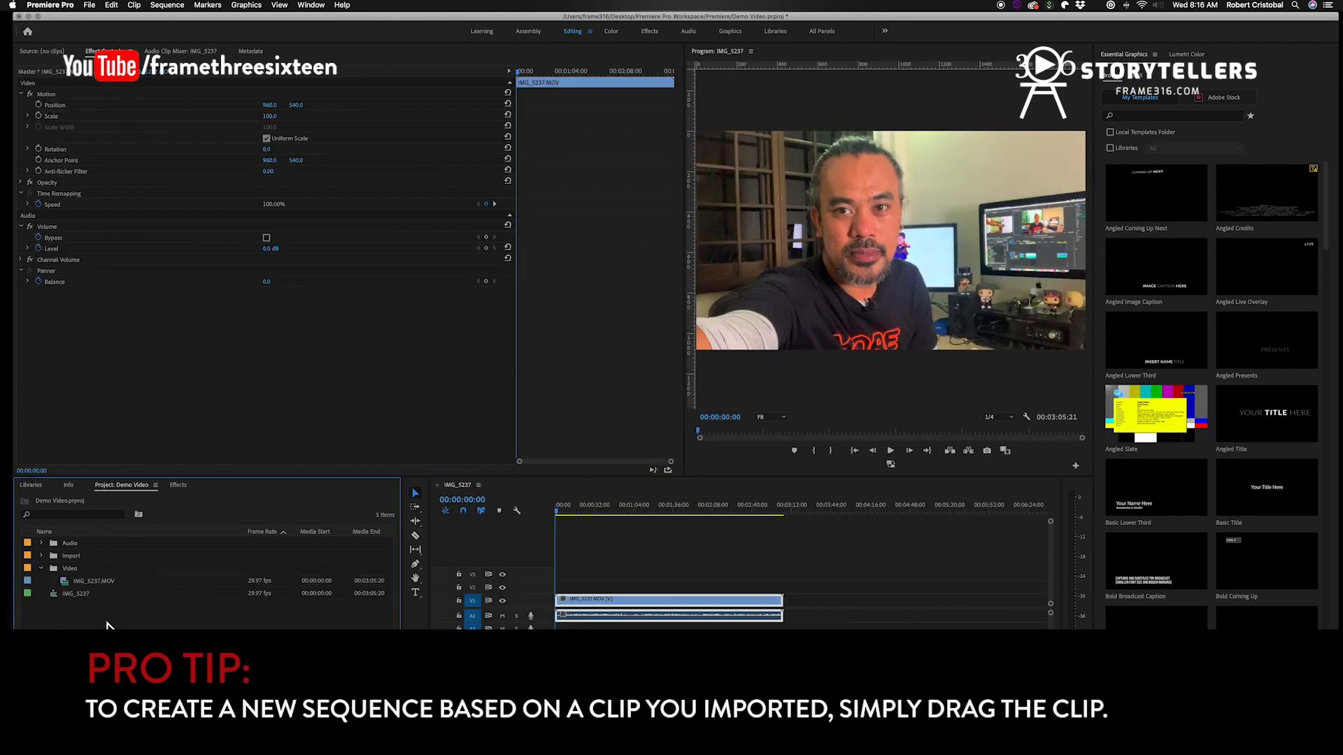
Step: Collapse the Video bin in the Project panel
click(639, 545)
click(541, 507)
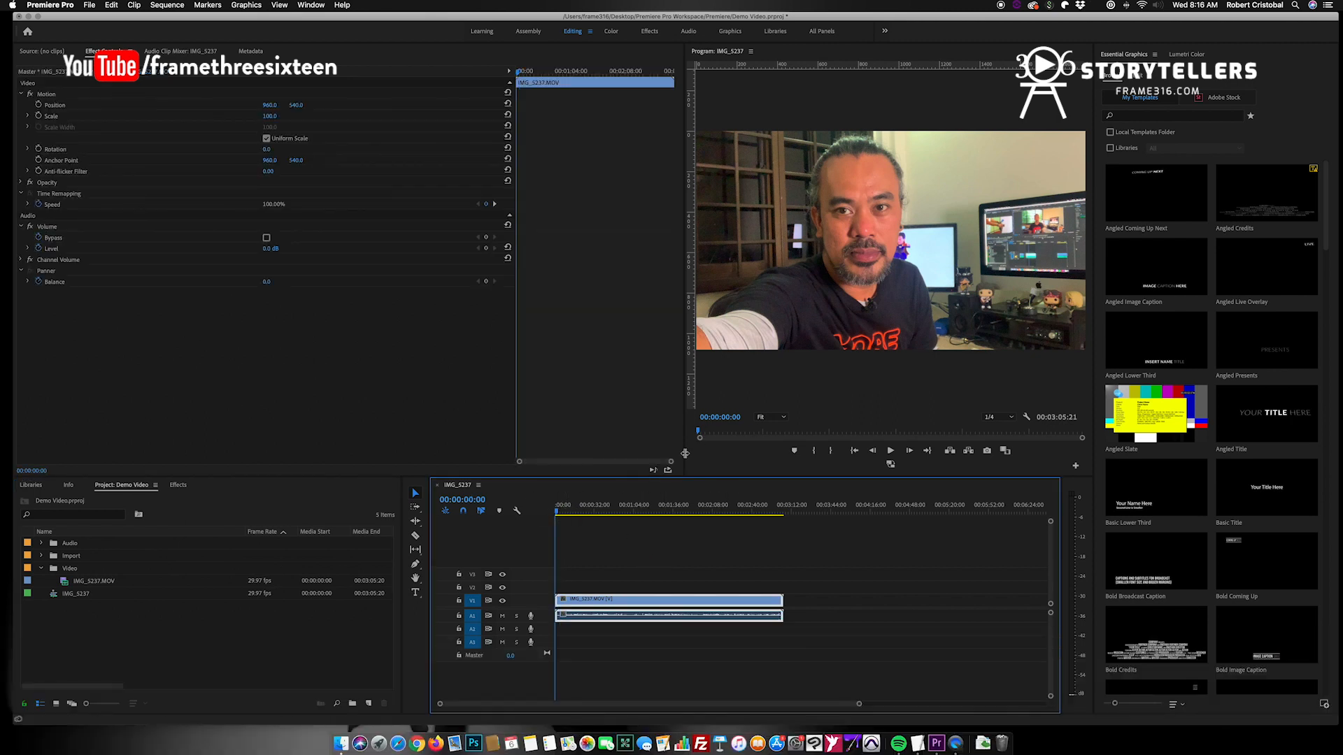
click(42, 569)
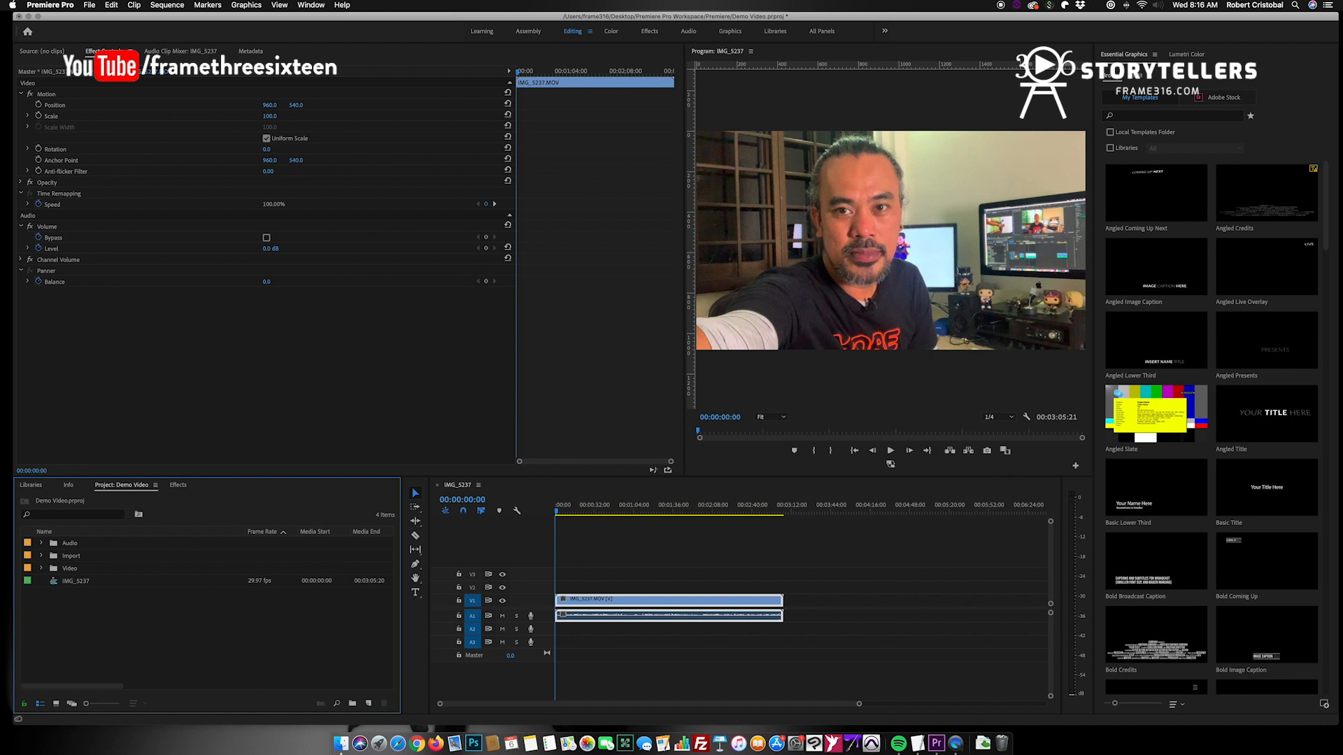
Step: Select the IMG_5237.MOV clip in the timeline, review its Opacity settings in Effect Controls, and collapse the Motion group
click(586, 563)
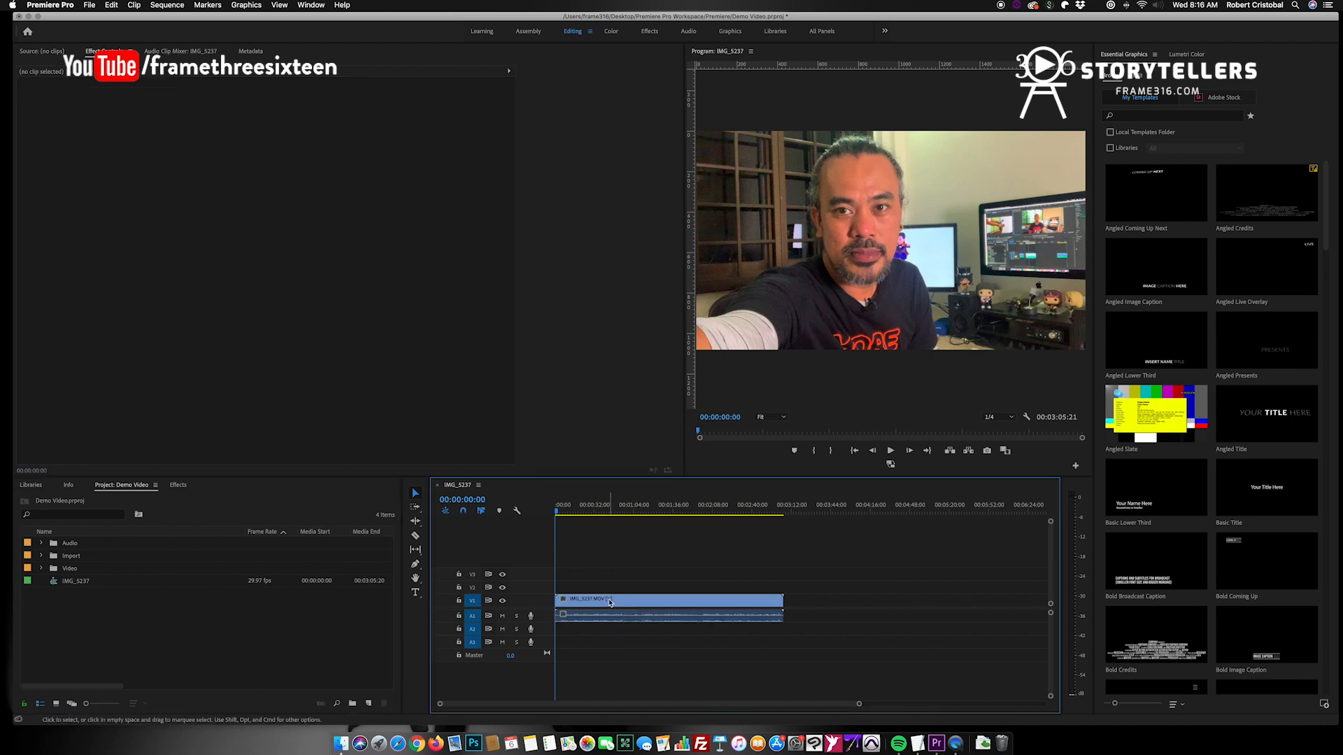
click(610, 603)
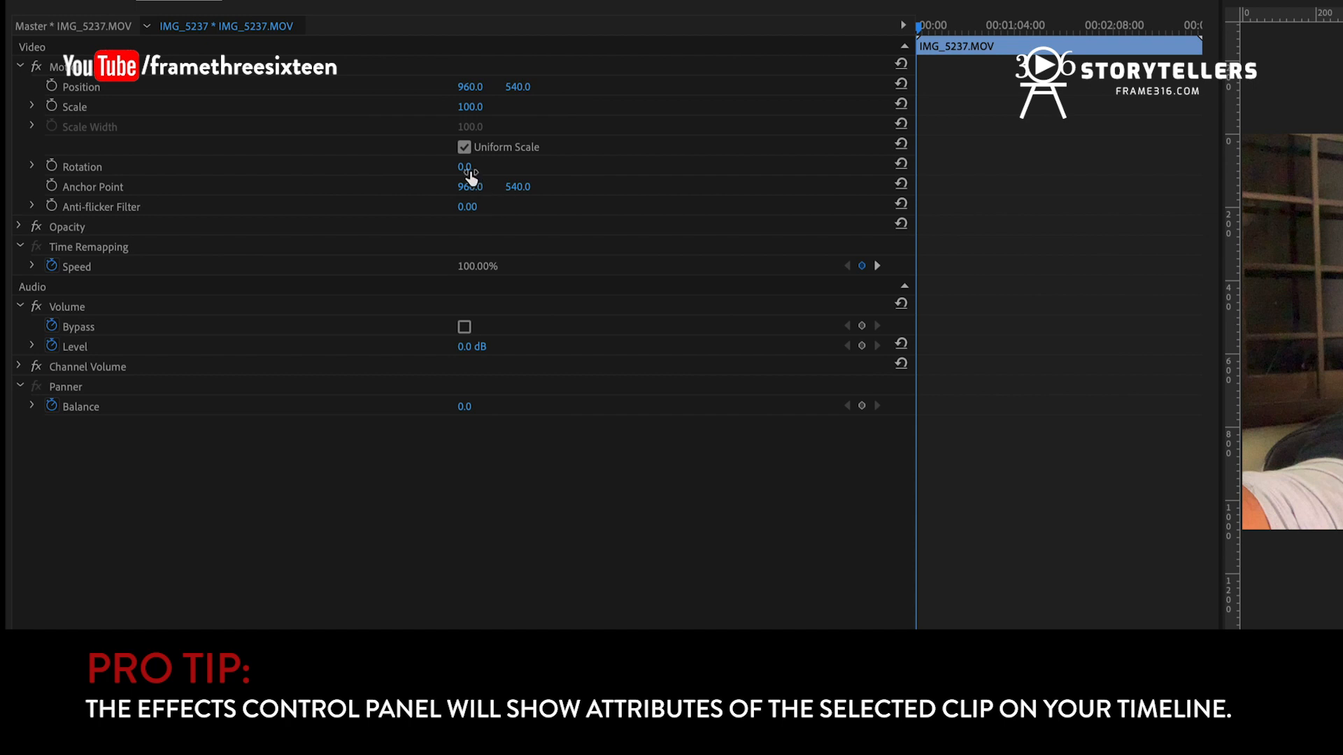
click(19, 227)
click(20, 228)
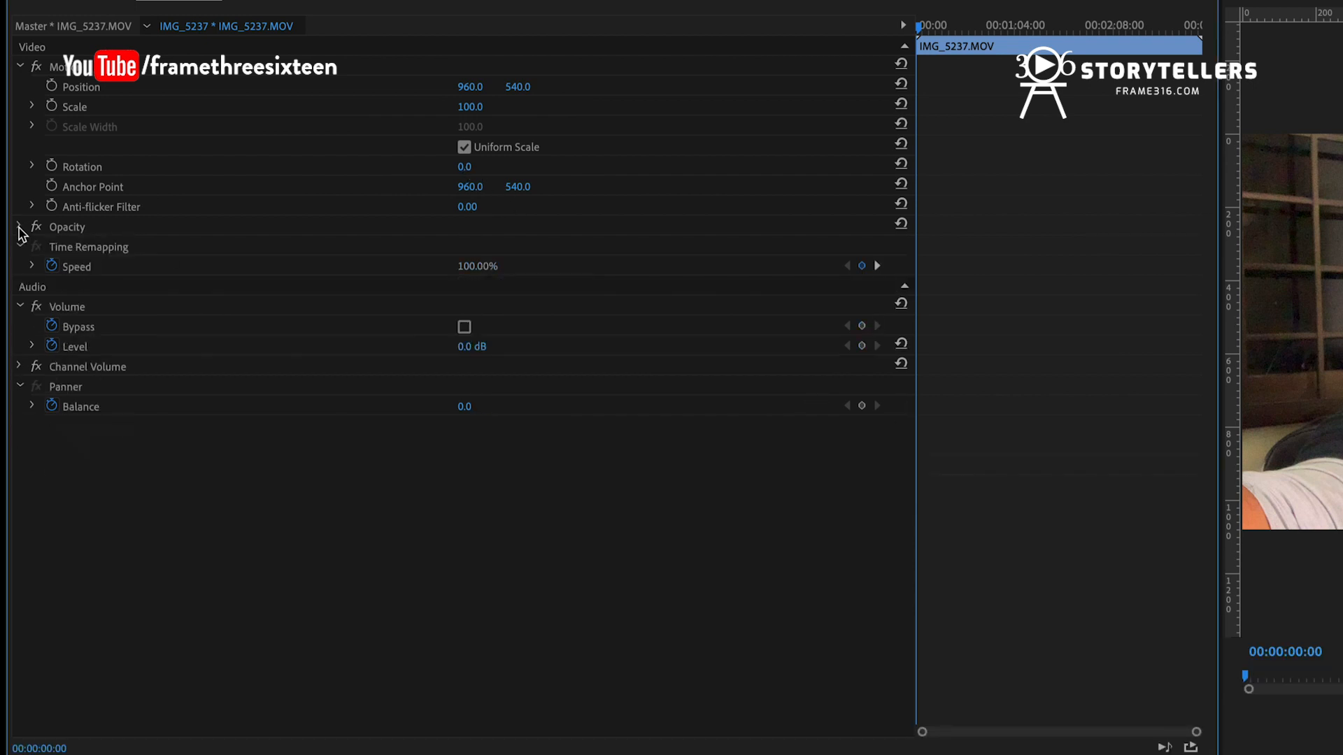
click(21, 68)
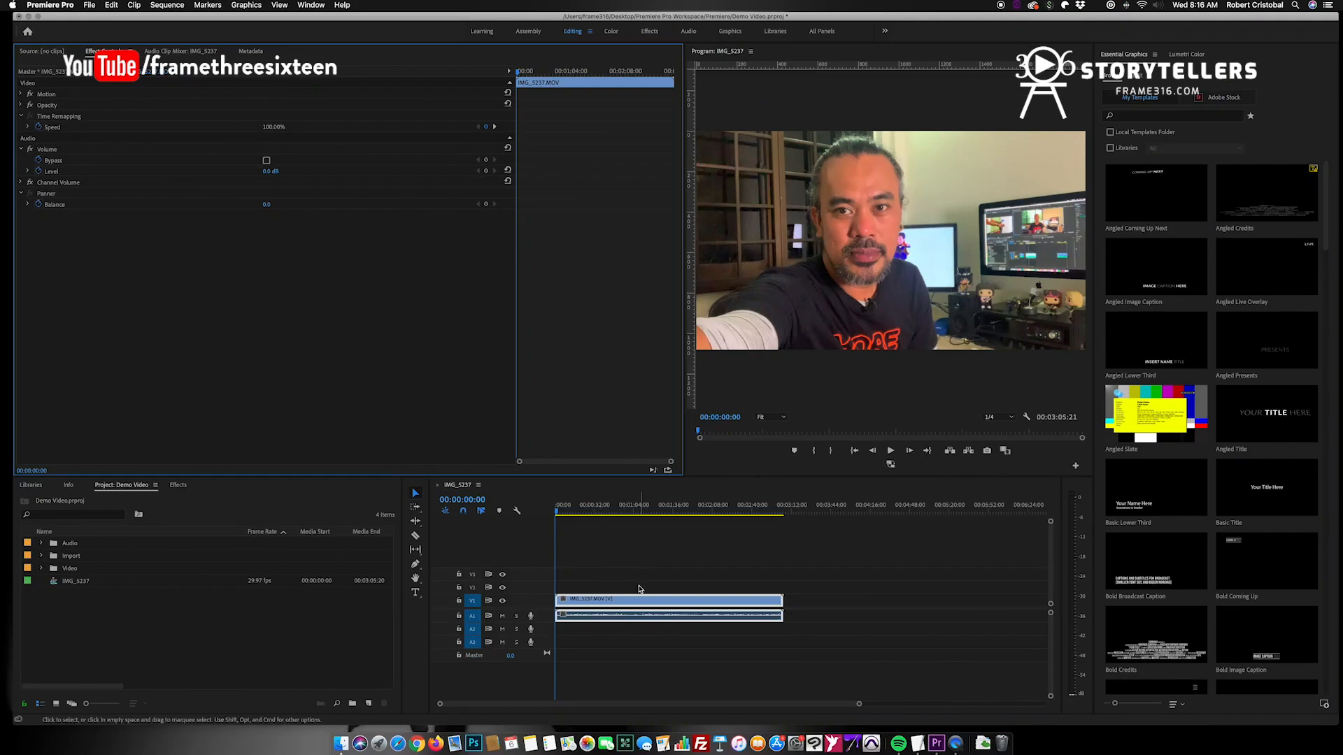
Step: Compare Effect Controls with the timeline clip selected and deselected, leaving the clip deselected
click(600, 556)
click(627, 602)
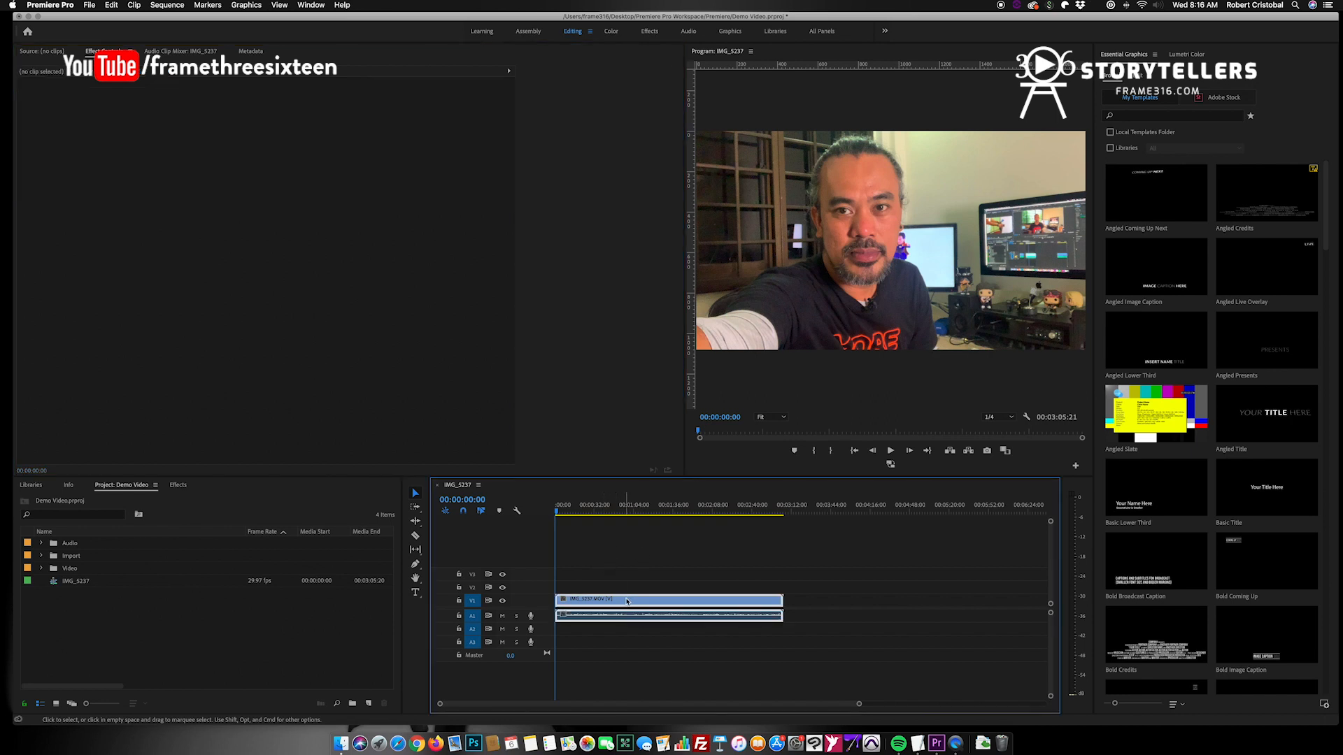
click(629, 570)
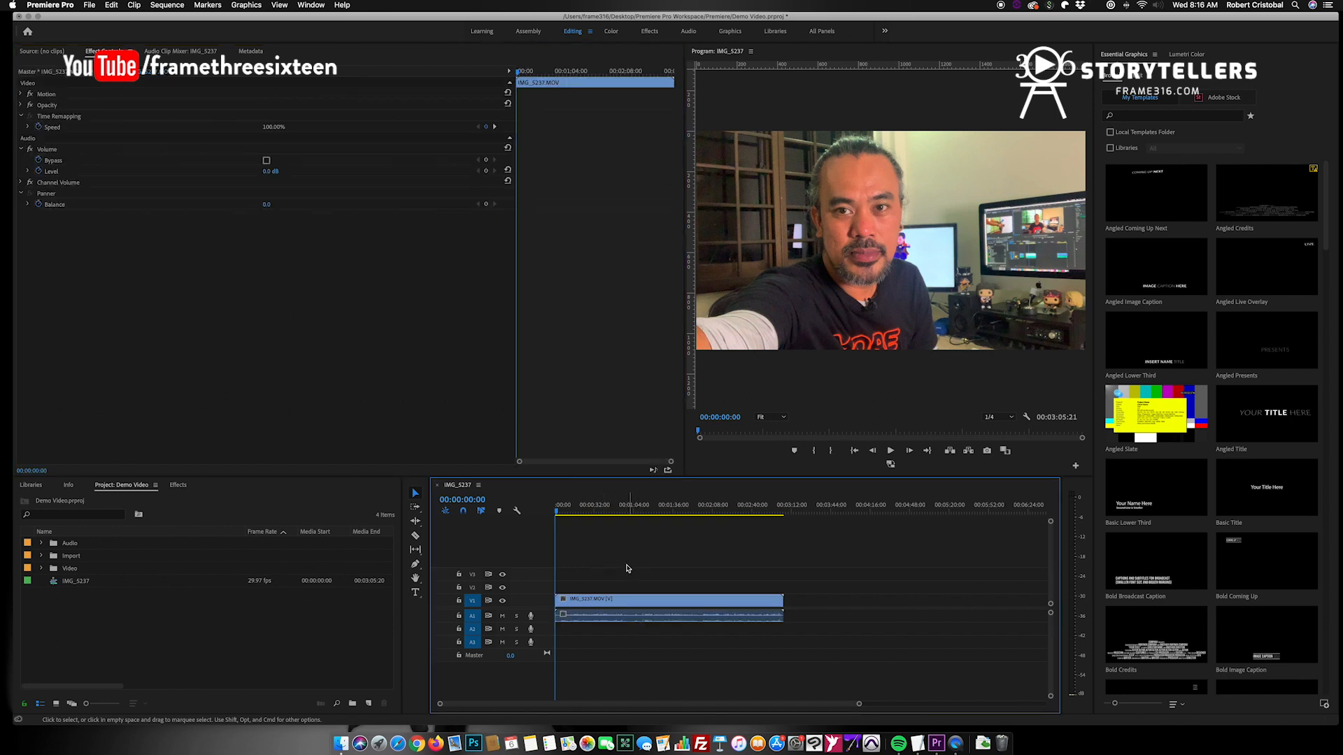
click(627, 599)
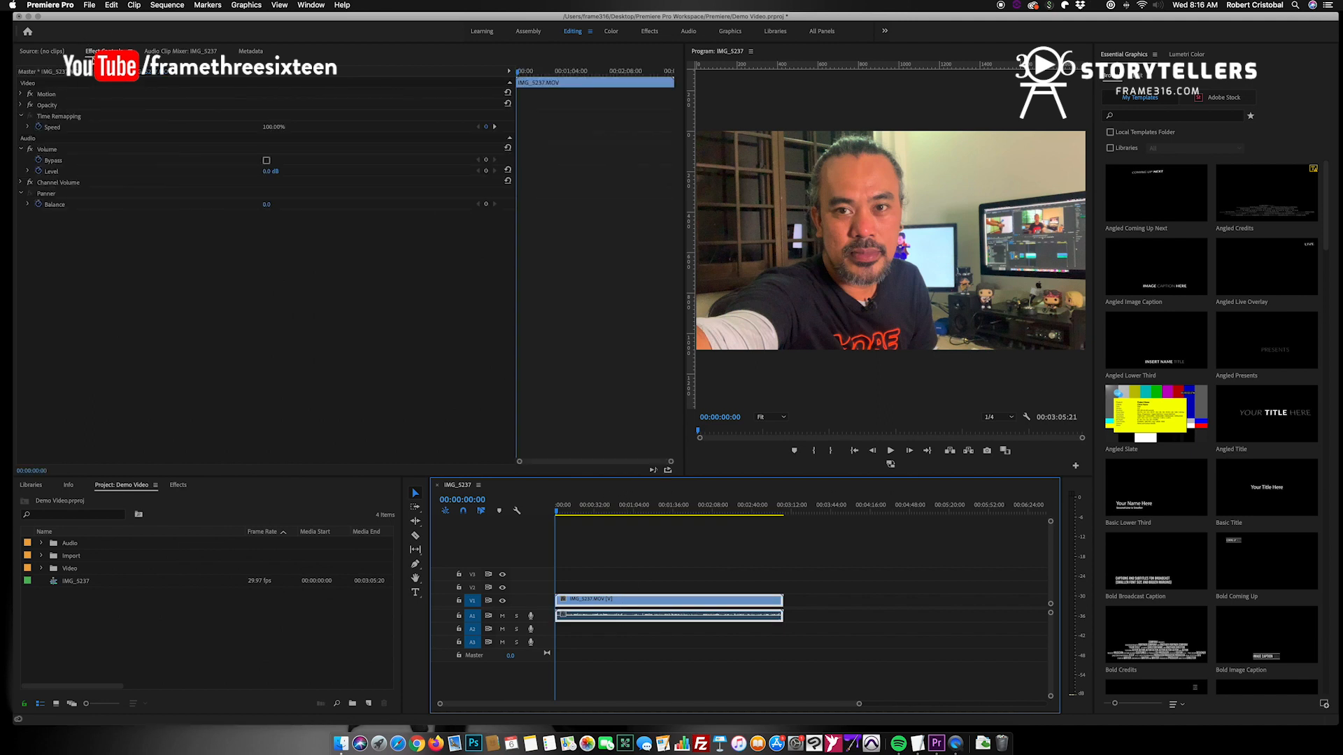
click(609, 565)
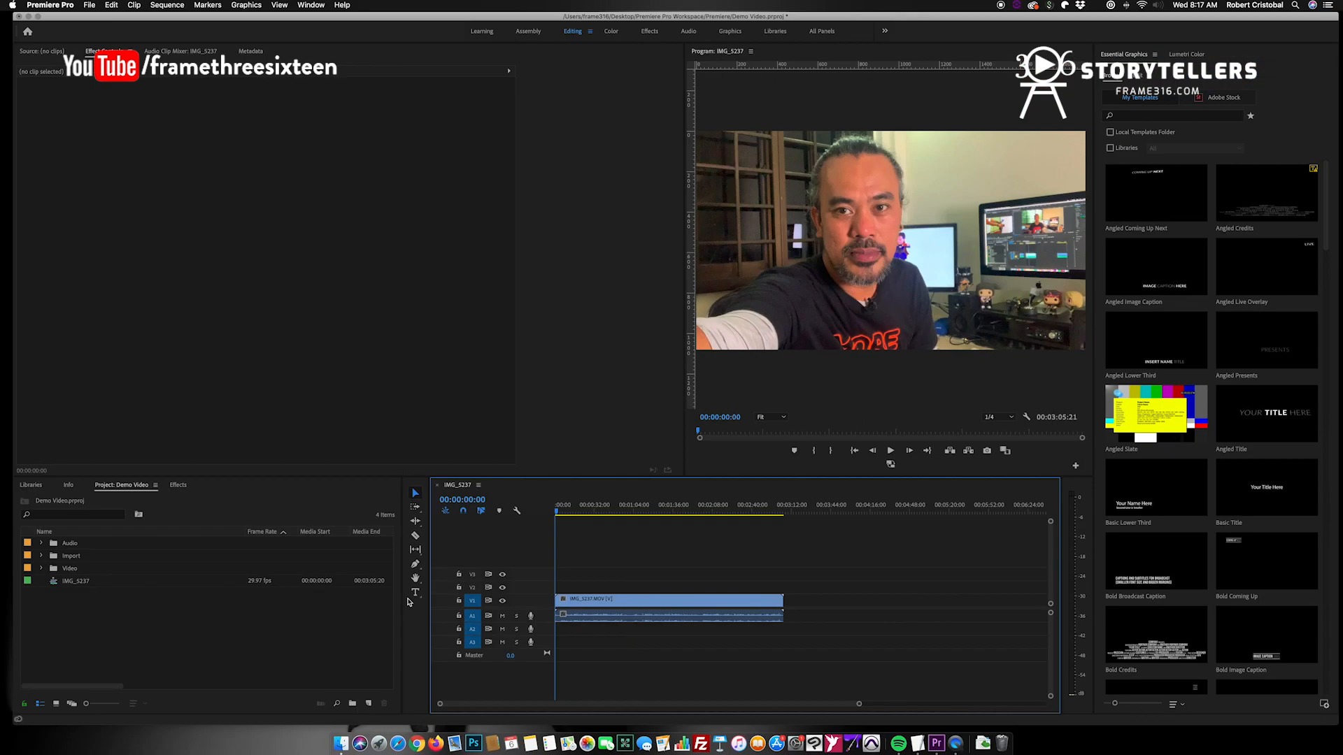
Step: Save the project and zoom the timeline out slightly so it covers a longer time range
key(cmd+s)
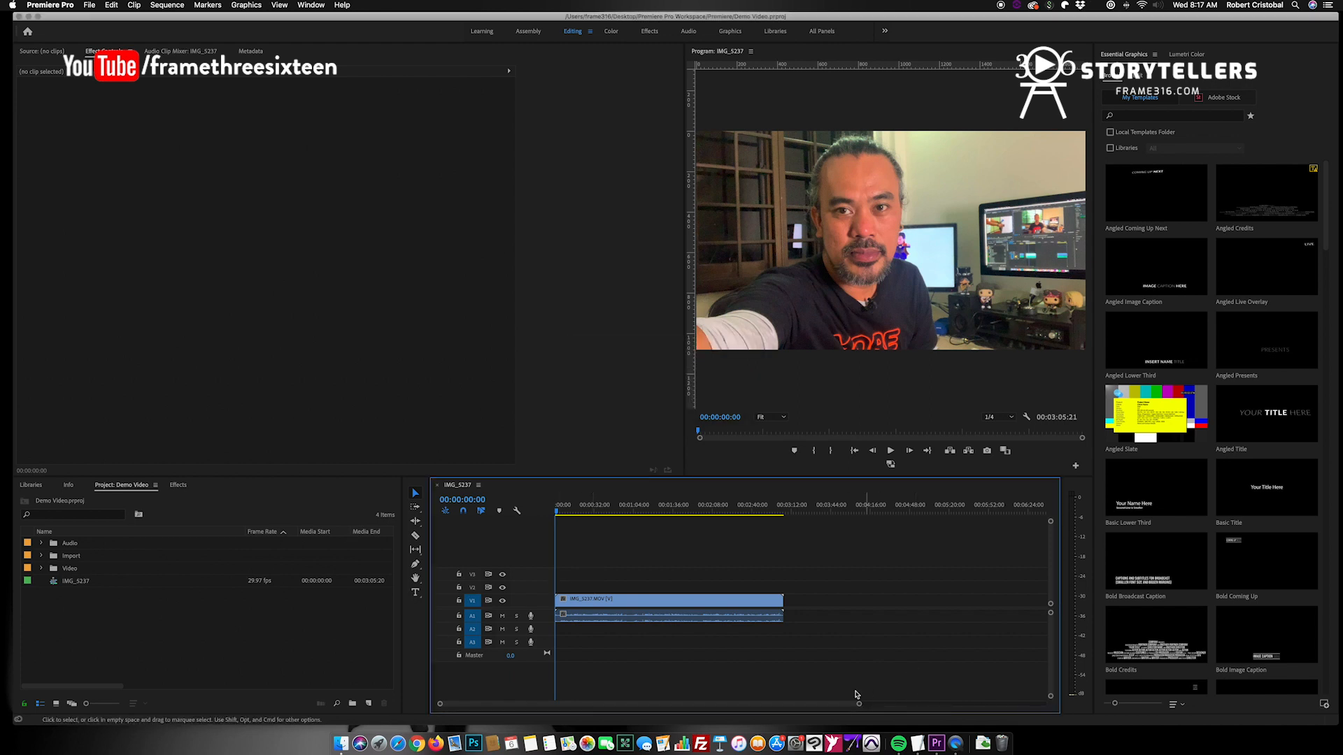
drag(859, 704, 904, 704)
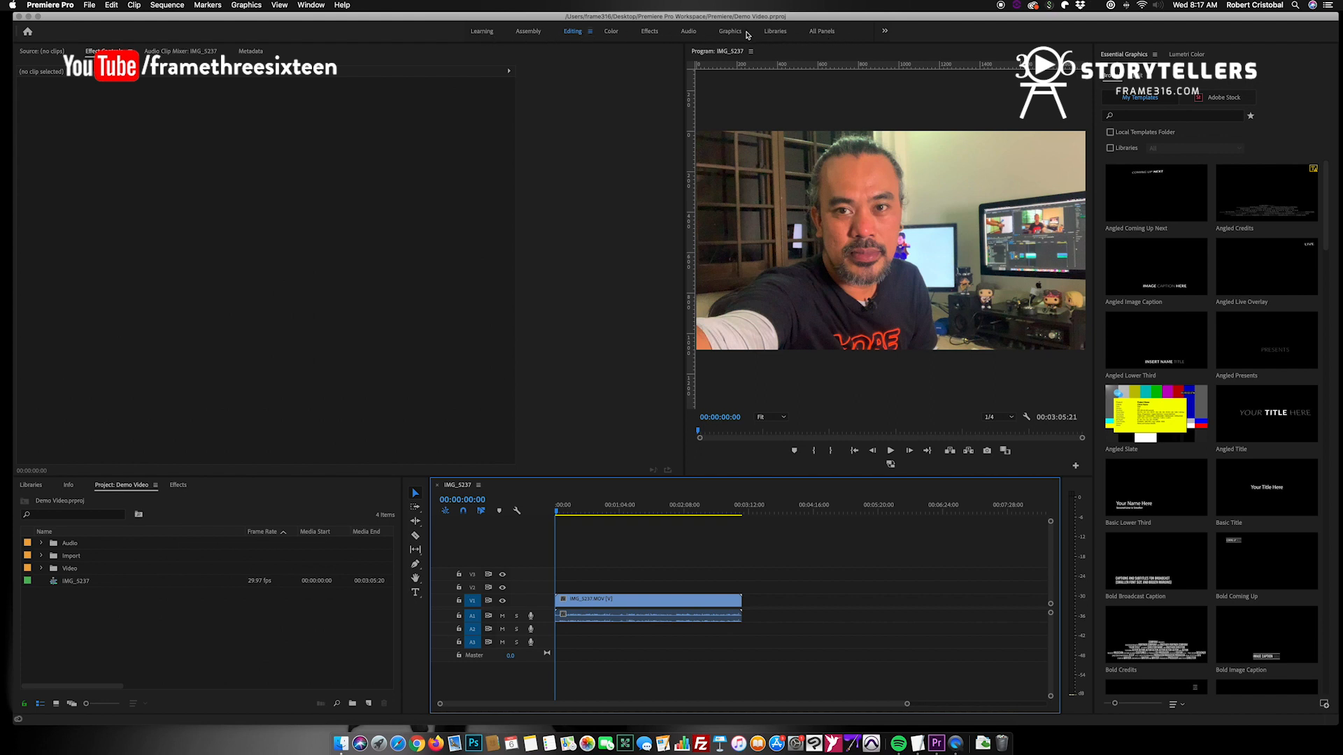
click(310, 5)
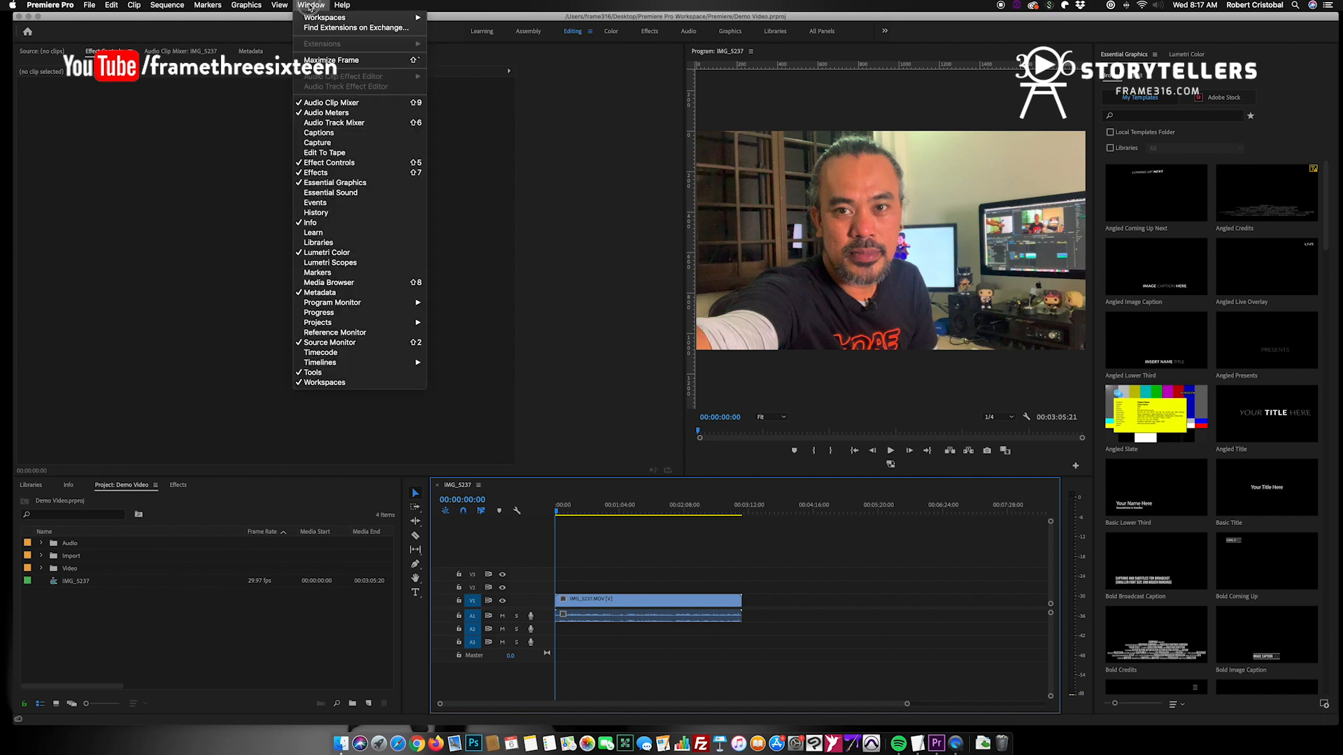
mouse_move(315, 17)
click(650, 66)
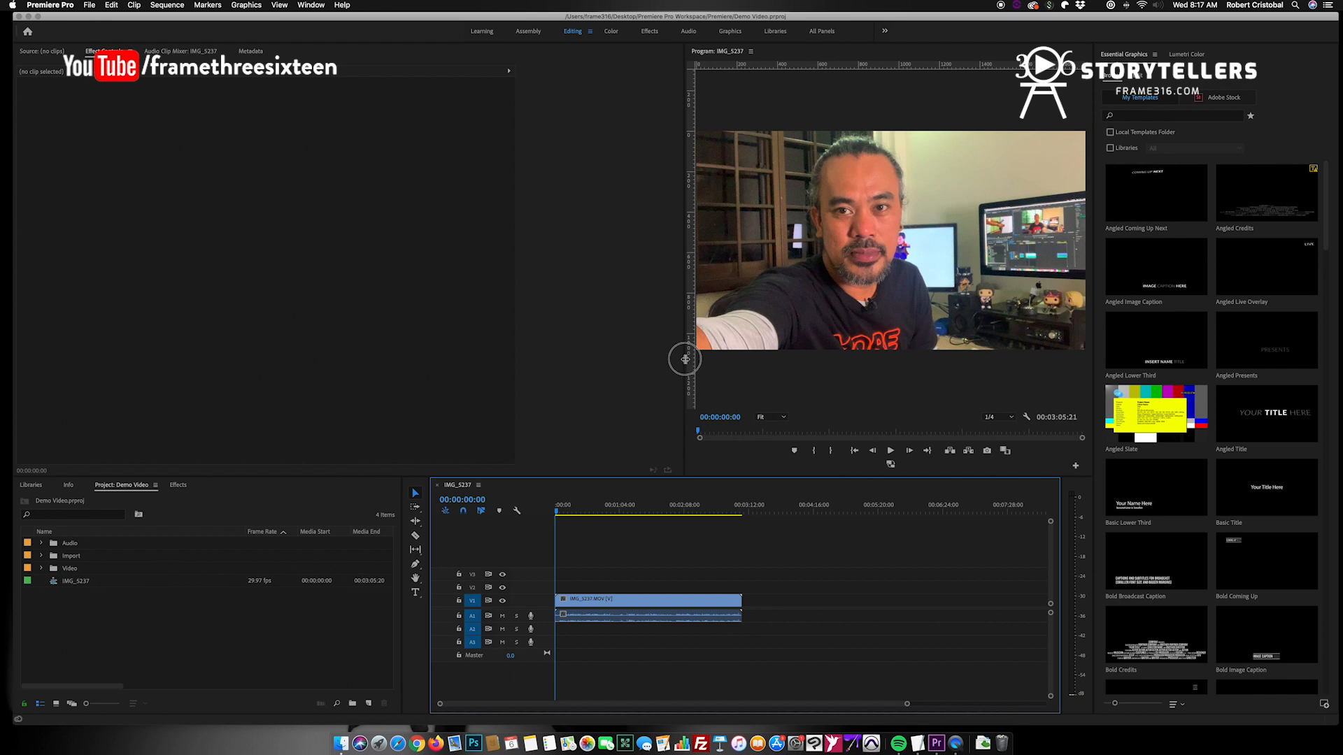
Step: Widen the Program monitor by narrowing the neighbouring Effect Controls panel until their boundary lines up with the timeline panel's edge
drag(684, 382, 430, 403)
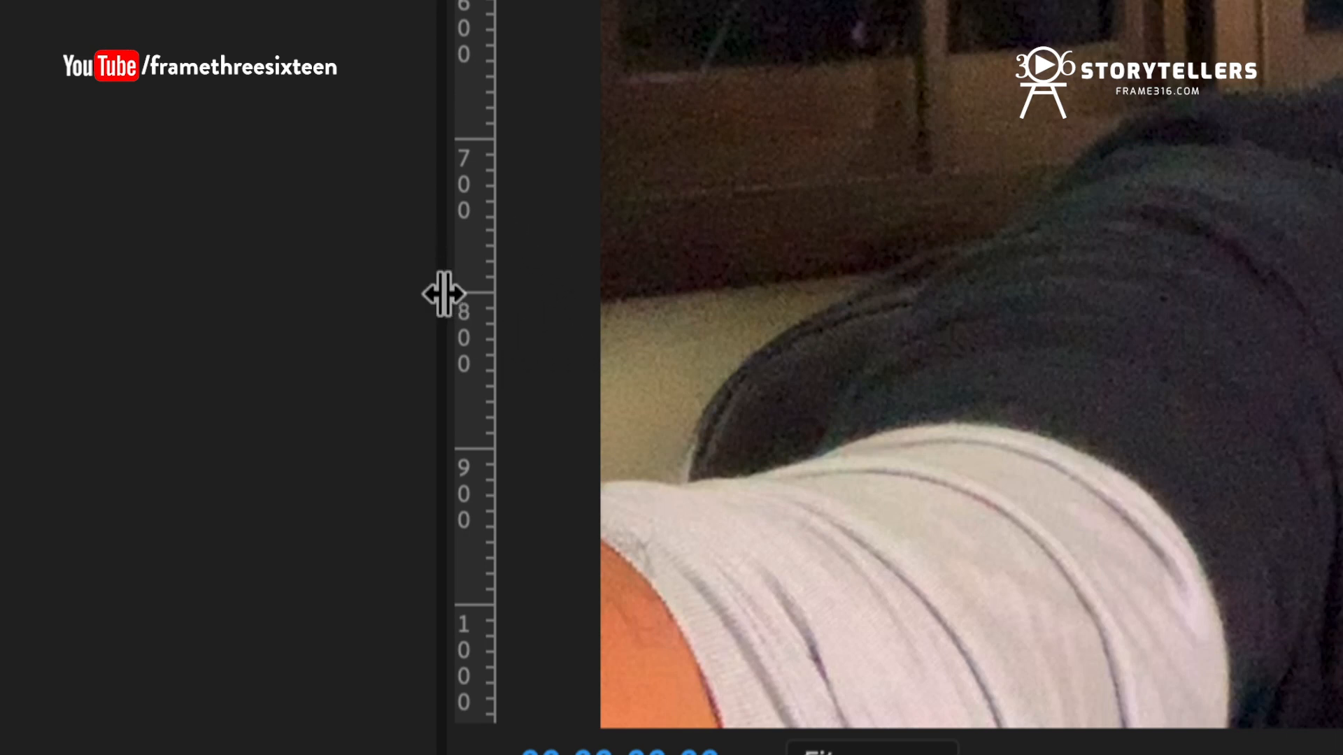
drag(444, 294, 539, 279)
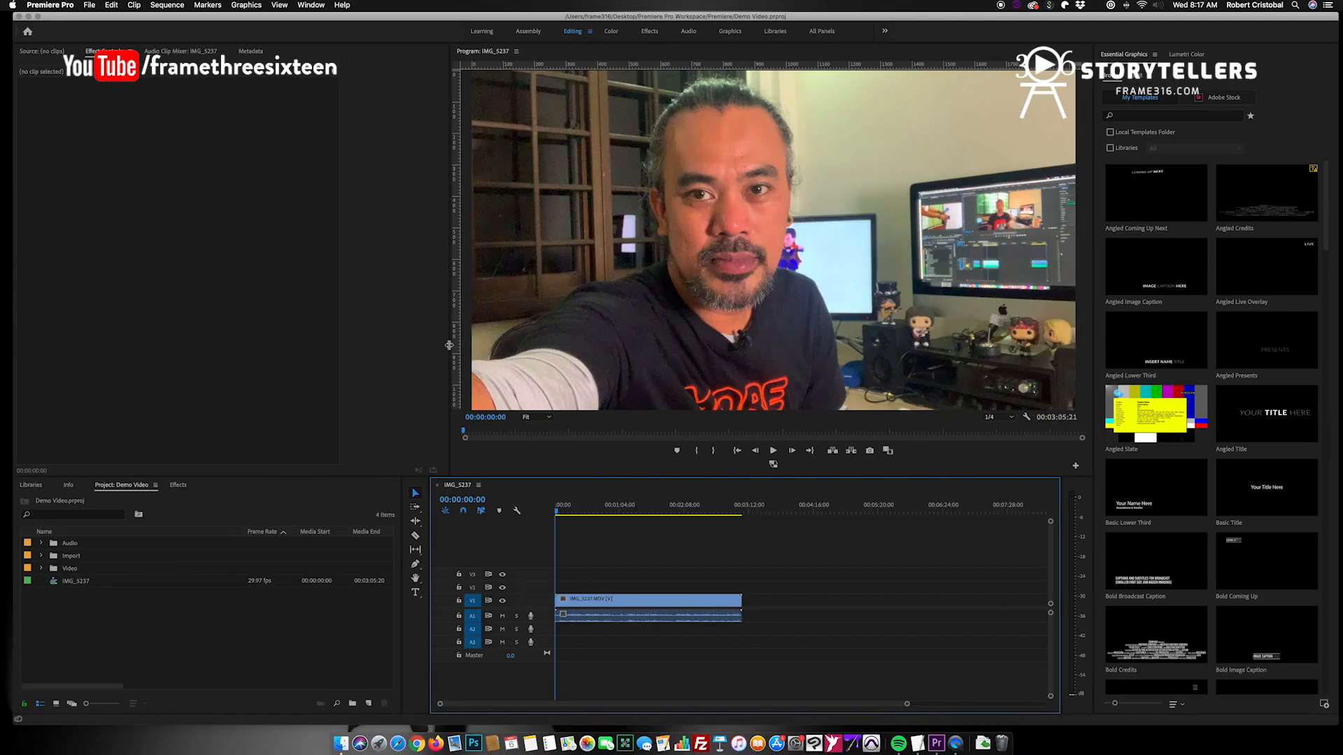
drag(449, 345, 427, 350)
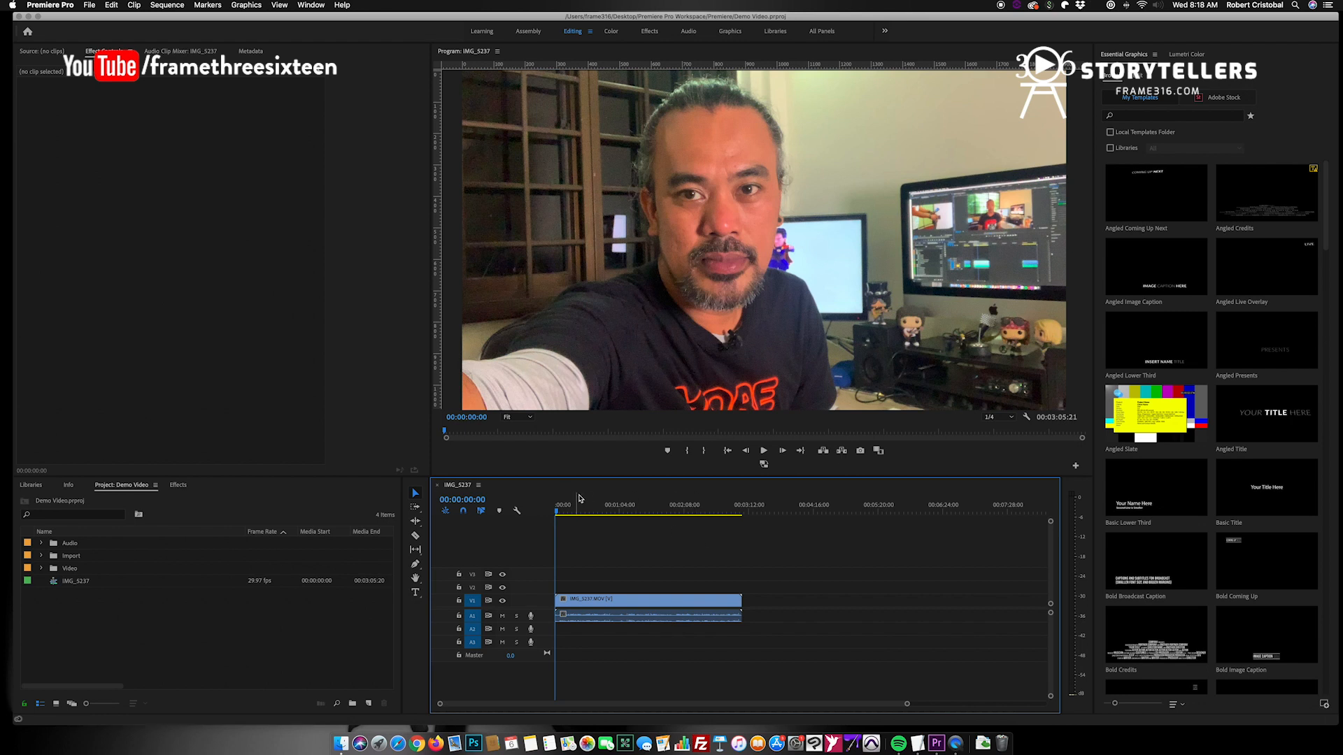
Step: Look over the timeline, Project, Effect Controls, Essential Graphics and Lumetri Color panels one after another, ending in the timeline
mouse_move(559, 512)
mouse_down()
mouse_move(603, 508)
mouse_move(551, 507)
mouse_up()
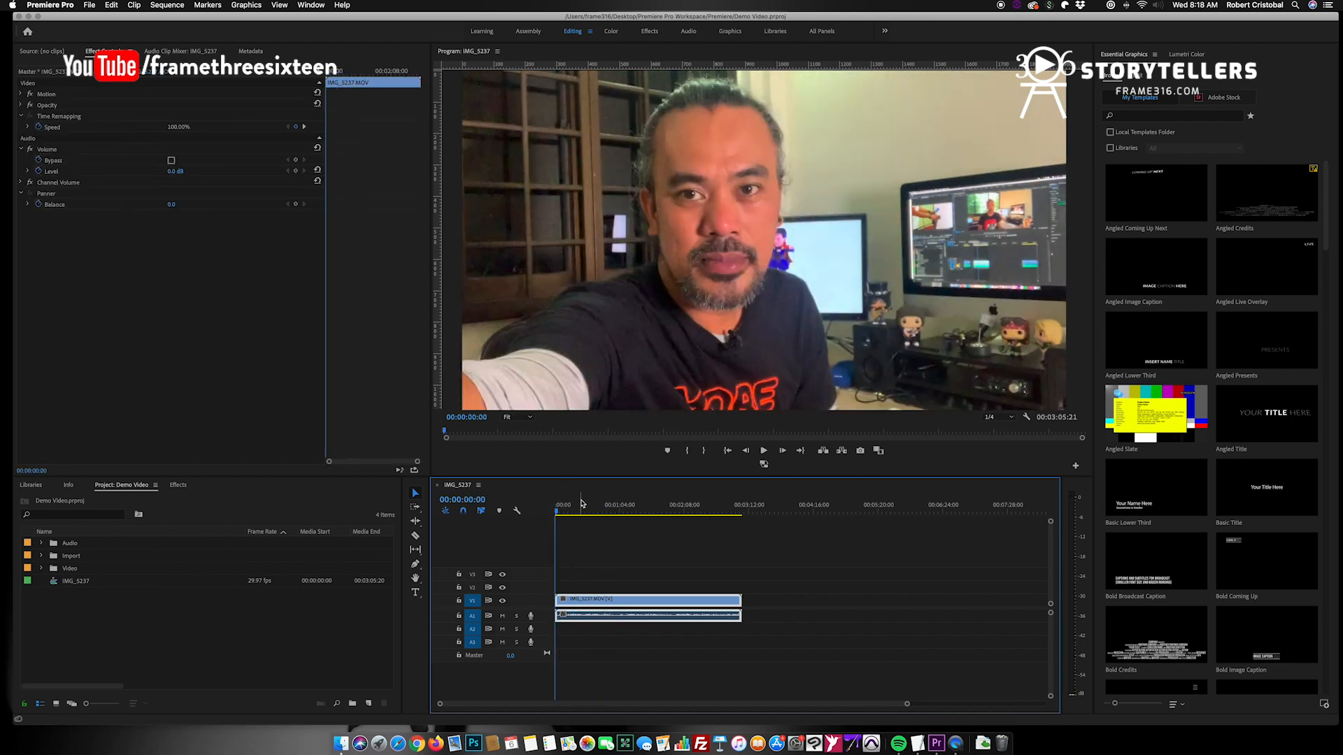
click(129, 610)
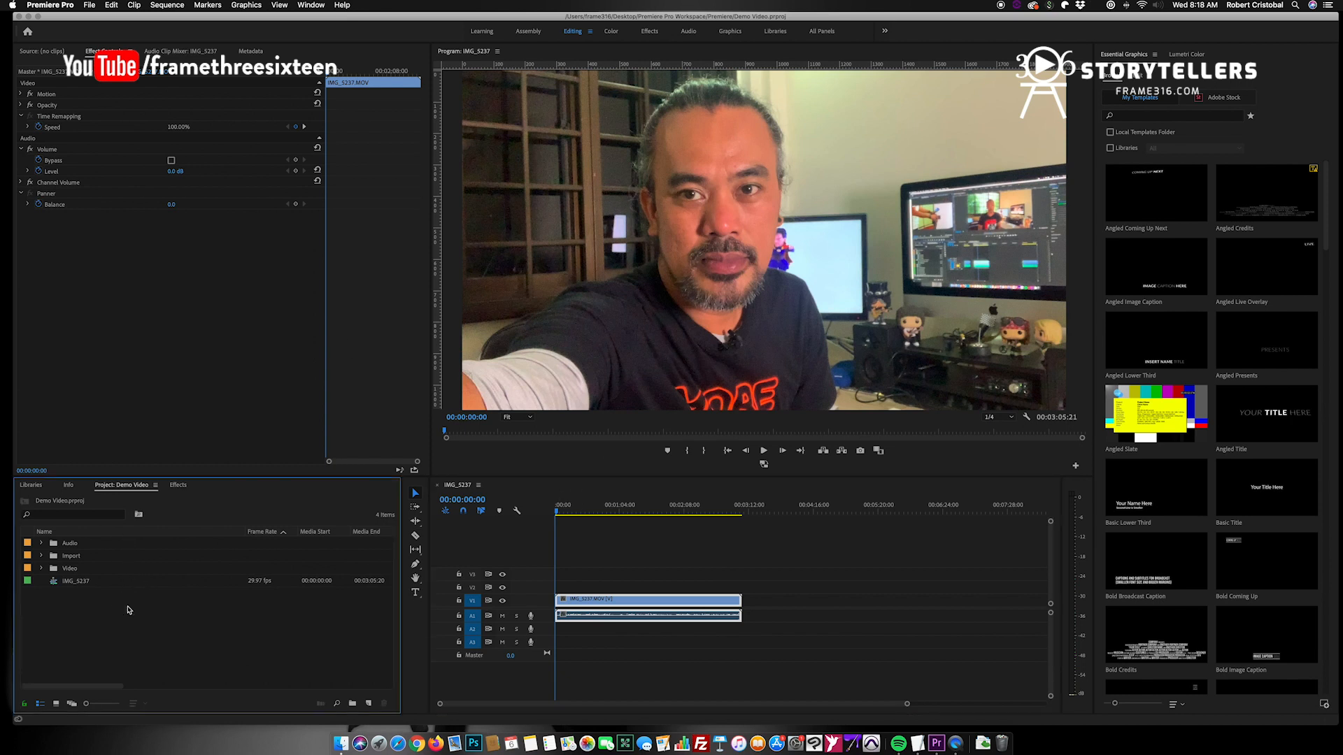
click(158, 291)
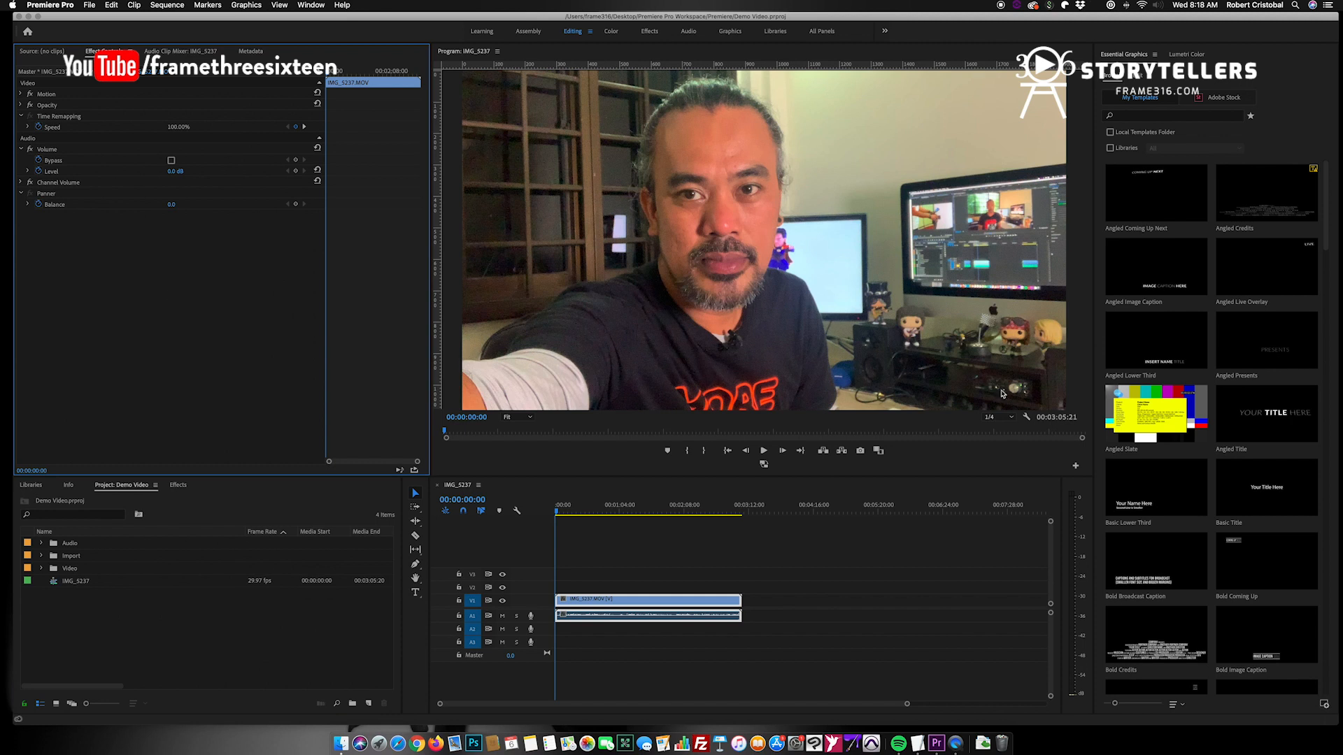
click(701, 561)
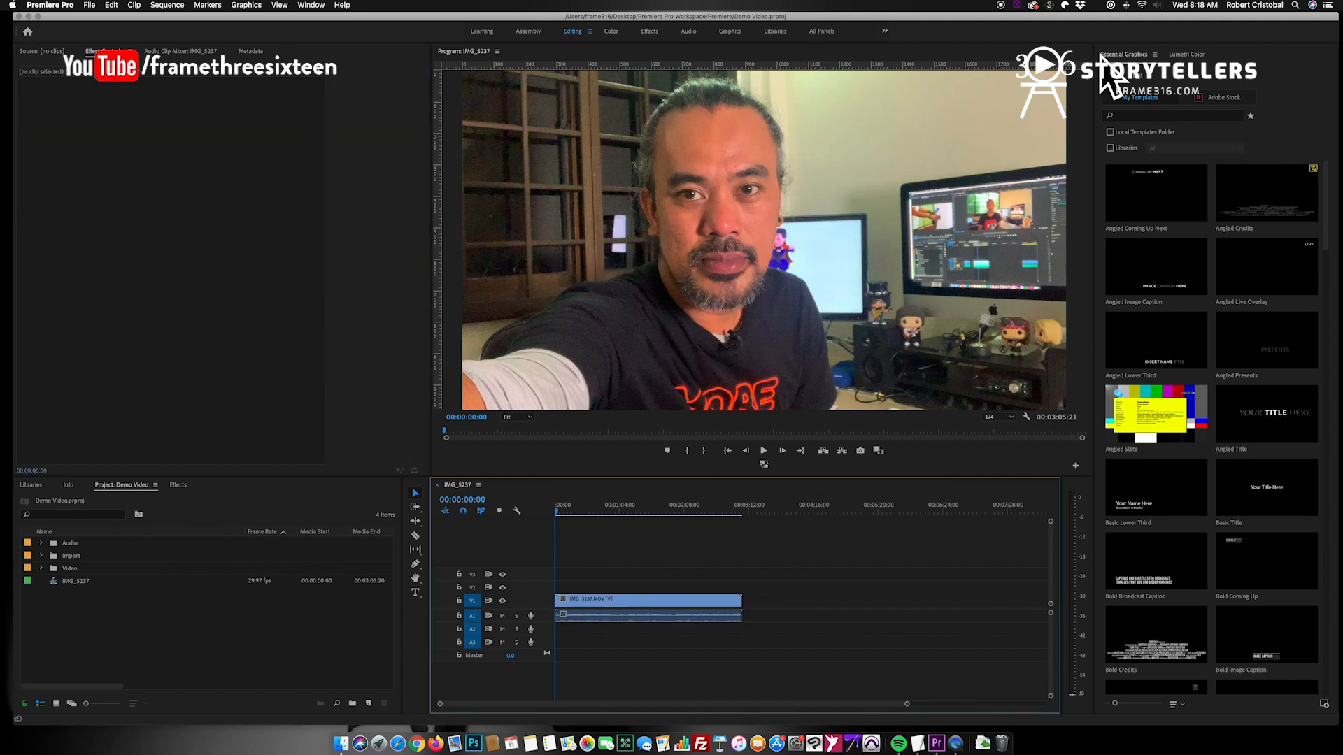
click(1181, 54)
click(1139, 54)
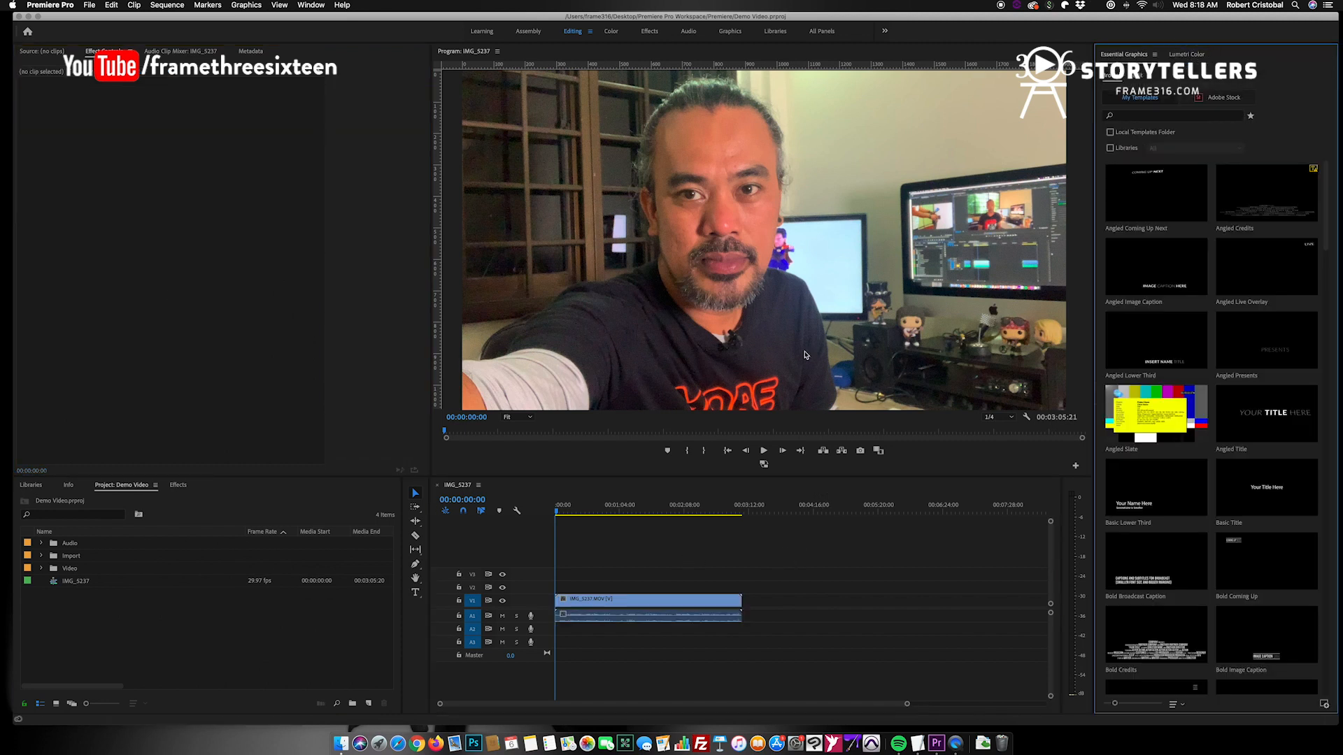
click(630, 535)
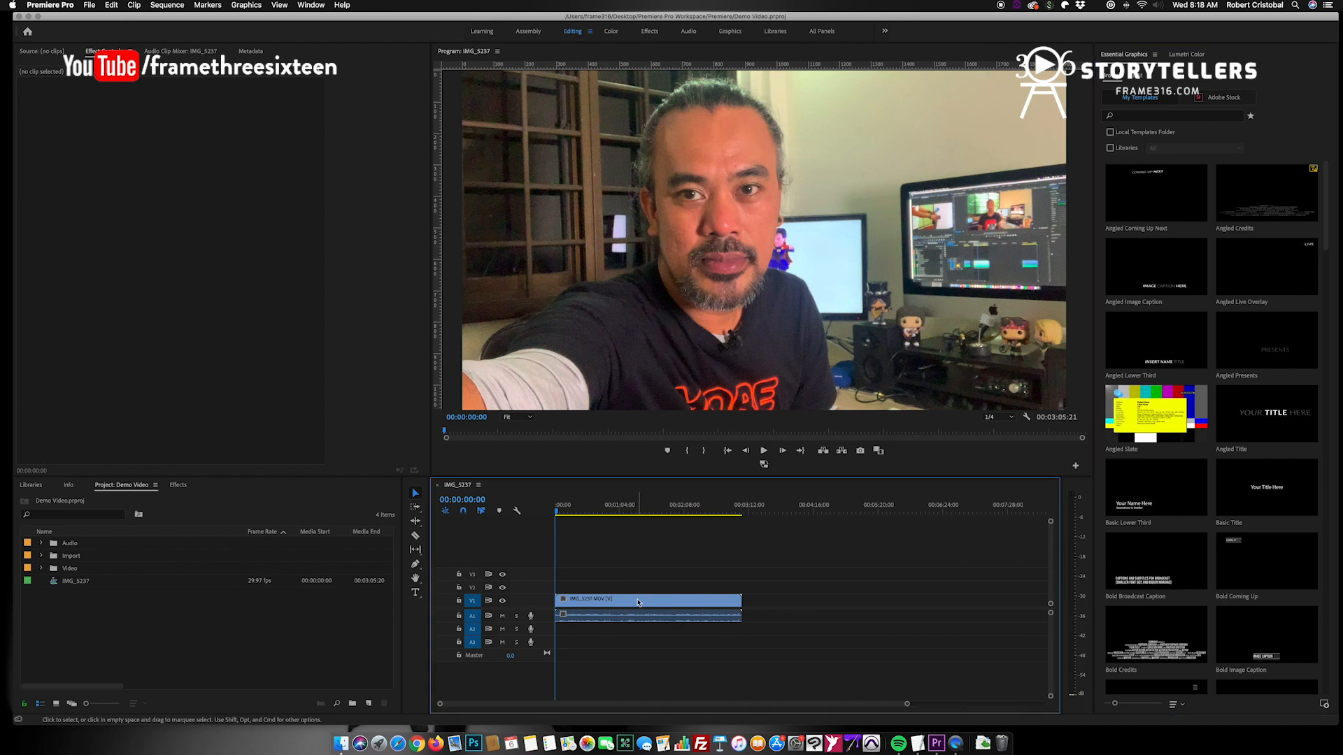
Step: Select the IMG_5237.MOV clip in the timeline and set its Lumetri Color white balance Temperature to -48.6
click(638, 602)
click(1194, 55)
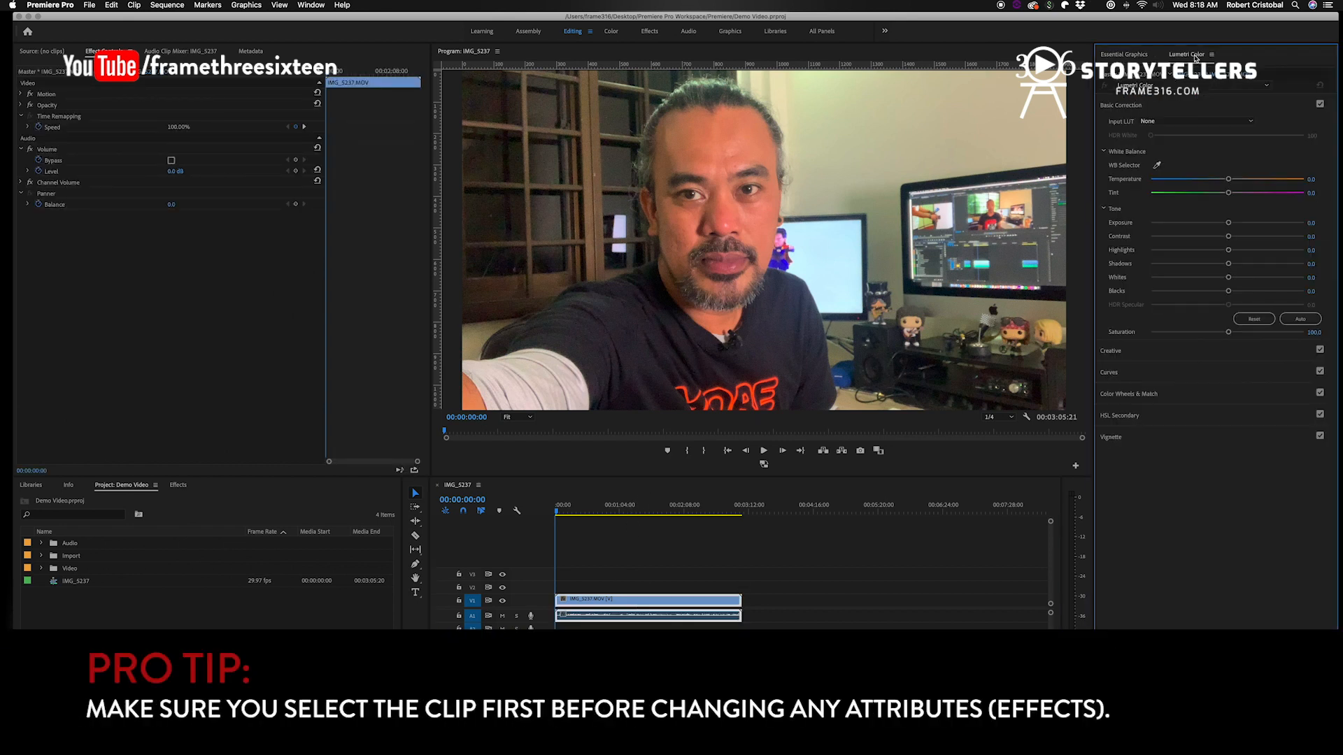
click(1176, 180)
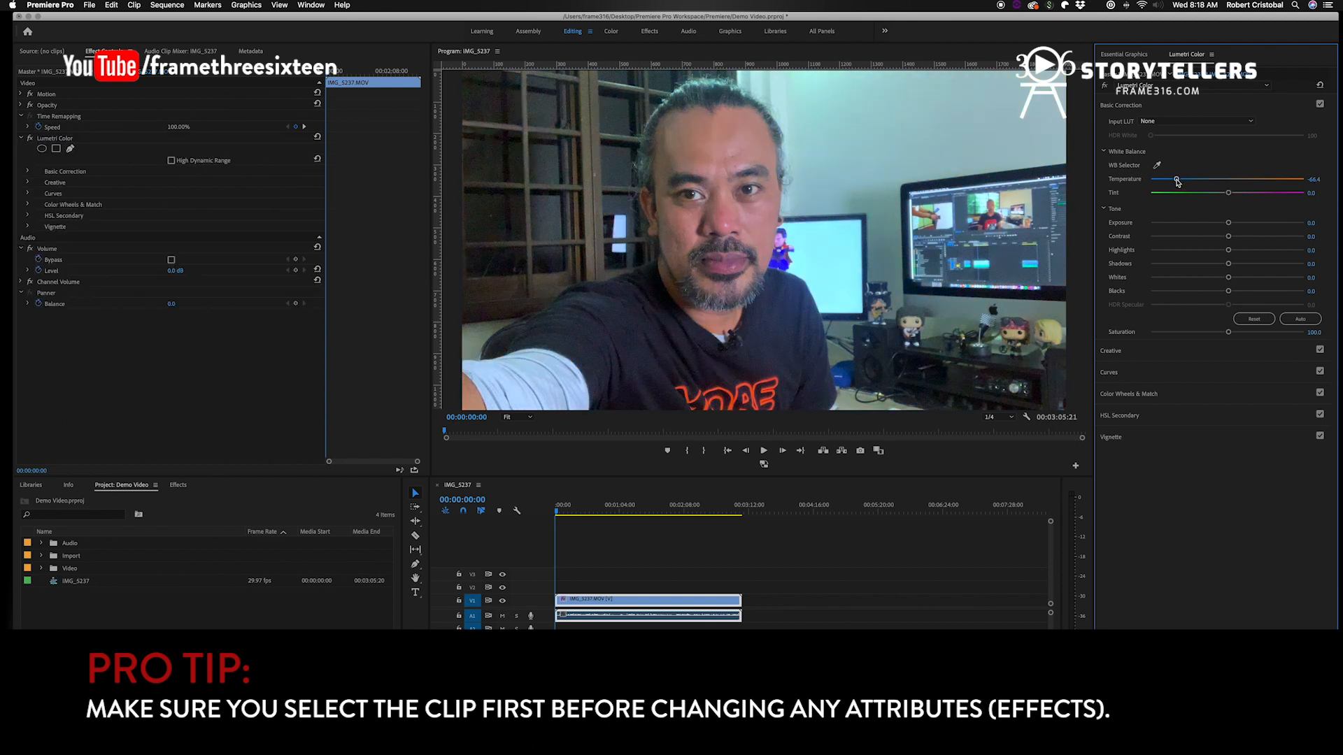
mouse_move(1178, 182)
mouse_down()
mouse_move(1257, 180)
mouse_move(1190, 184)
mouse_up()
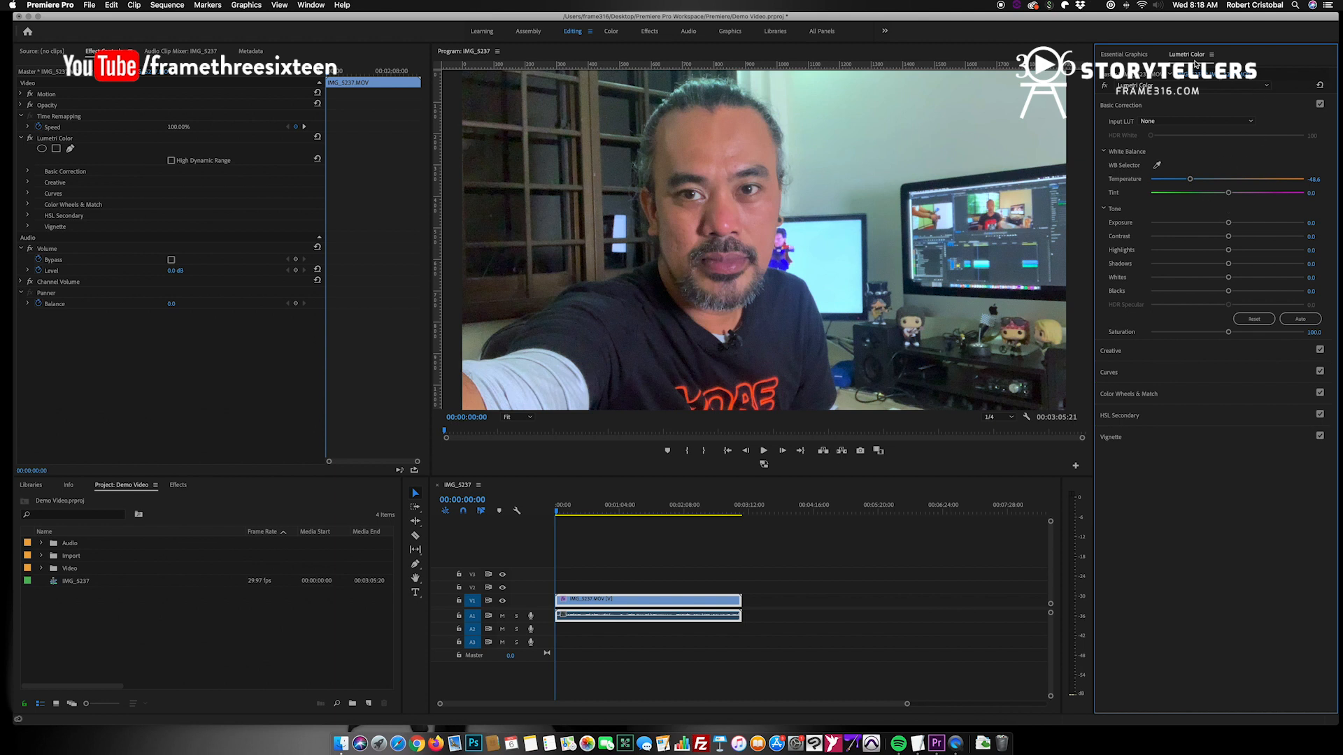
Step: Examine the Basic Correction settings of the clip's Lumetri Color effect in Effect Controls, leaving the group collapsed
click(649, 607)
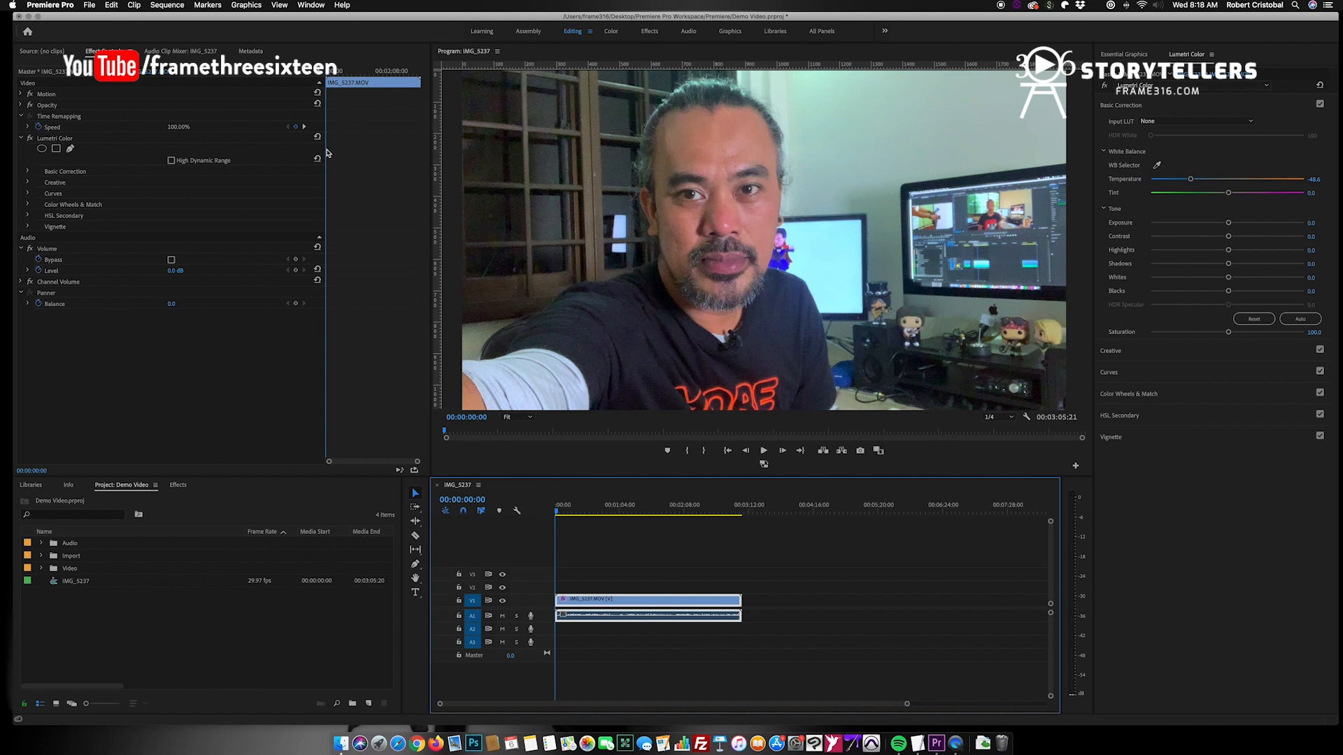
click(28, 173)
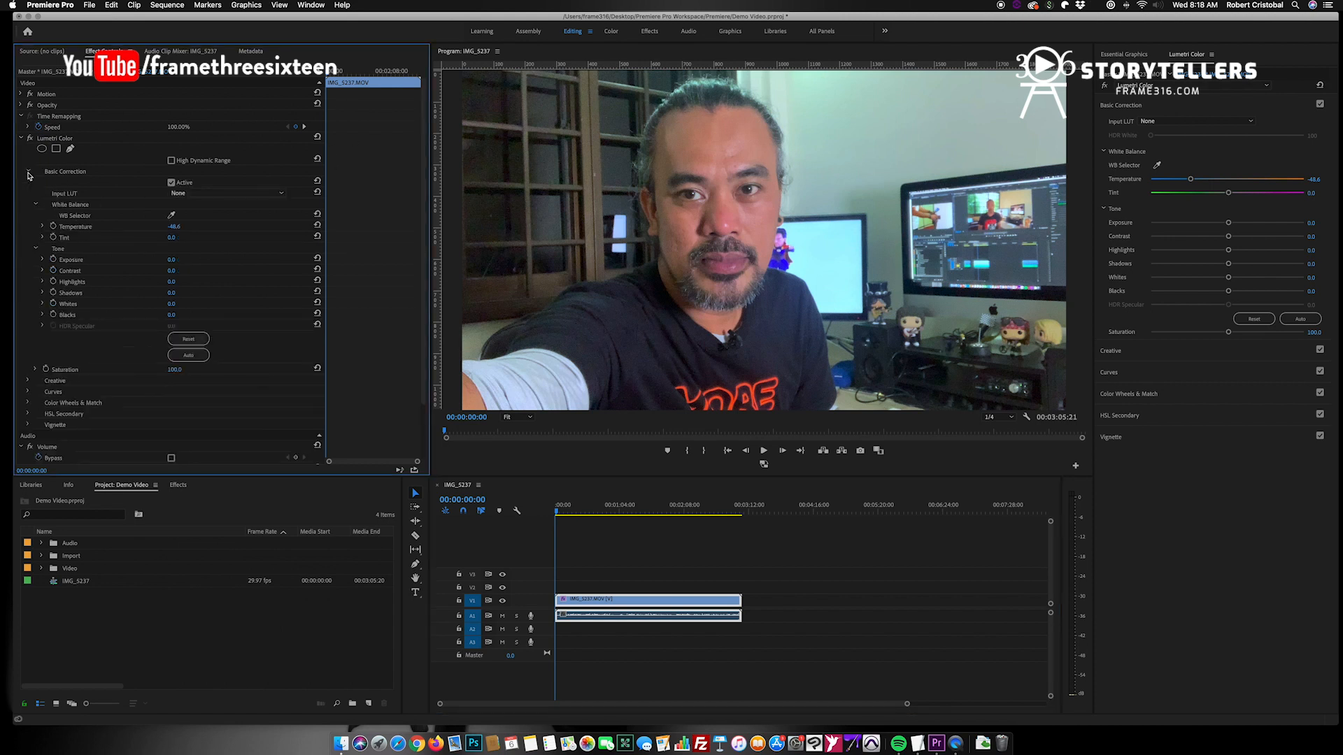
click(28, 172)
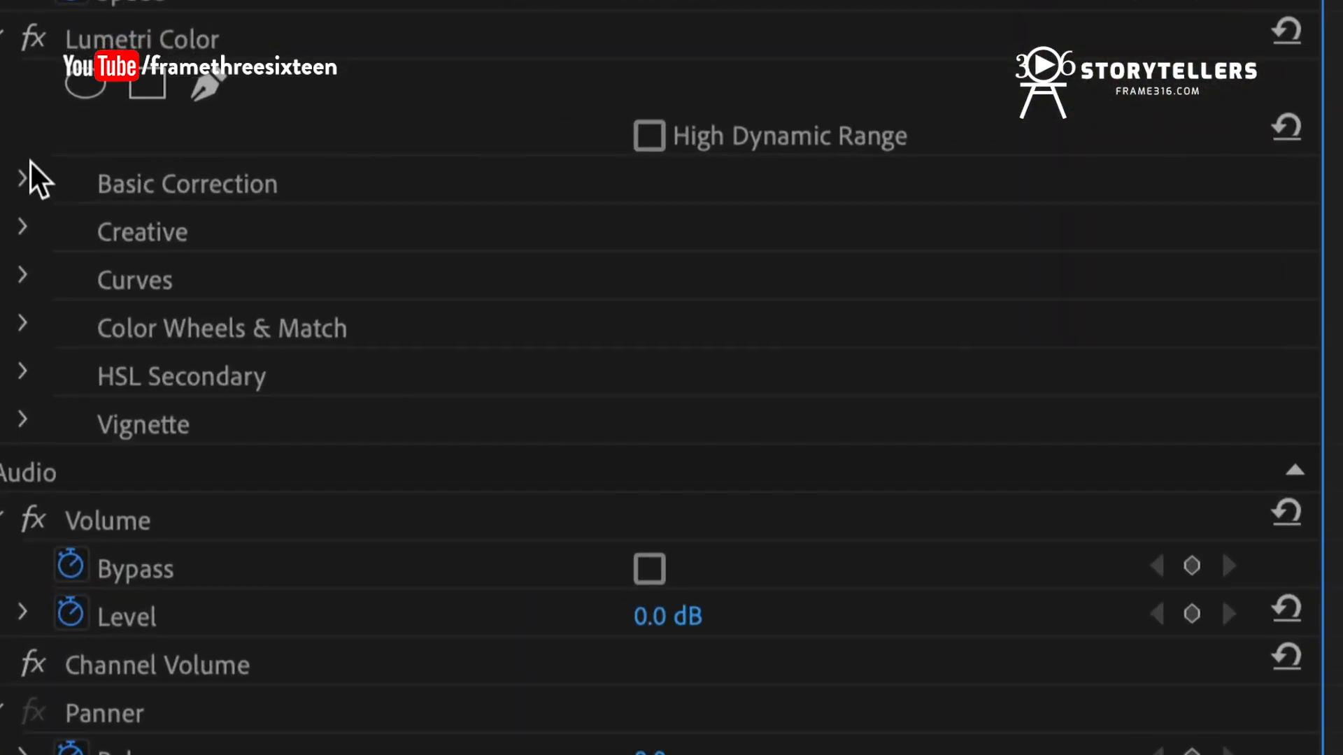
click(27, 179)
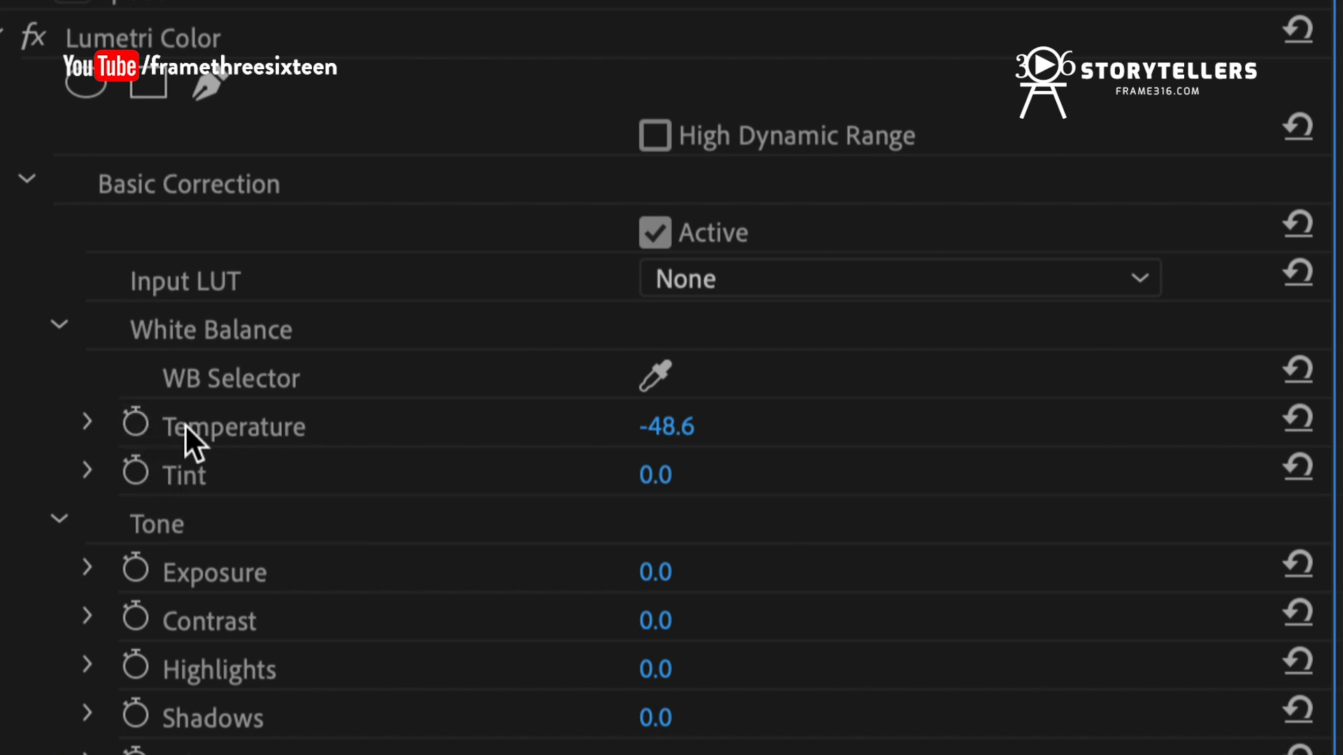
click(32, 185)
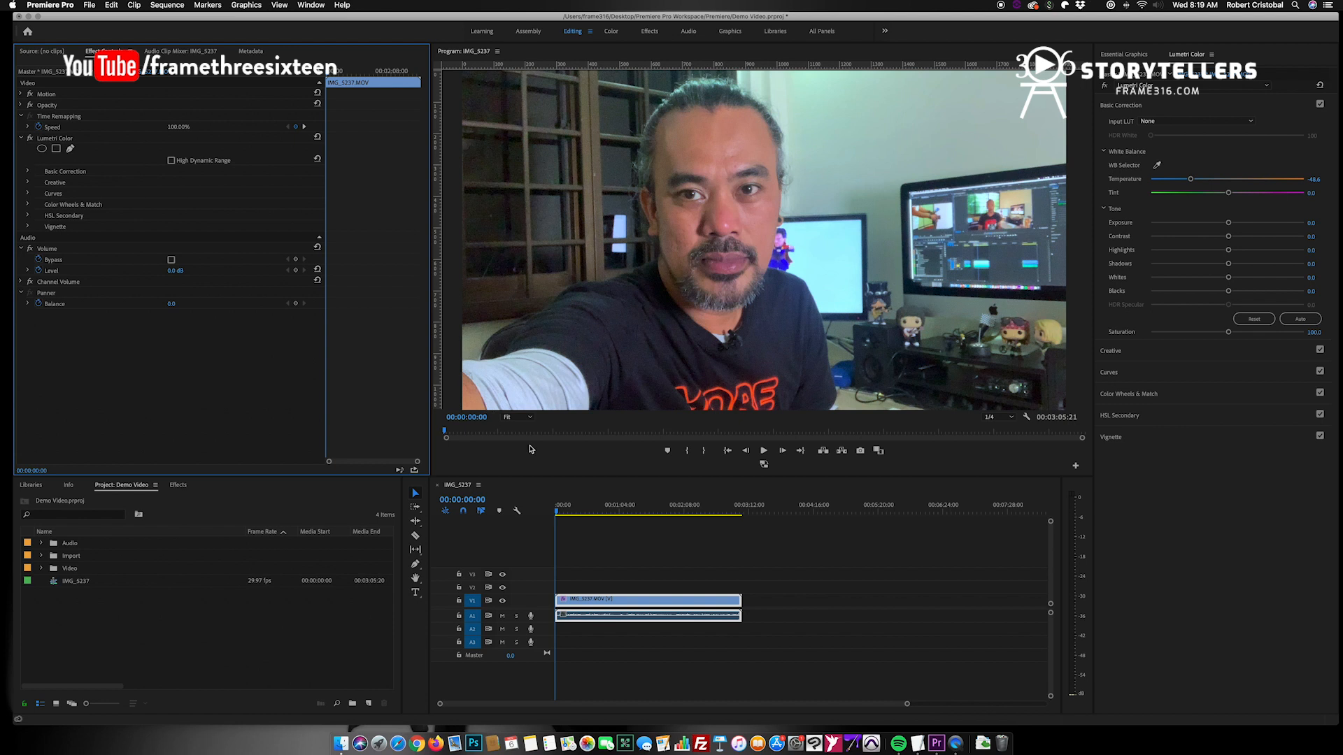
Step: Scrub the sequence to 00:00:41:02 and compare the panels with the timeline clip deselected and selected again
drag(556, 510, 683, 511)
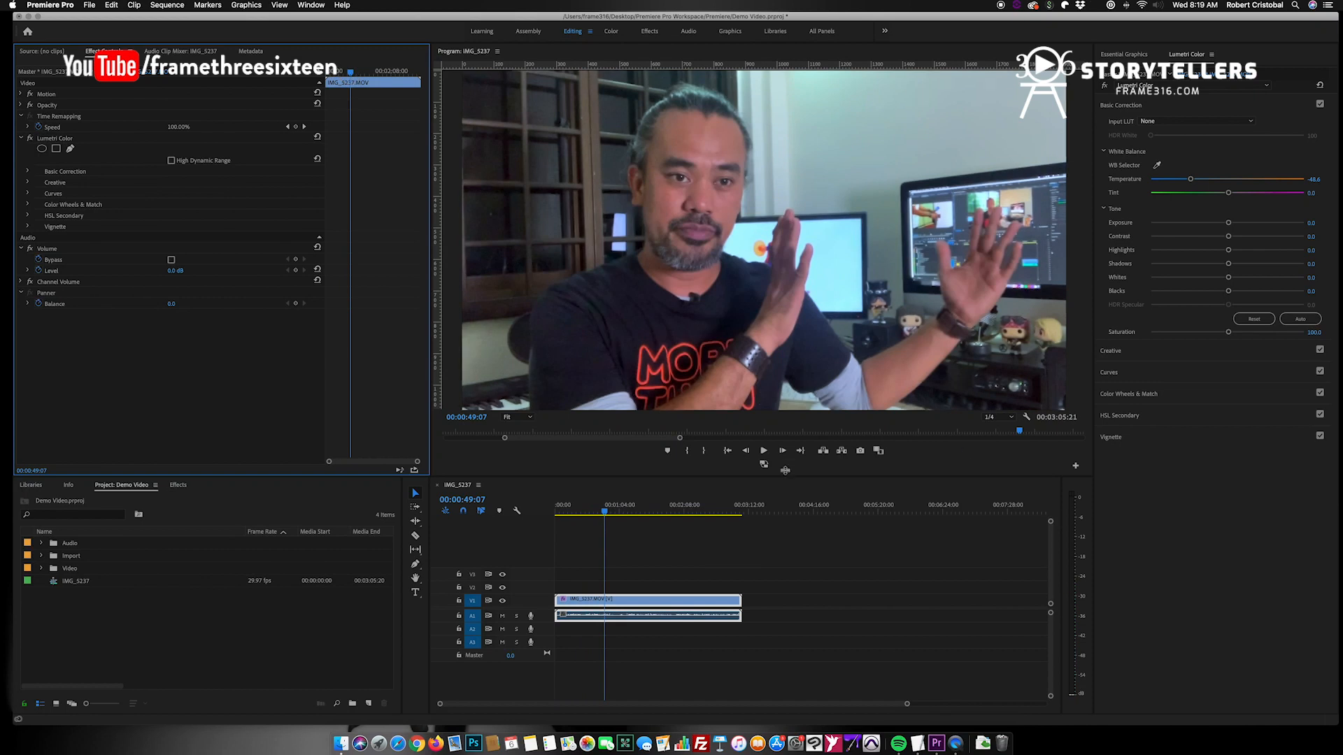
drag(680, 439, 858, 438)
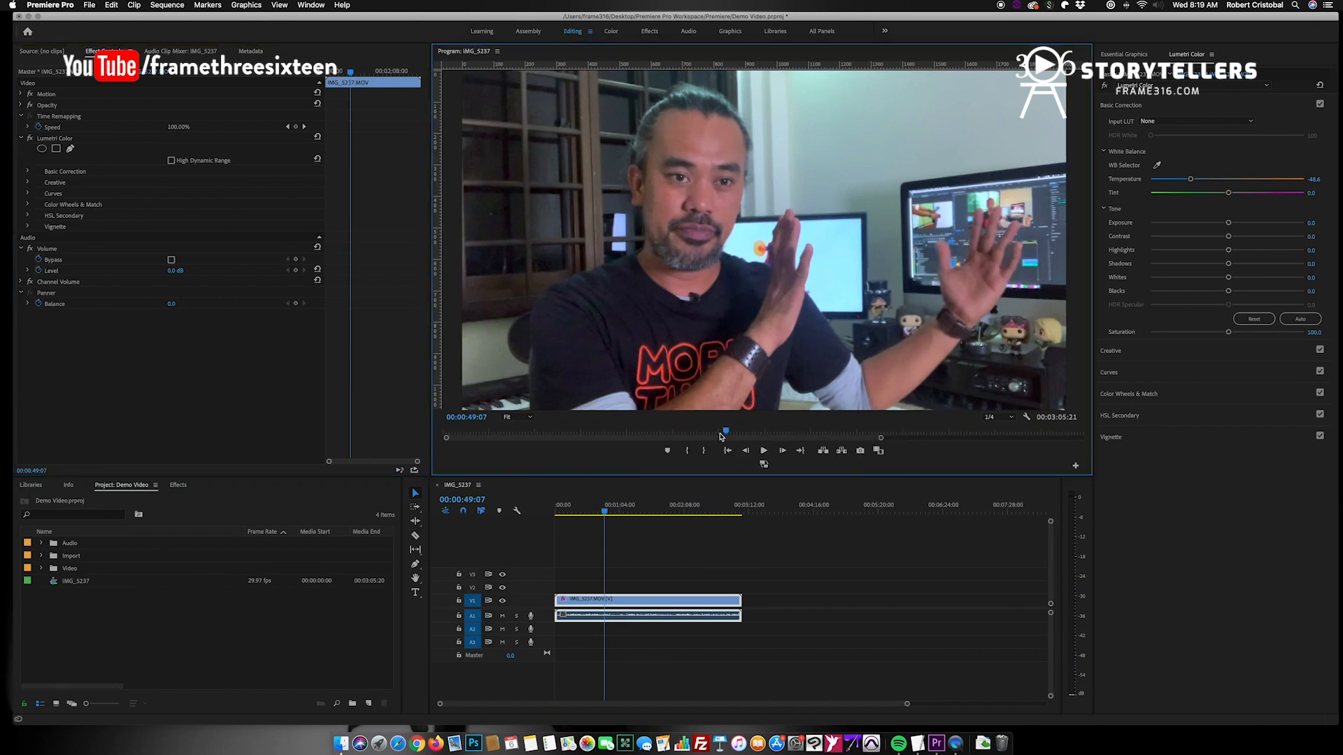
drag(727, 434, 677, 437)
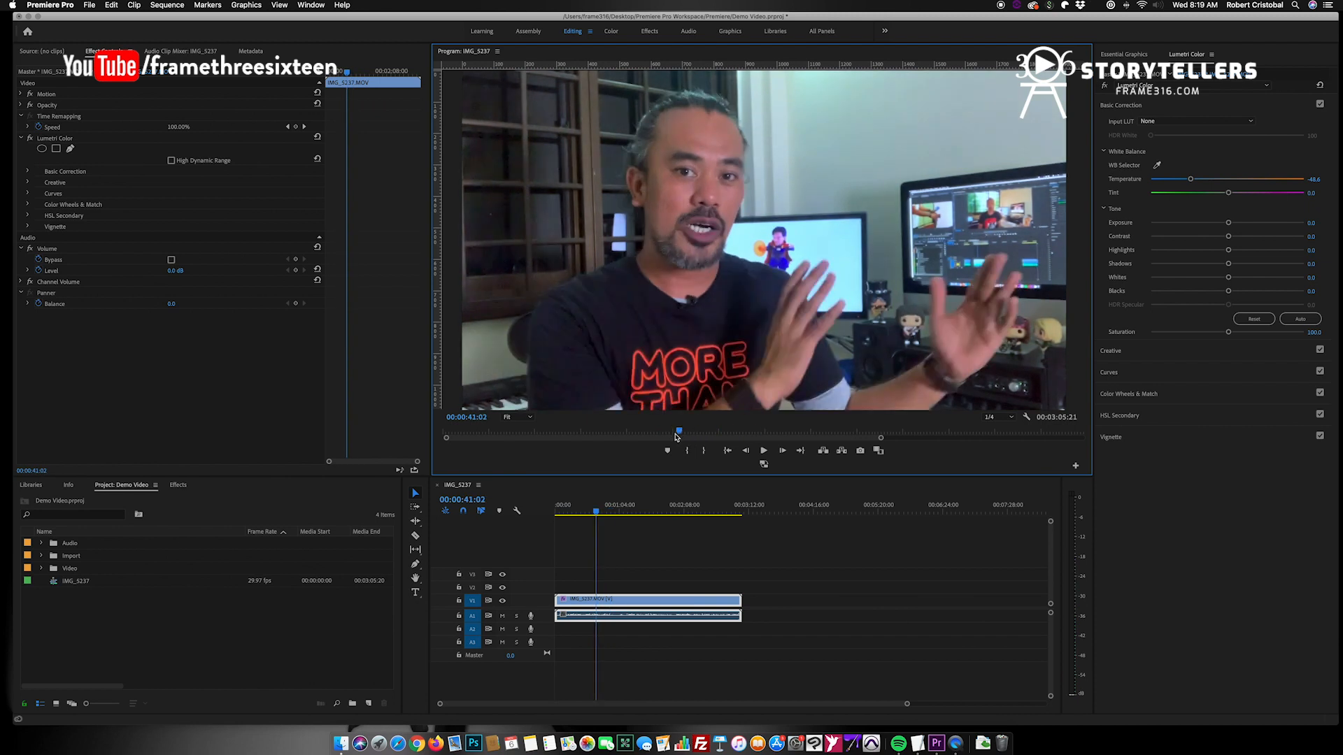
click(665, 564)
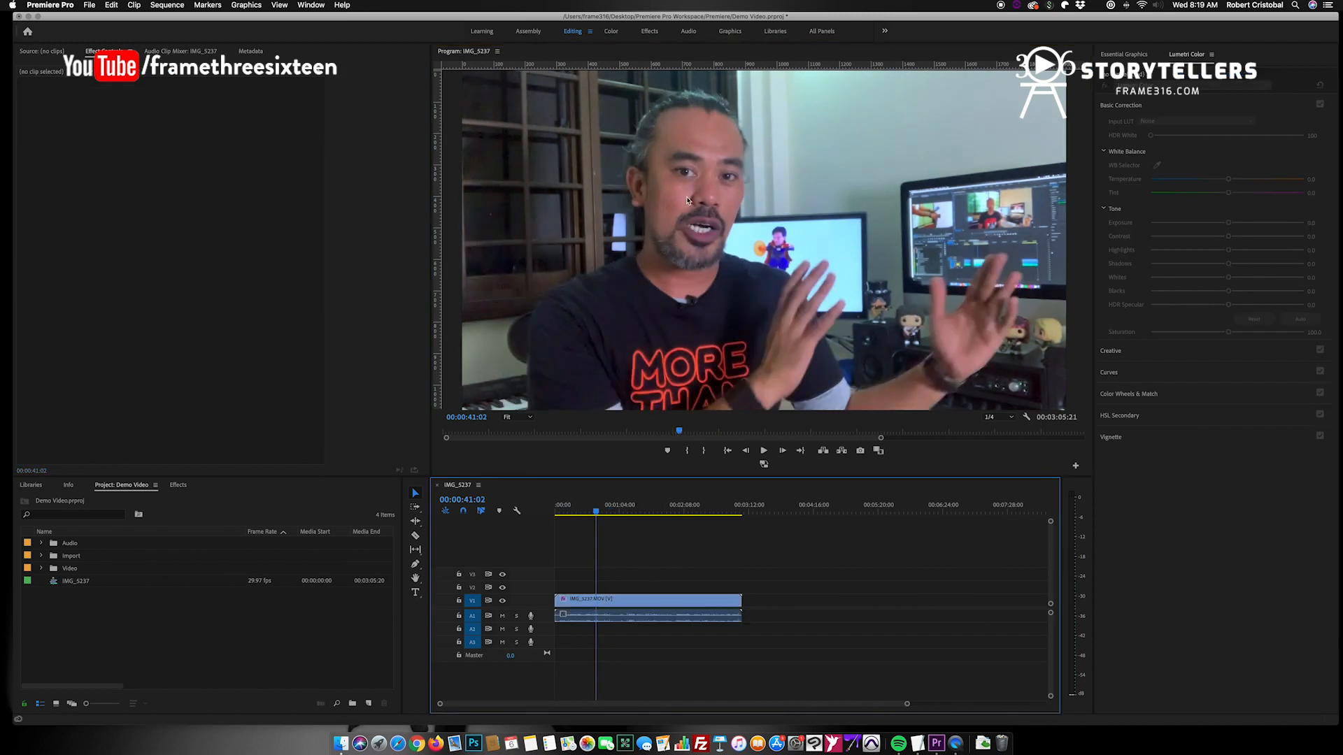
click(667, 606)
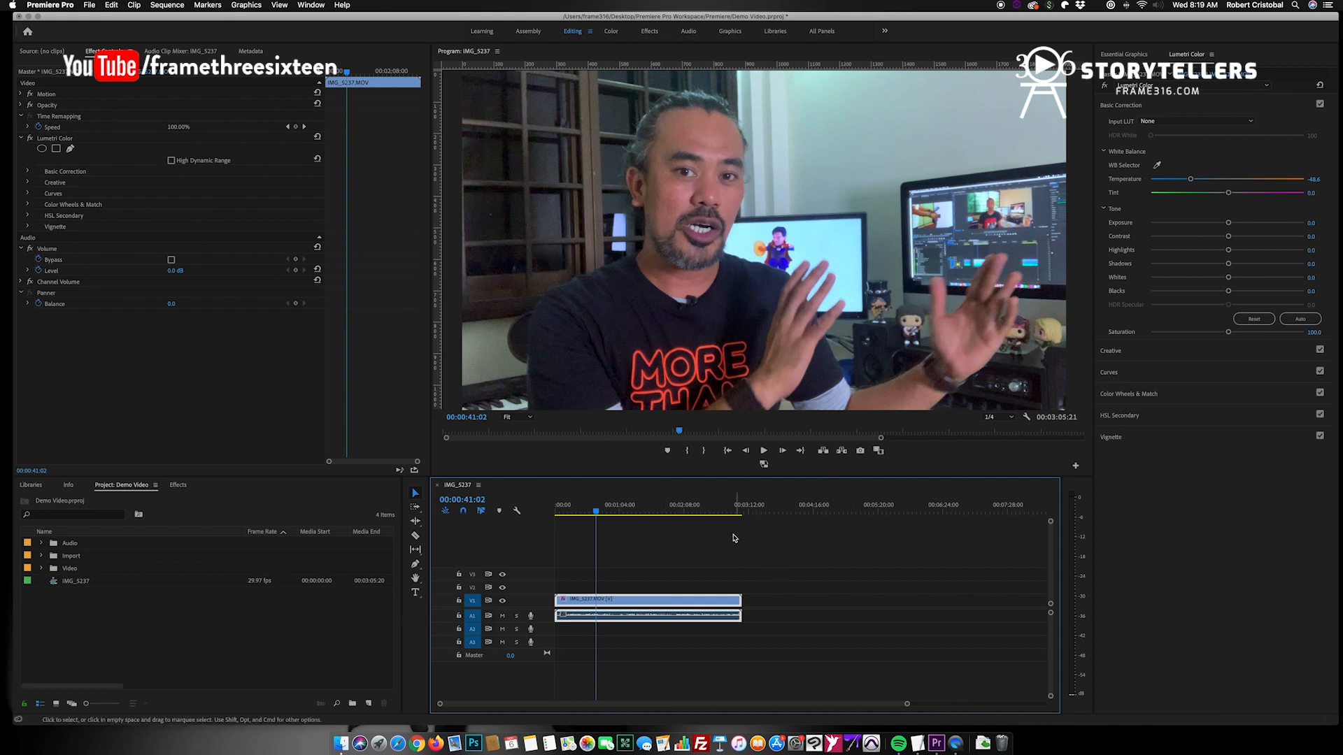
Step: Split the timeline clip and its audio at 00:01:17:18 and again at 00:01:45:06
click(665, 558)
drag(594, 516, 633, 512)
drag(586, 556, 657, 634)
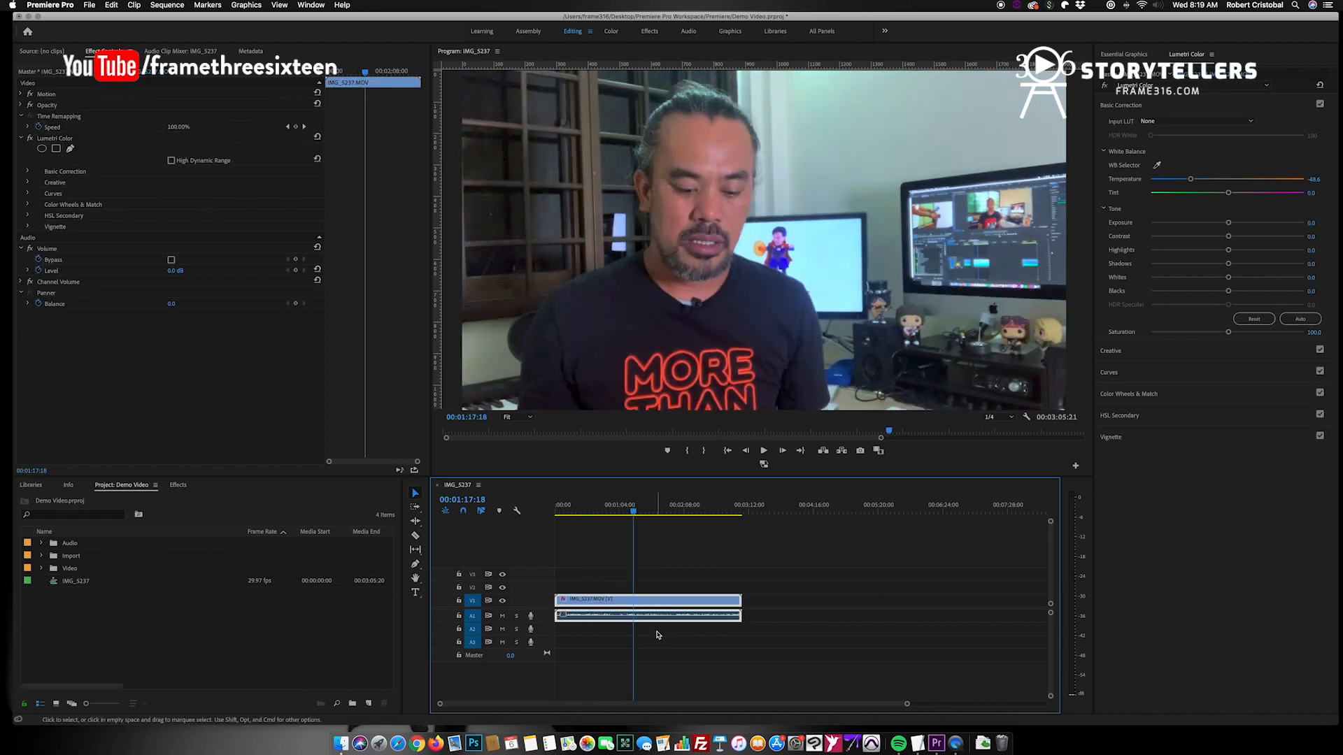
key(super+k)
drag(680, 572, 701, 643)
click(662, 512)
key(super+k)
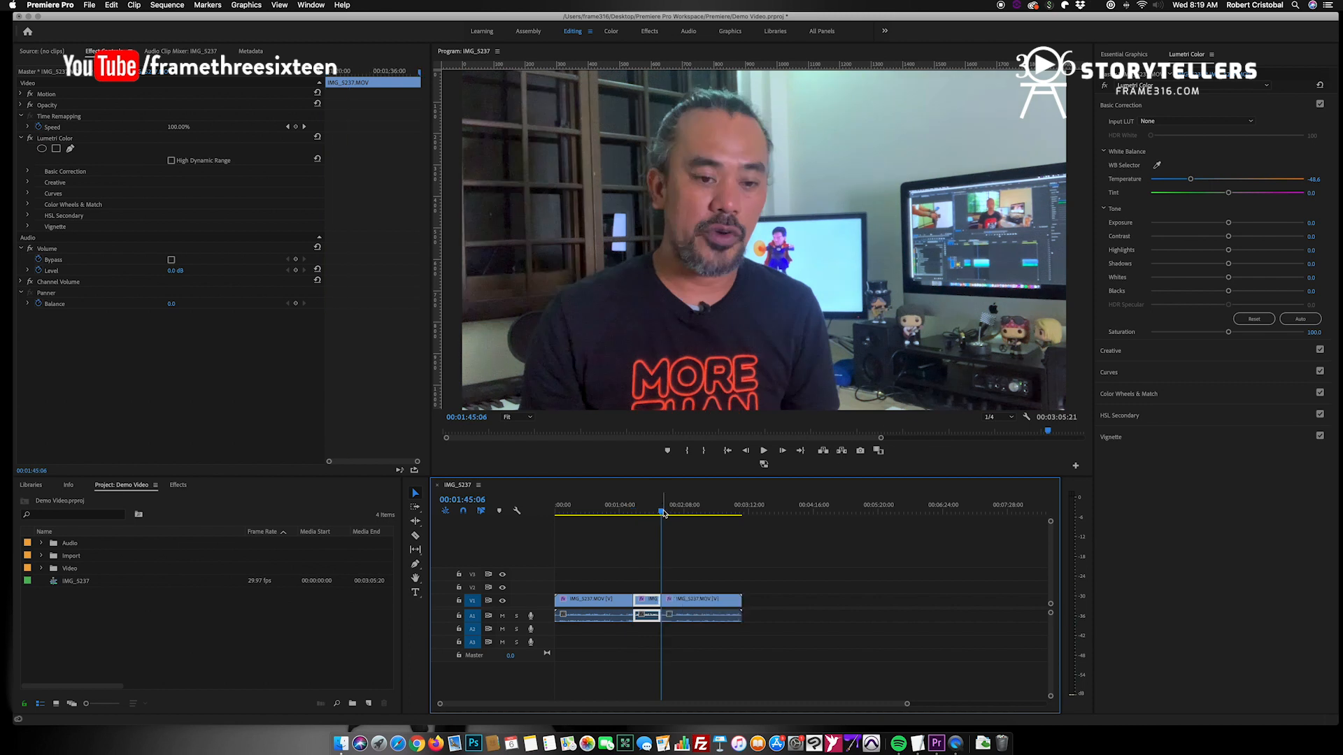
Step: Delete the middle segment between the two cuts and close the gap it leaves on the timeline
key(Delete)
click(643, 601)
key(Delete)
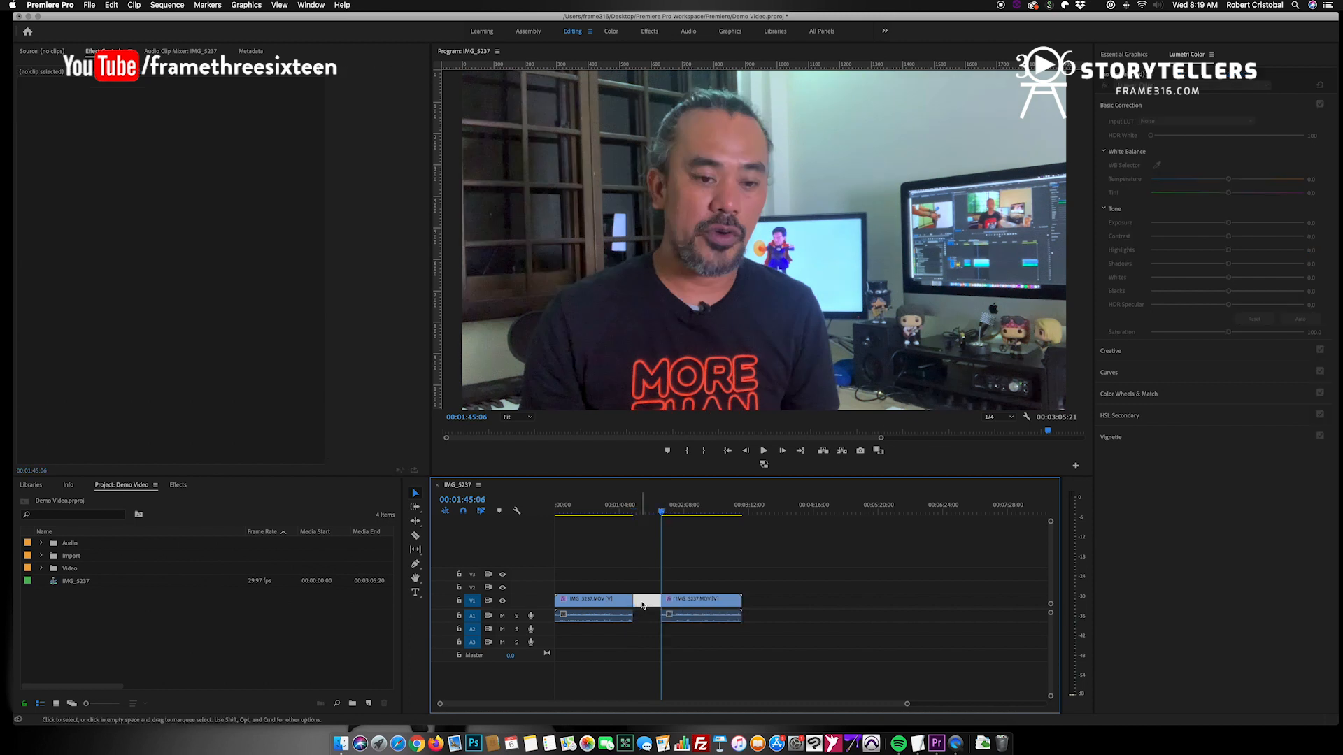
Step: Play the sequence from shortly before the remaining cut to check the edit, and stop playback
click(624, 512)
key(space)
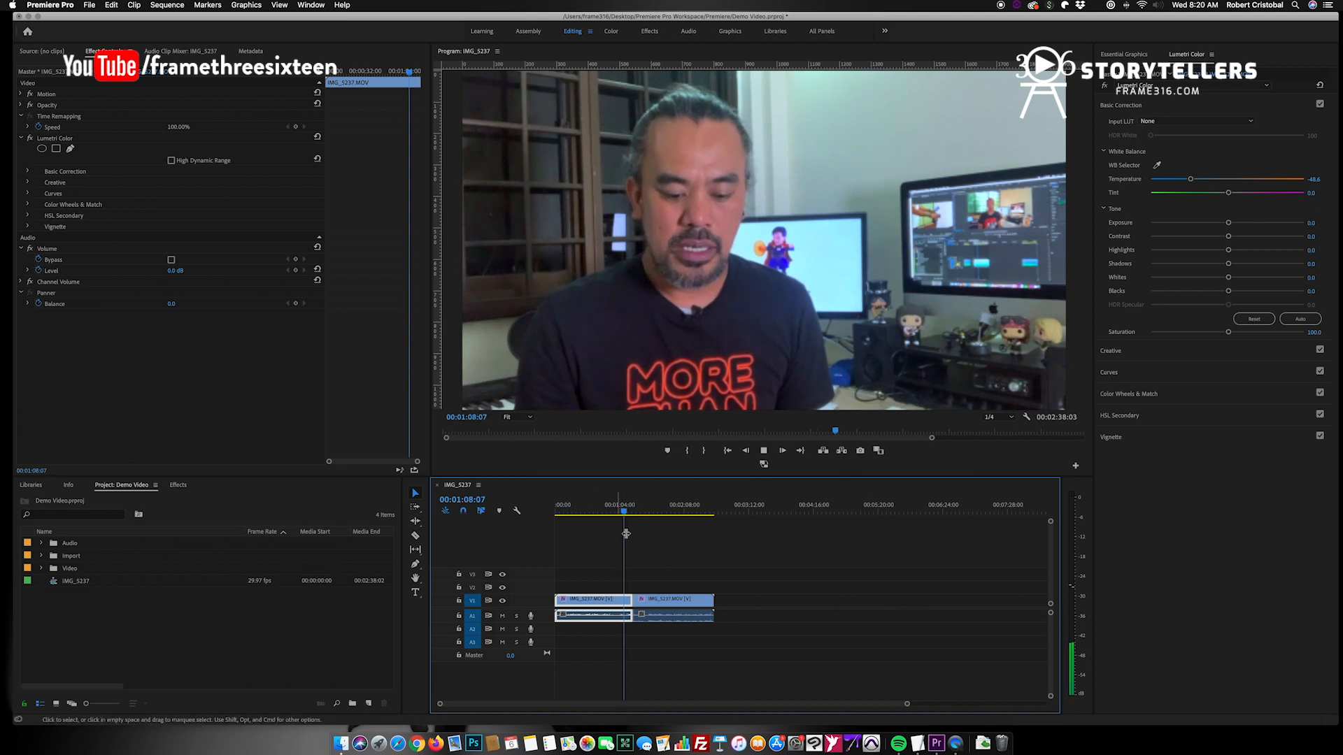
mouse_move(624, 515)
mouse_down()
mouse_move(648, 512)
mouse_move(615, 513)
mouse_move(629, 512)
mouse_up()
click(766, 451)
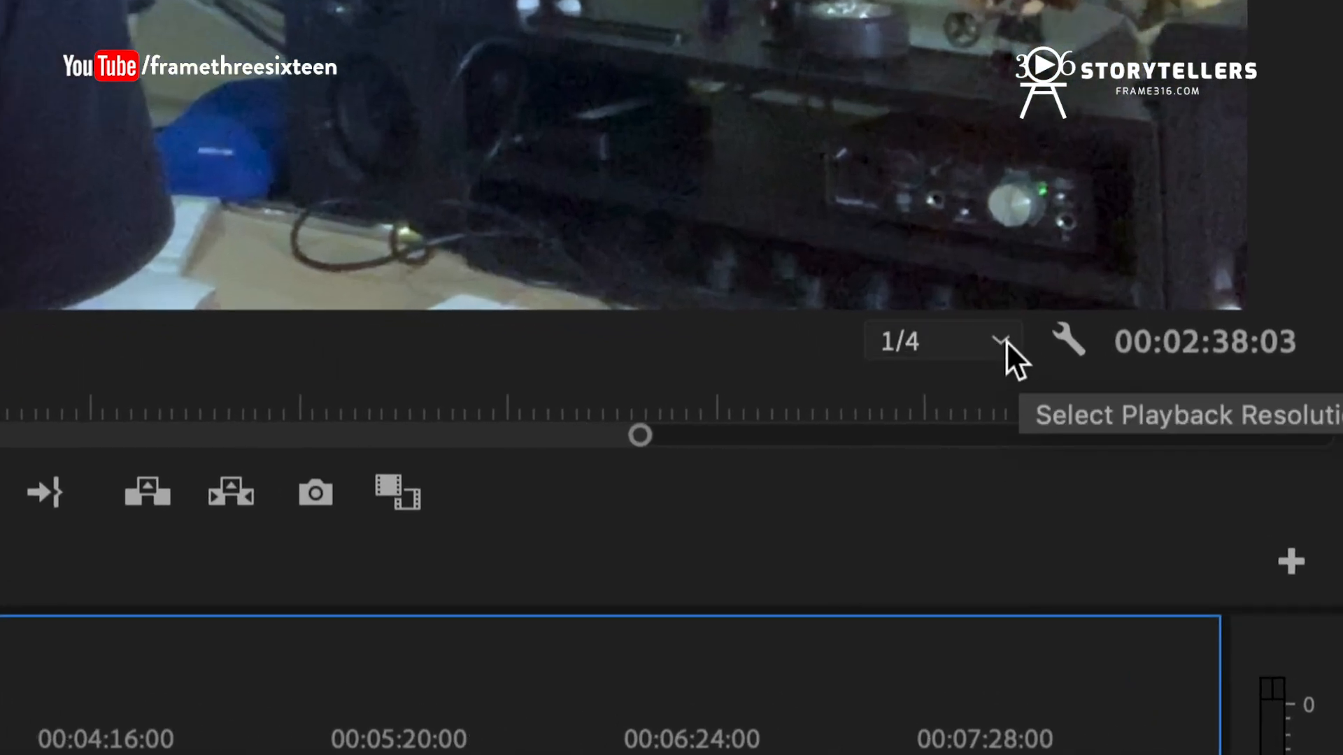
Step: Examine the playback resolution options available for the Program monitor
click(1006, 341)
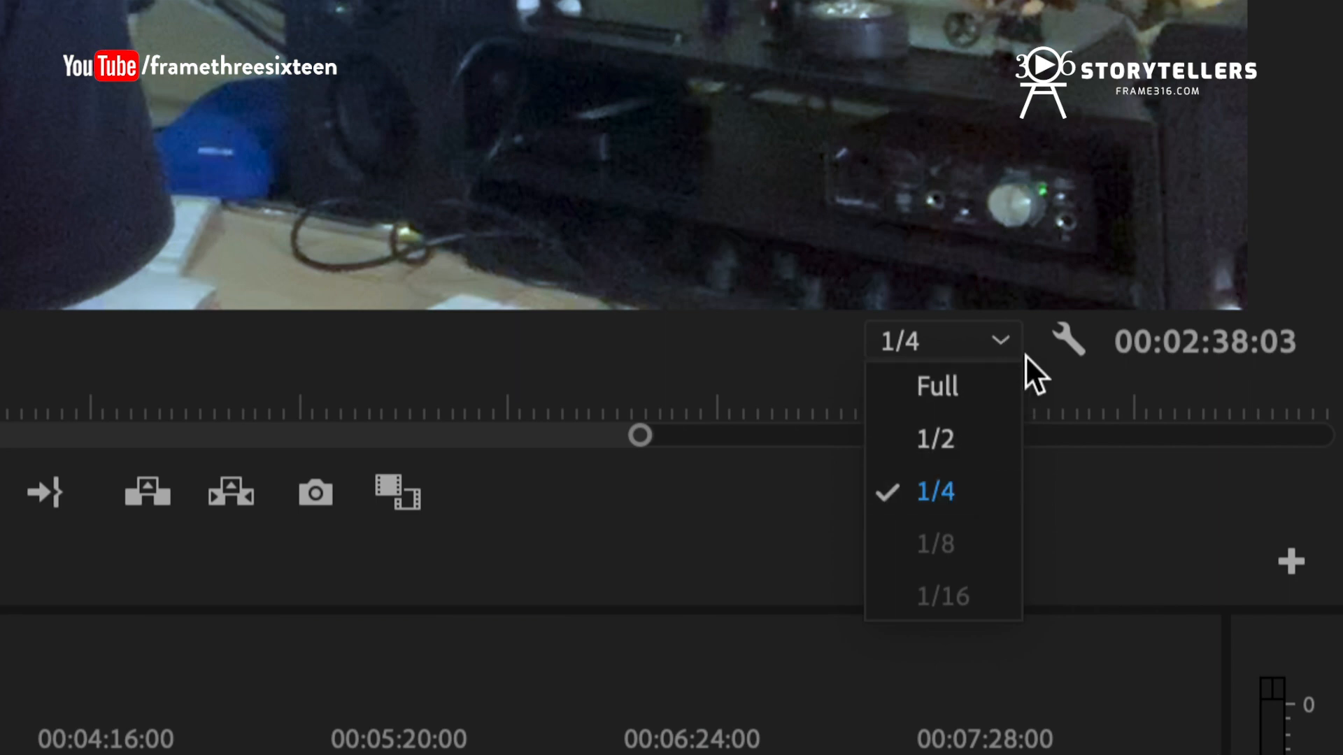
click(1006, 342)
click(1005, 341)
click(1017, 342)
Step: Set the Program monitor's playback resolution to Full and preview the sequence from 00:00:31:23 to 00:00:39:19
click(586, 510)
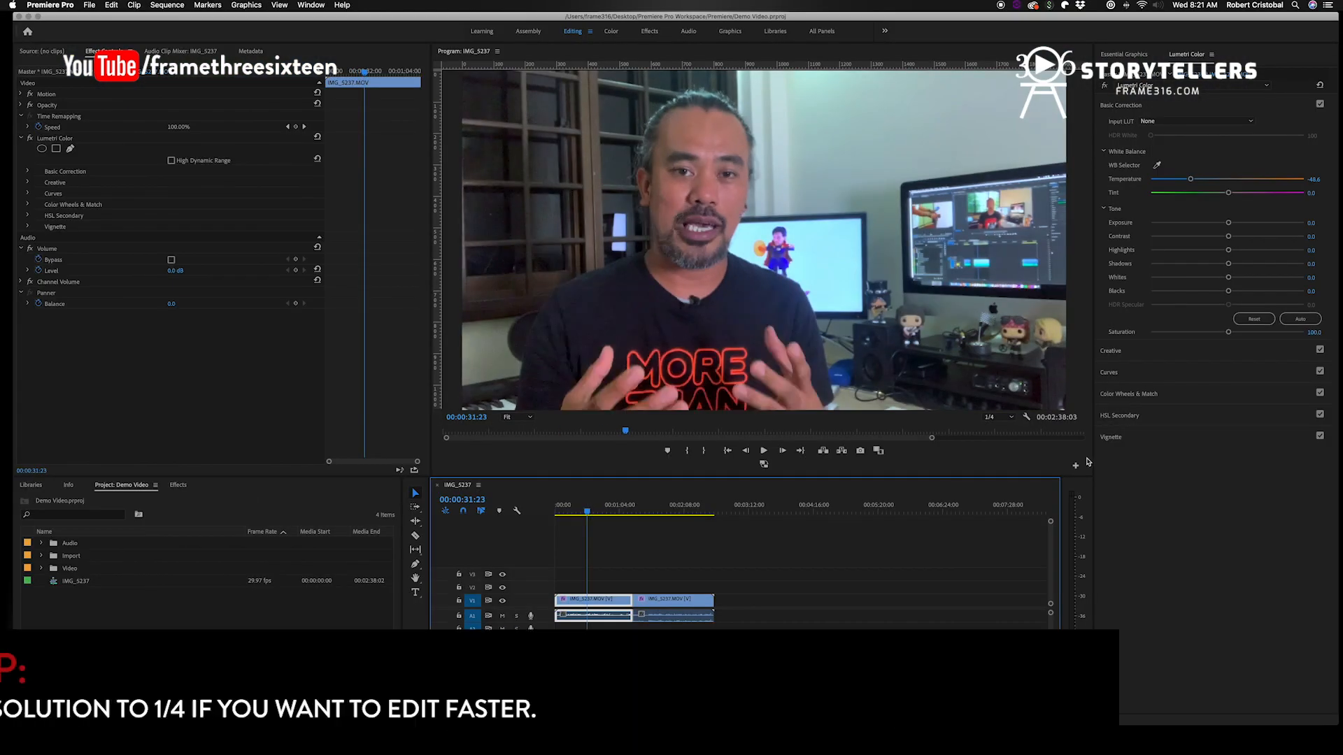
click(1004, 417)
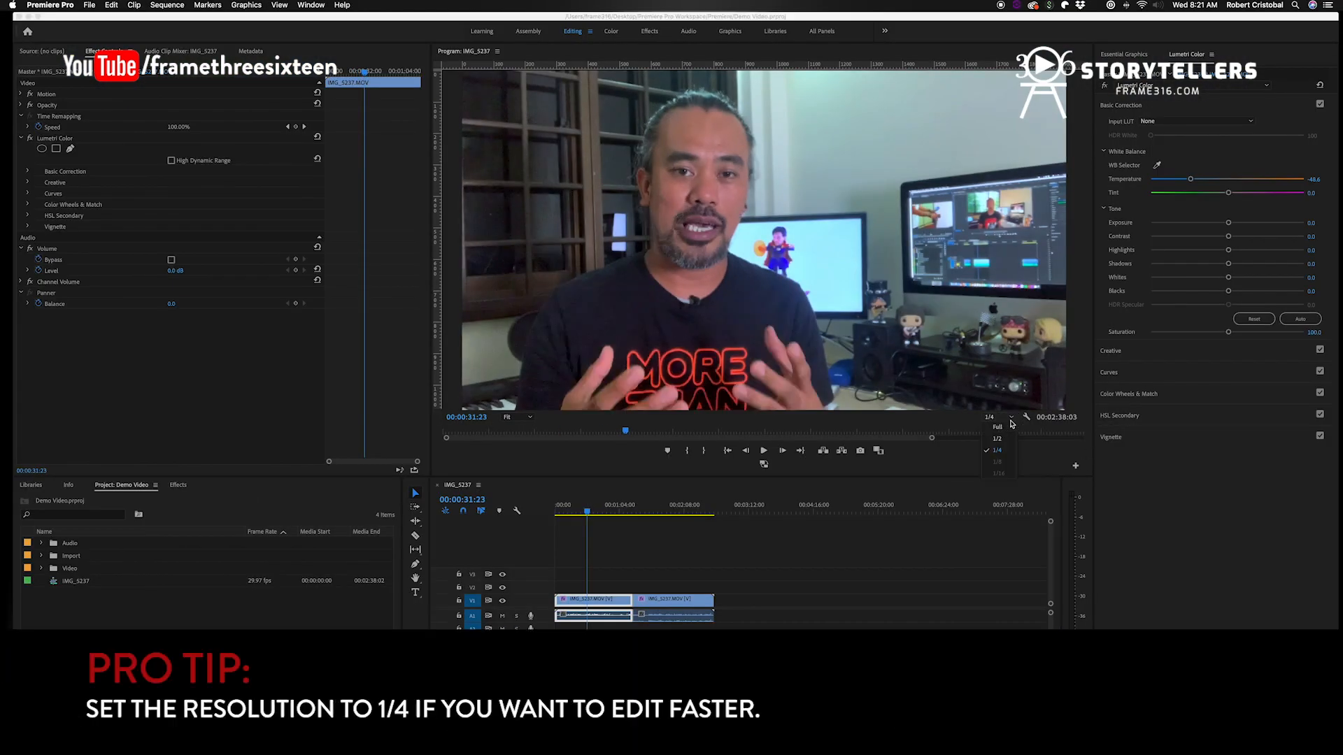
click(1000, 428)
click(764, 451)
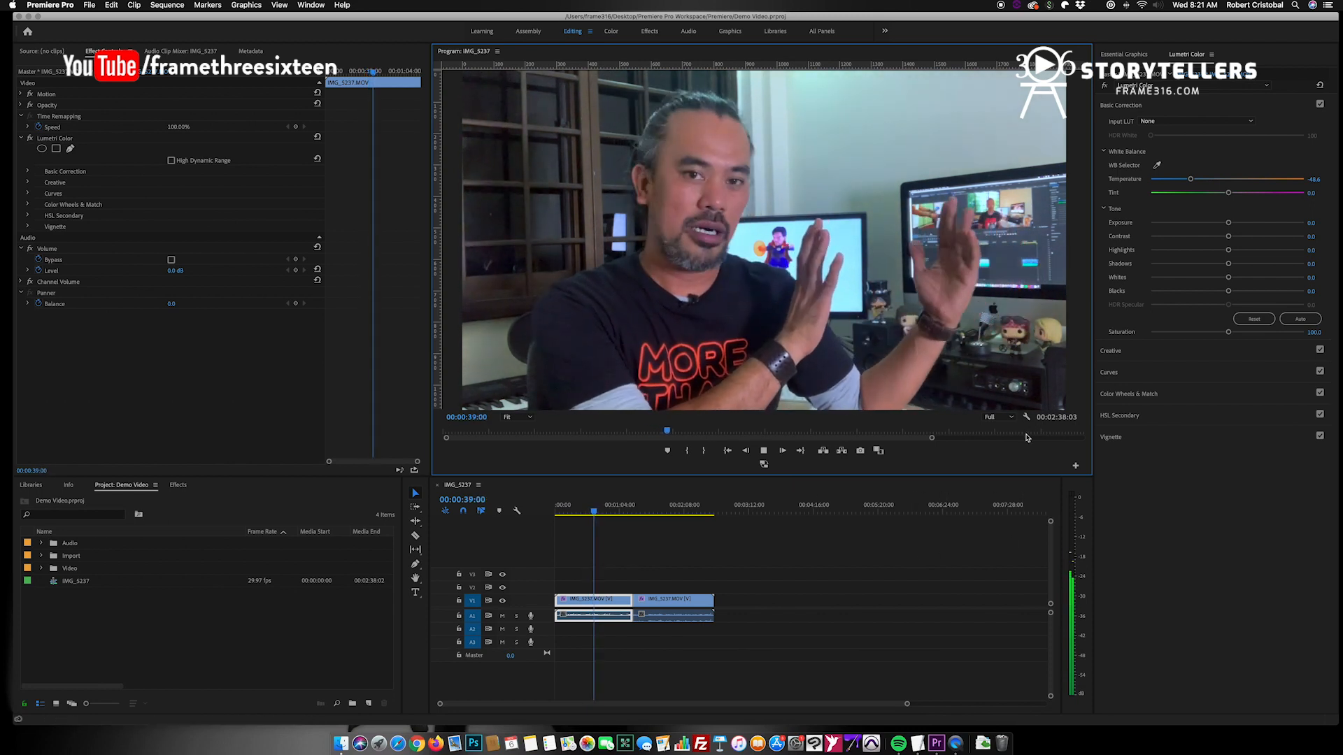
key(space)
Step: Set the Program monitor's playback resolution back to 1/4
click(997, 417)
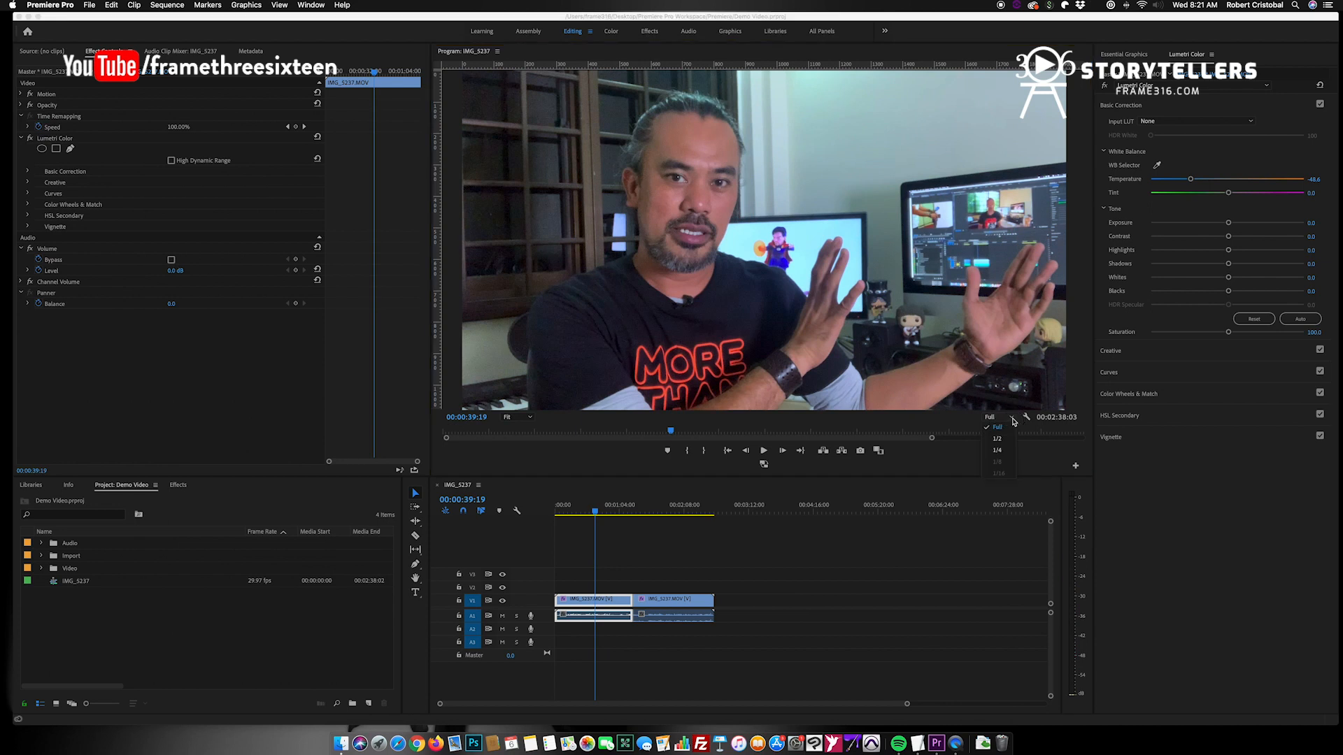
click(998, 451)
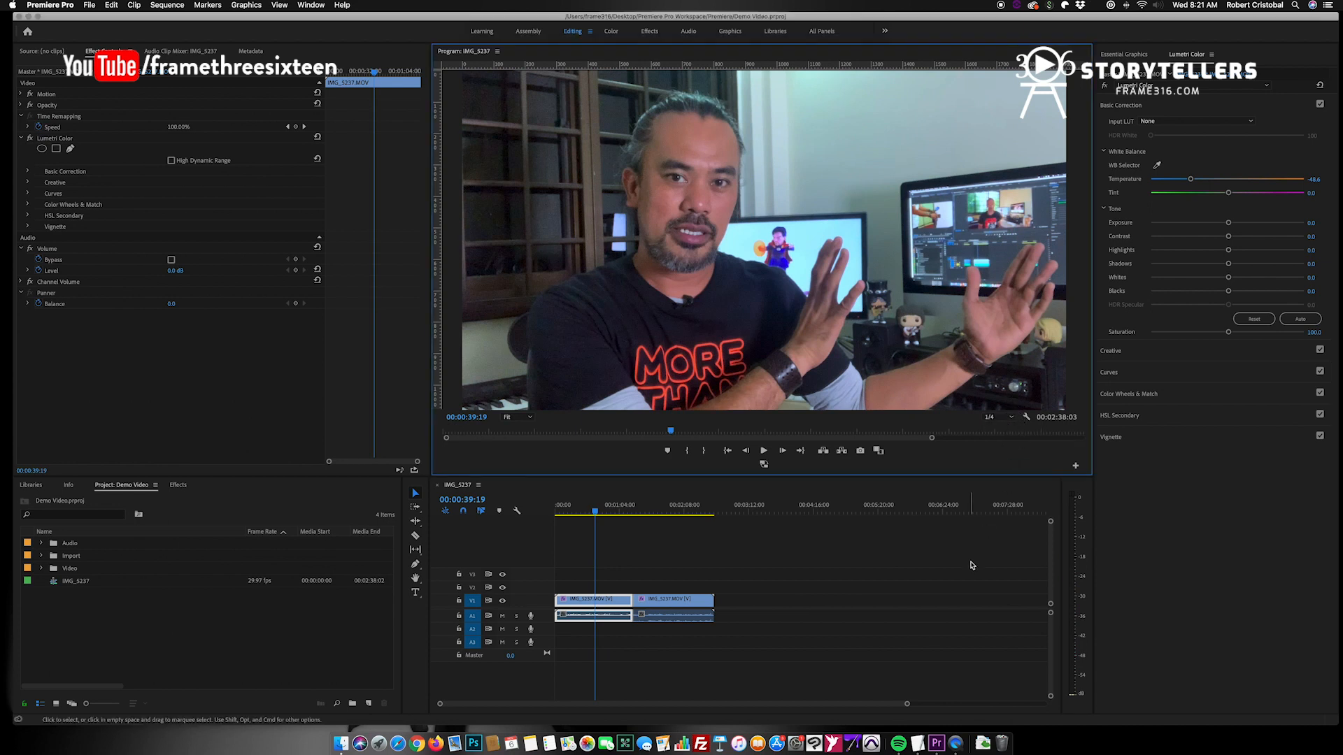
click(993, 417)
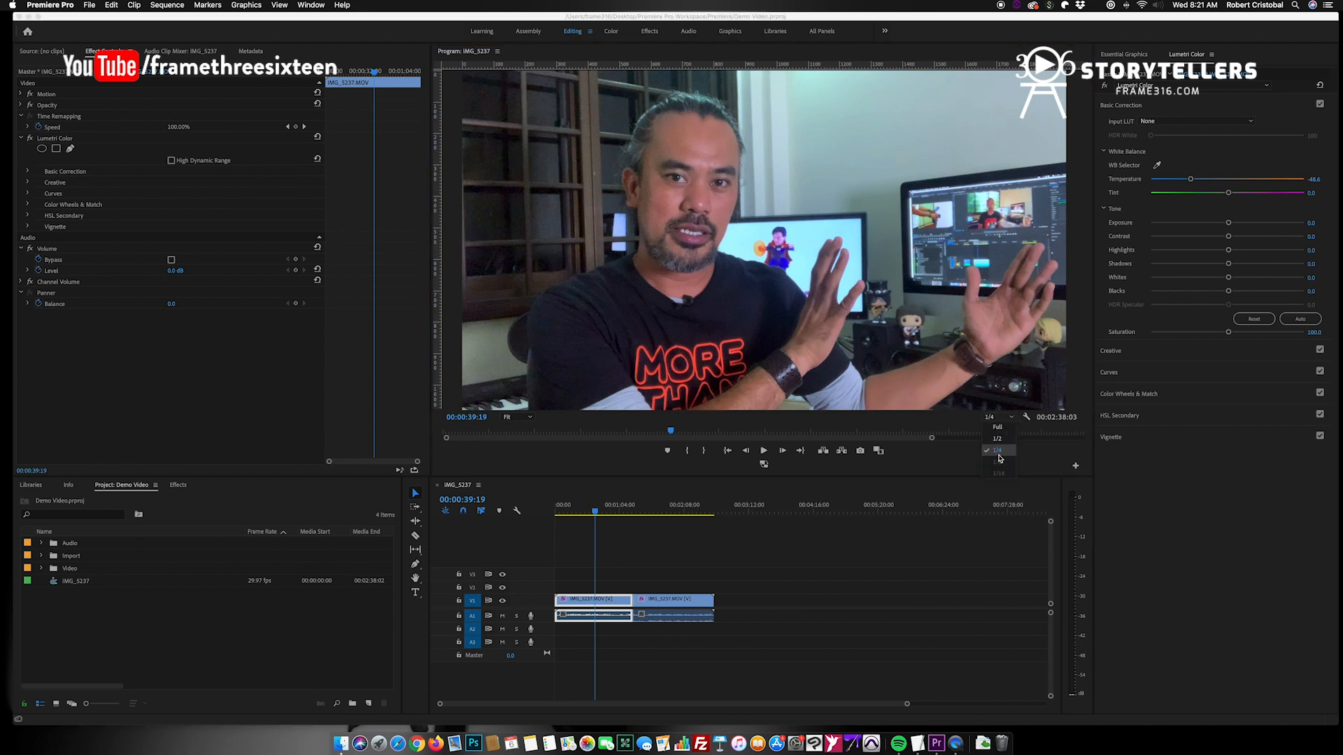
click(1000, 452)
Step: Deselect the timeline clips, save the project and zoom the timeline out a little further
click(619, 561)
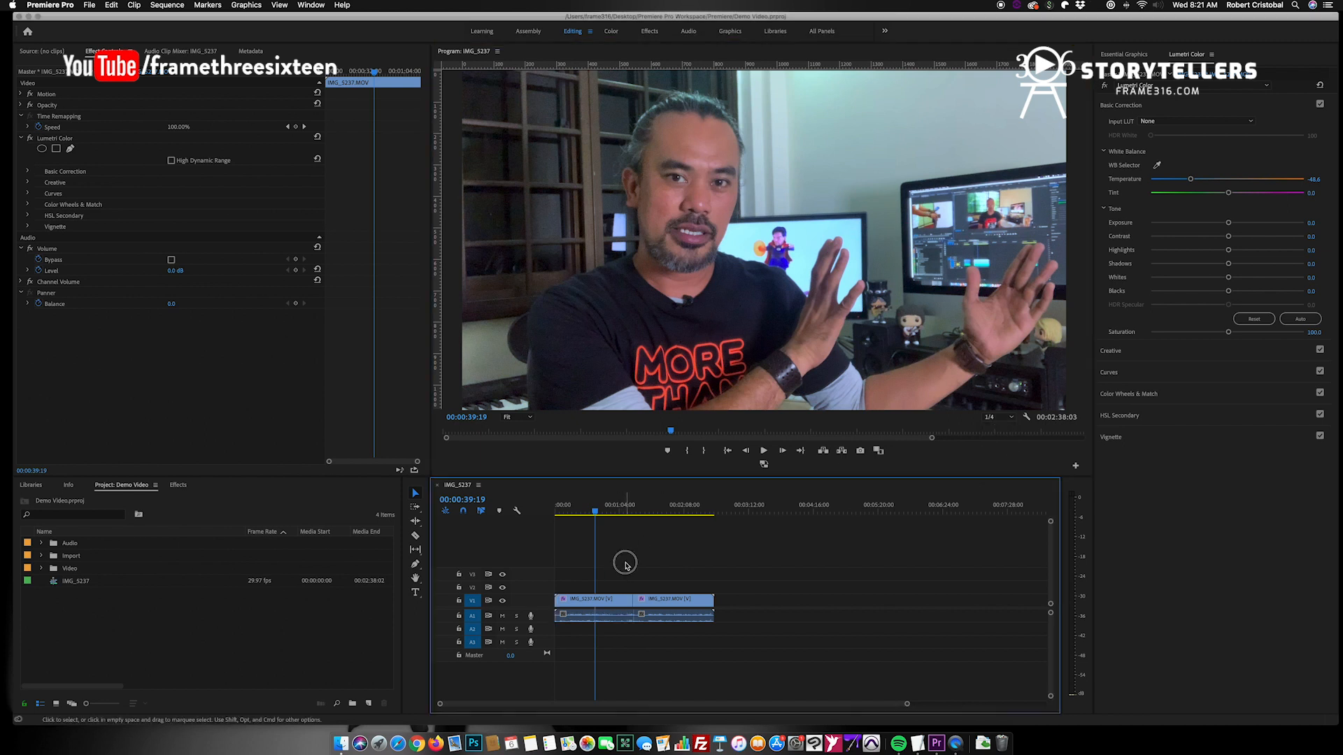
key(super+s)
drag(907, 704, 956, 702)
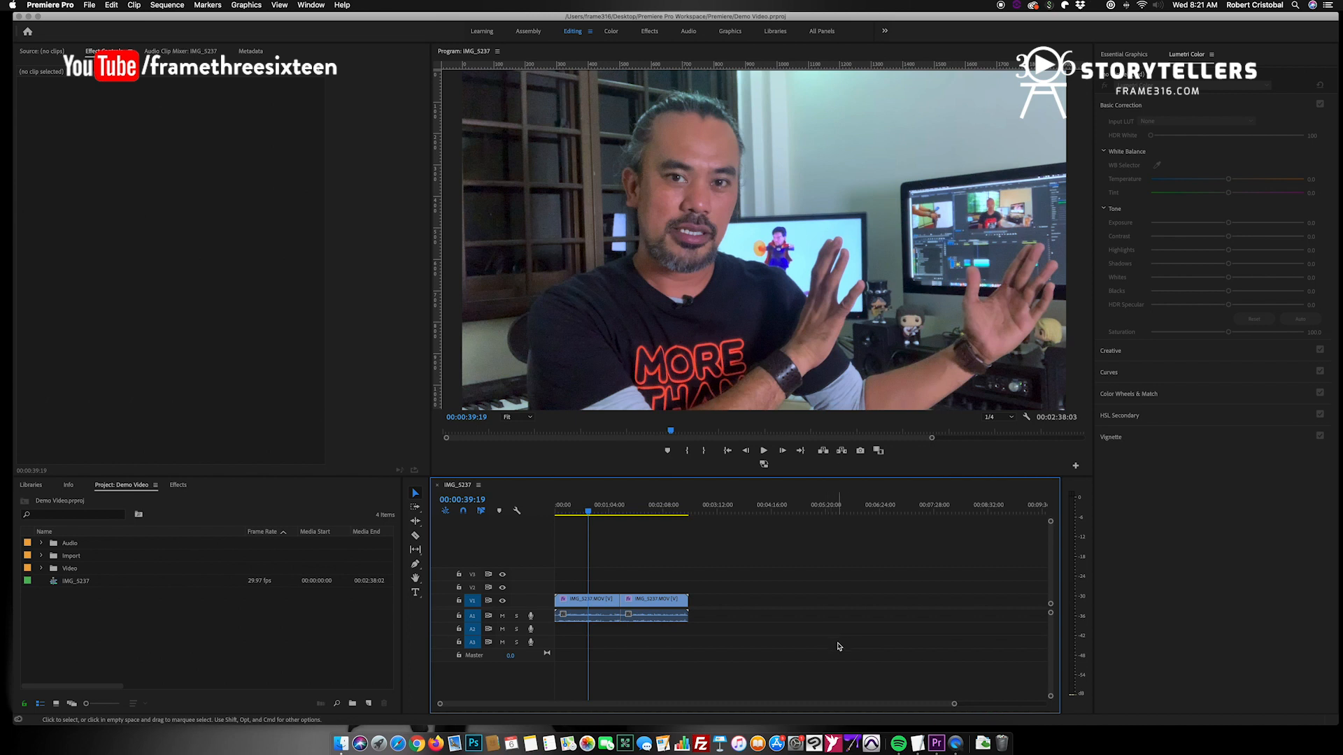